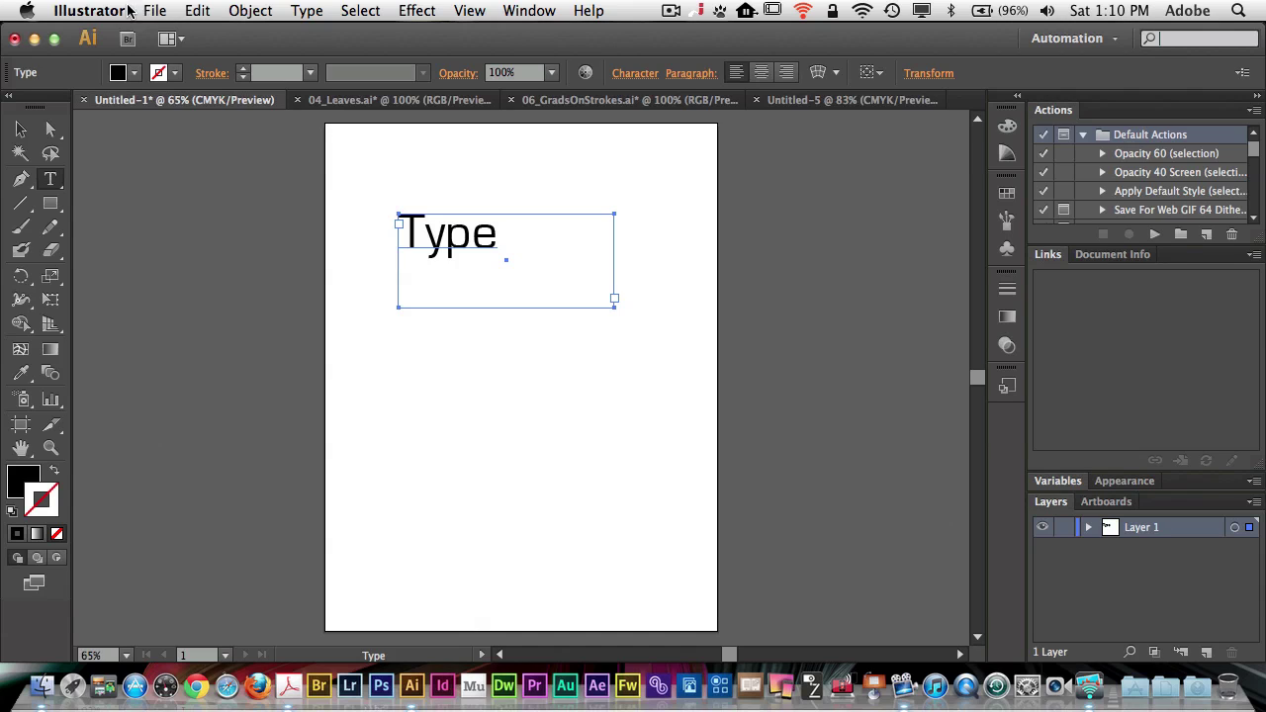
Review the User Interface preferences, keep Medium Dark brightness, and close without changes.
{"action": "left_click", "coordinate": [105, 6]}
{"action": "mouse_move", "coordinate": [125, 65]}
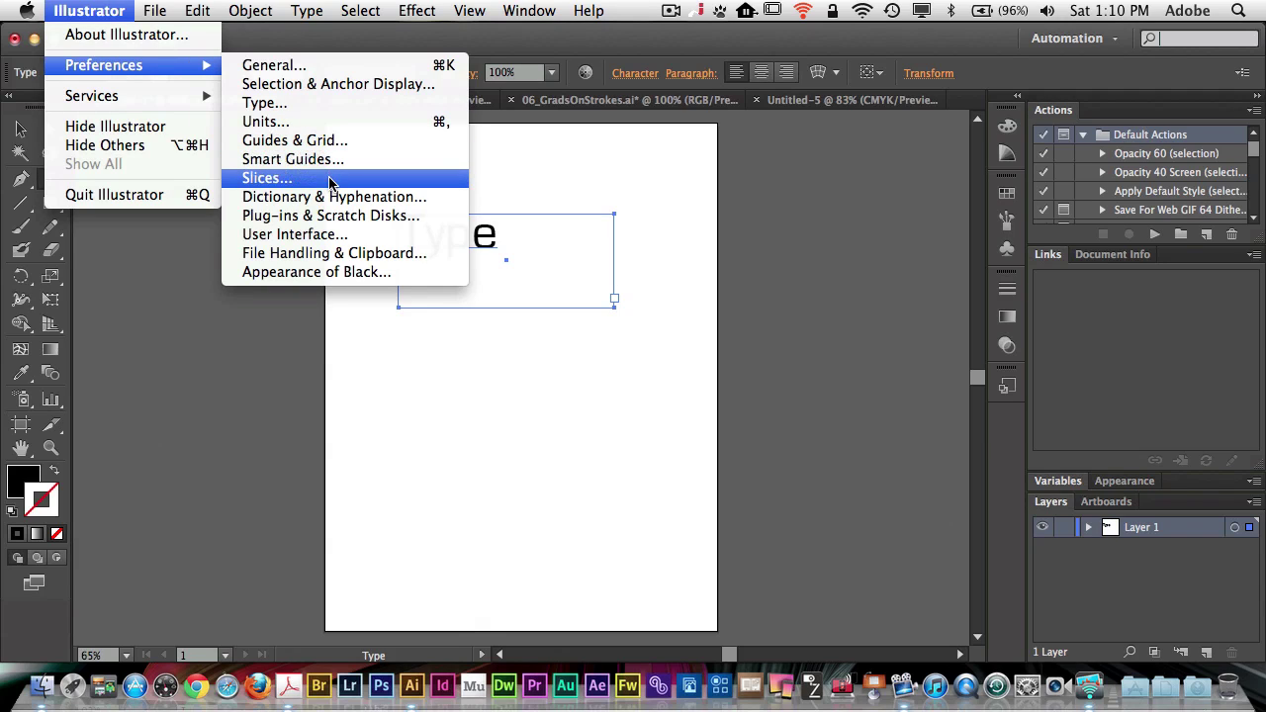
{"action": "left_click", "coordinate": [345, 235]}
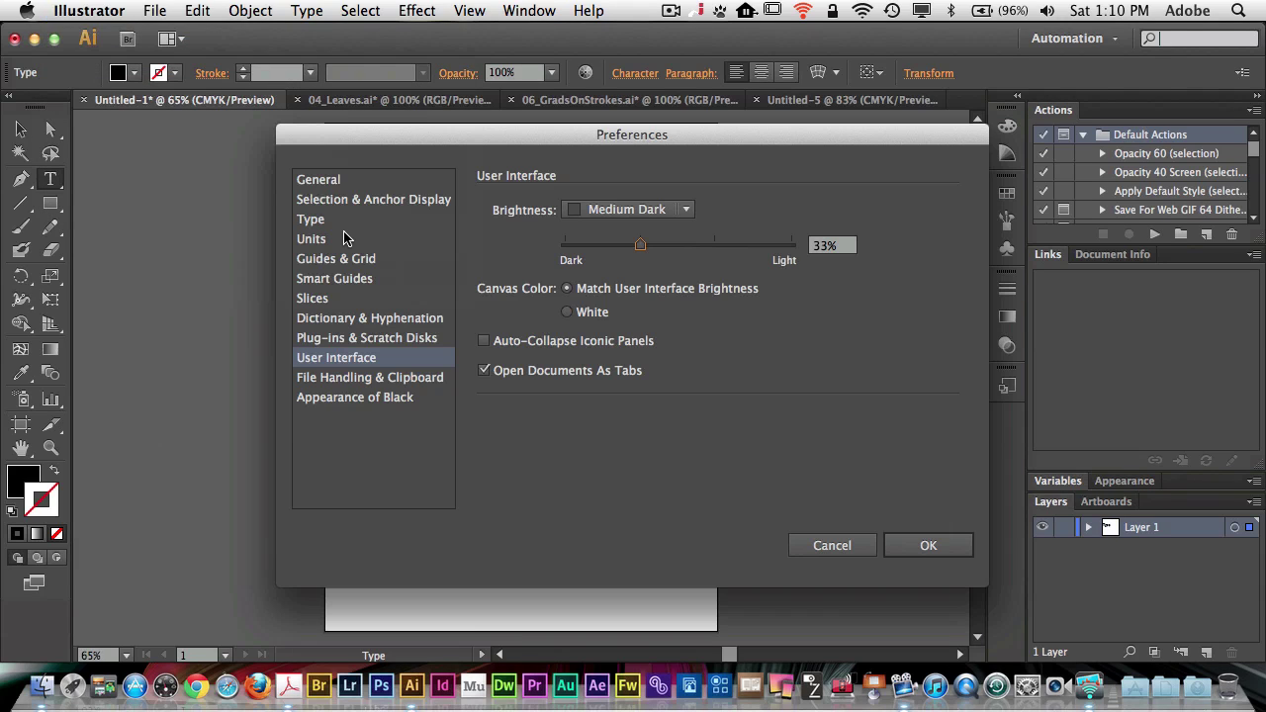
{"action": "left_click", "coordinate": [633, 209]}
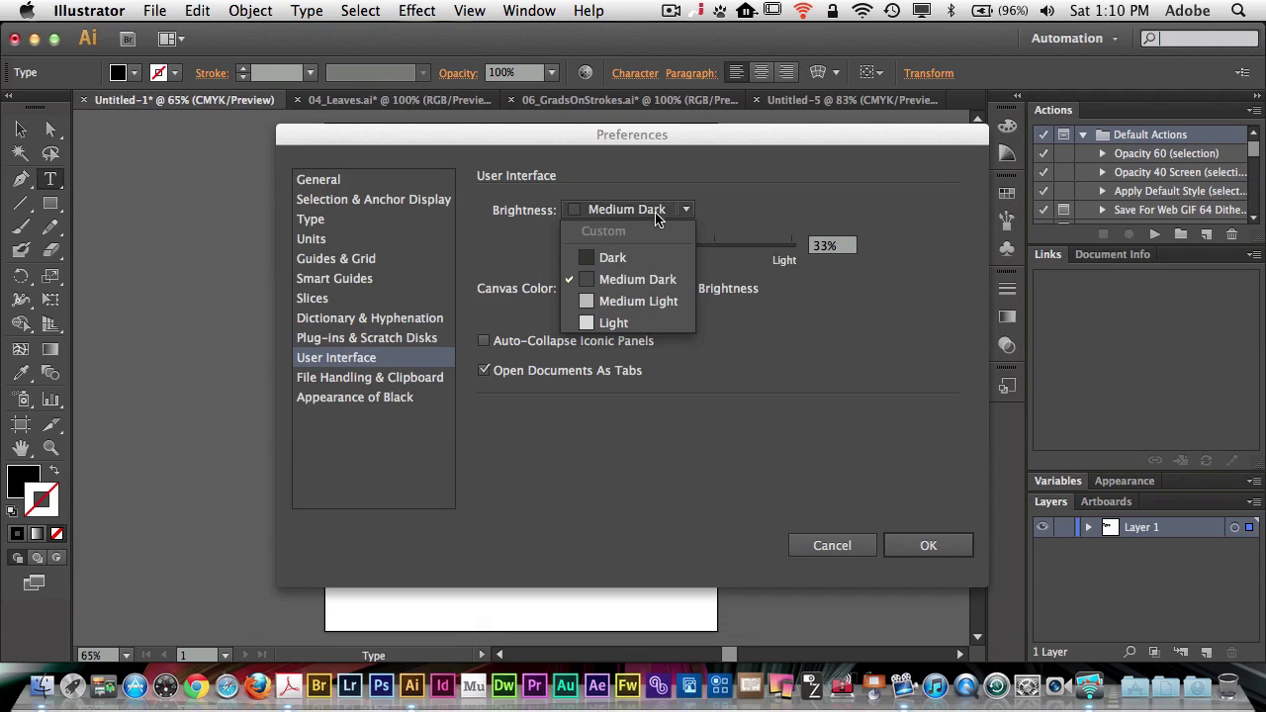
{"action": "left_click", "coordinate": [732, 177]}
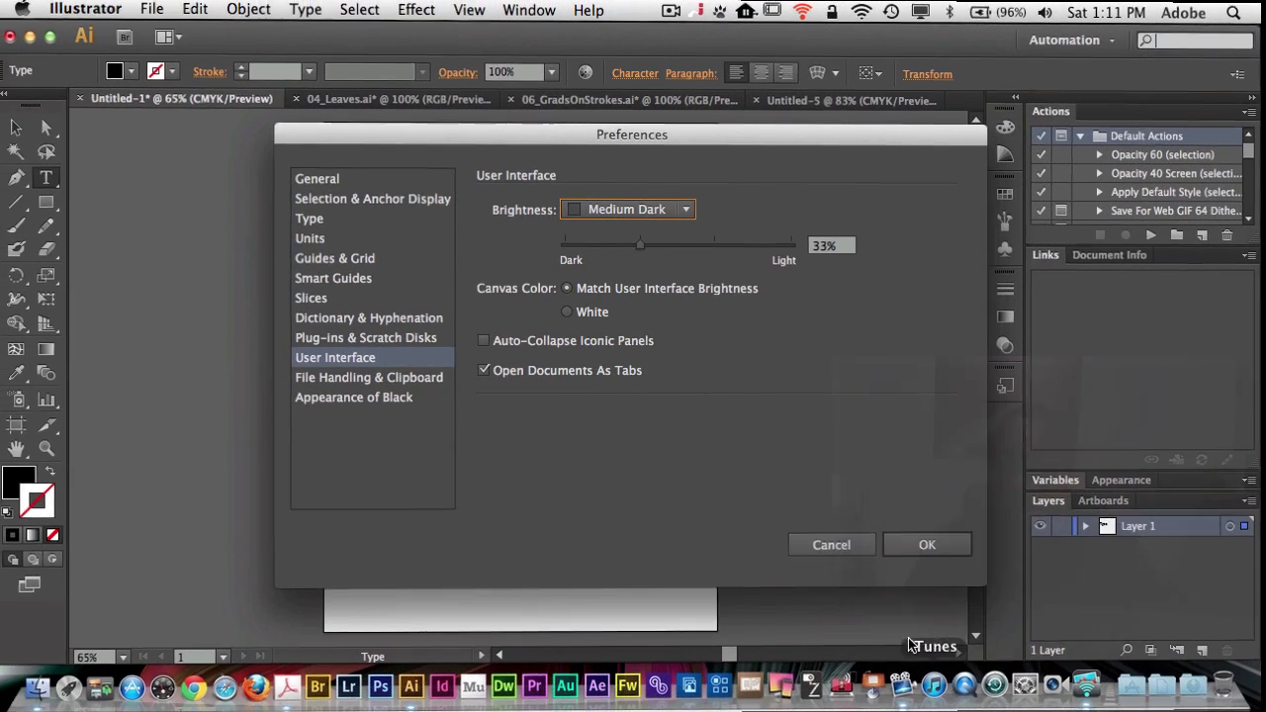
{"action": "left_click", "coordinate": [843, 551]}
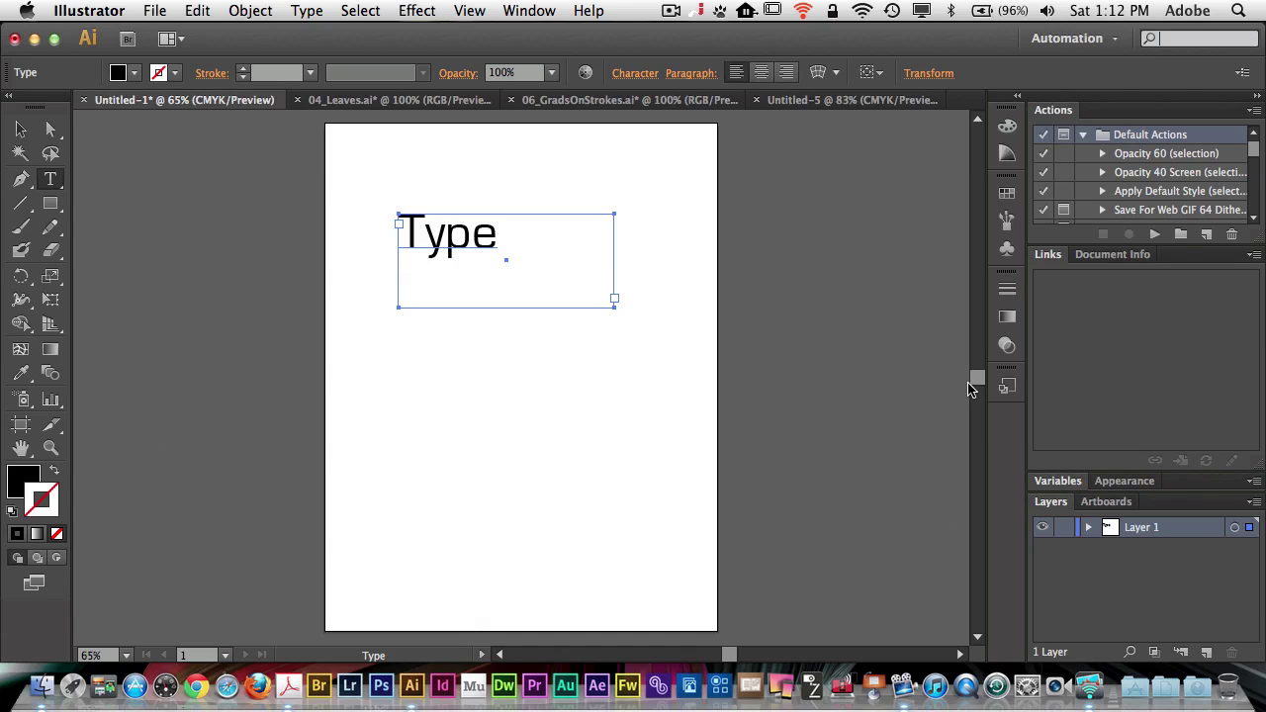
Switch to the Typography workspace and select the word 'Type' in the text frame.
{"action": "left_click", "coordinate": [1068, 39]}
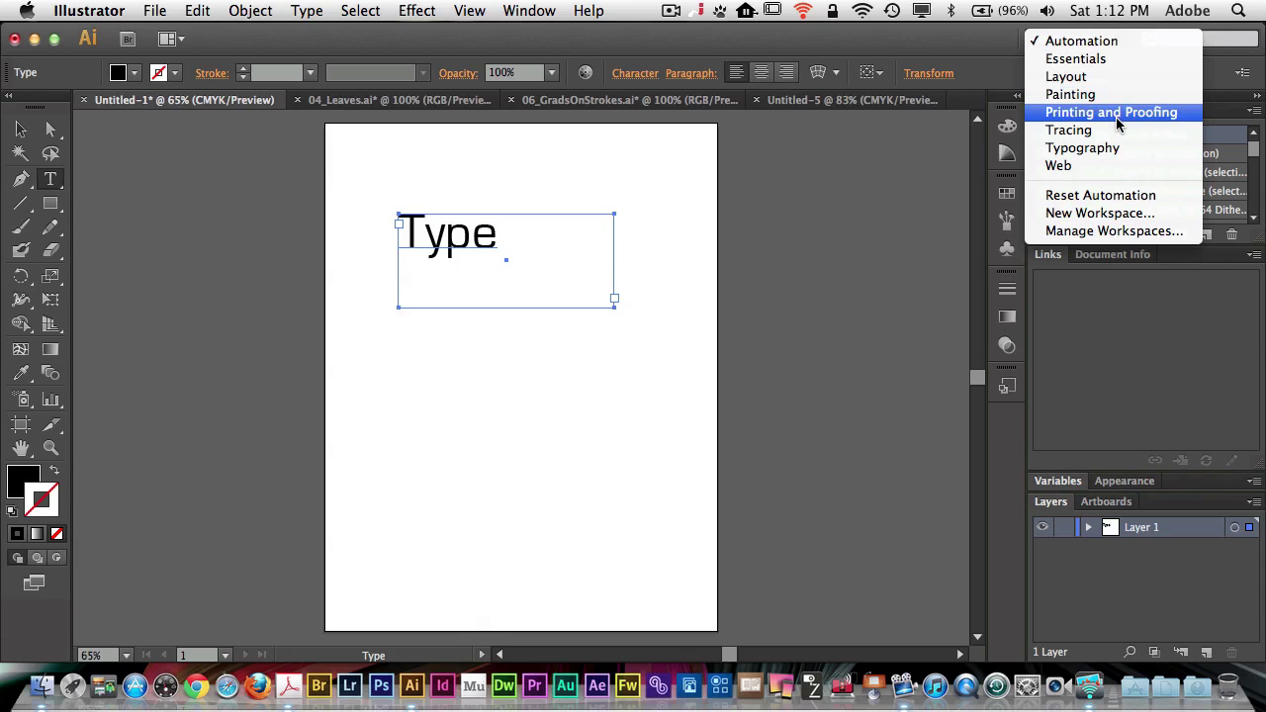
{"action": "left_click", "coordinate": [1116, 148]}
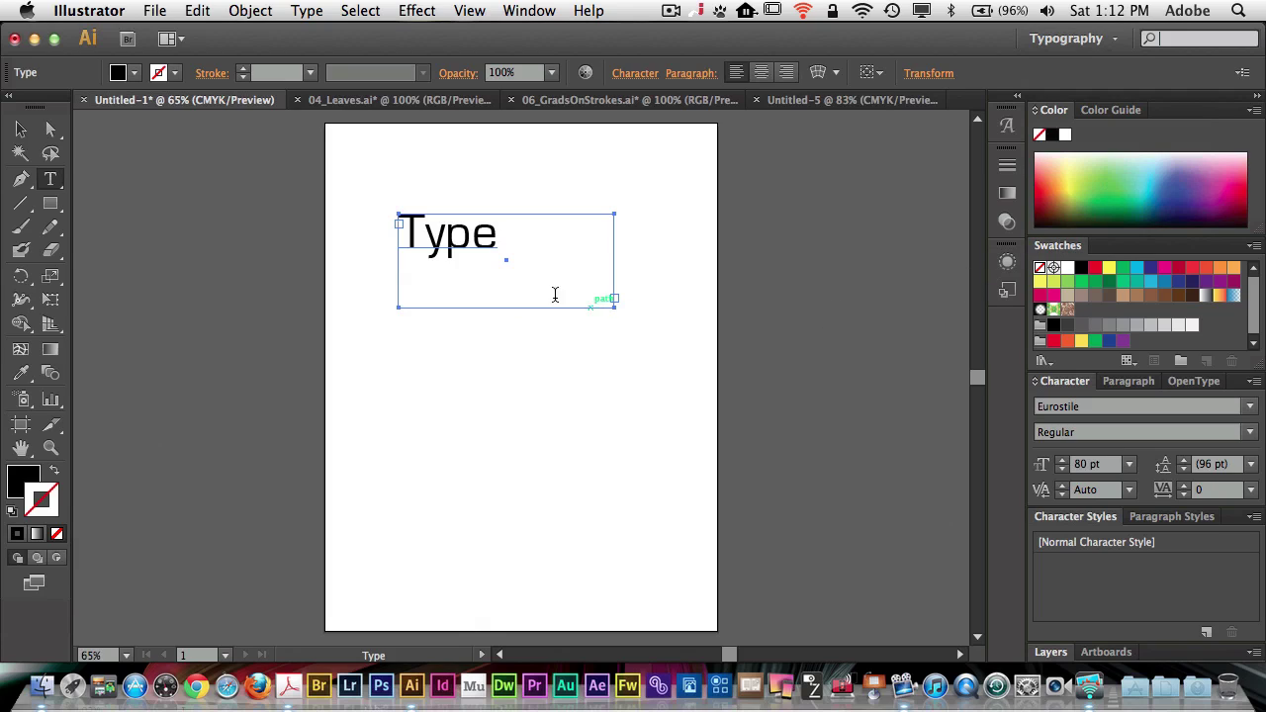
{"action": "left_click", "coordinate": [499, 233]}
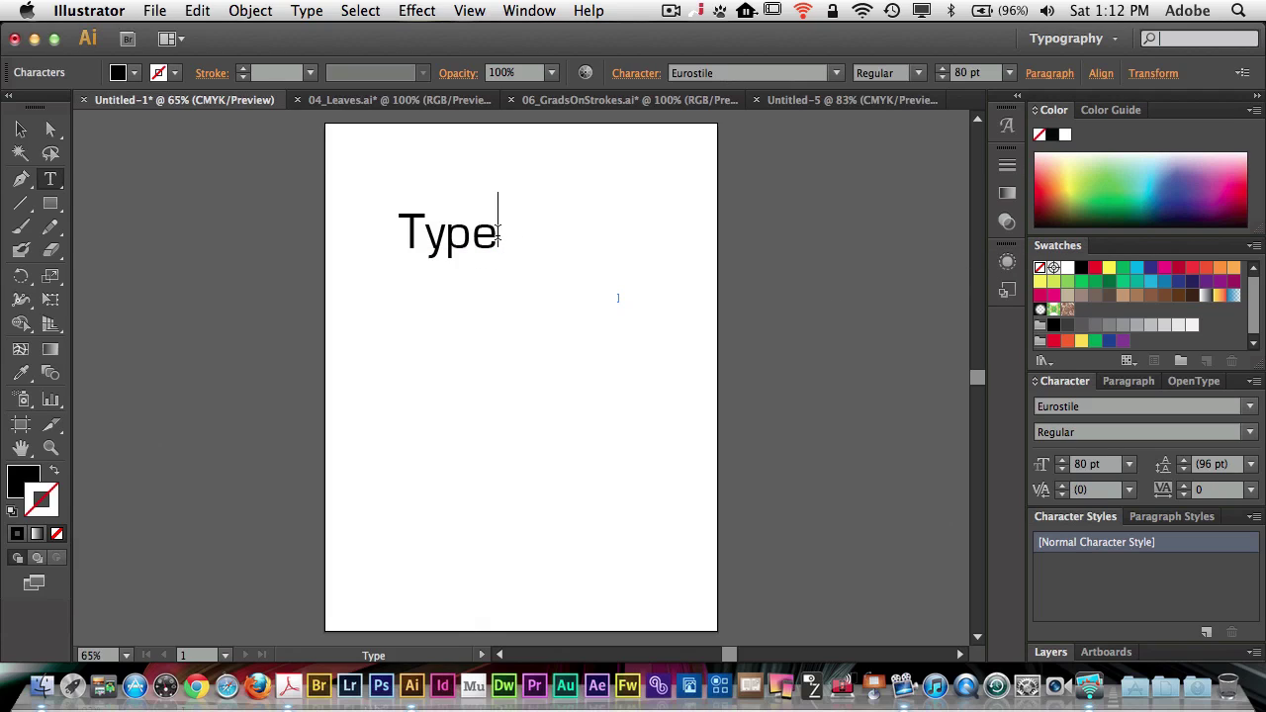
{"action": "left_click", "coordinate": [425, 233]}
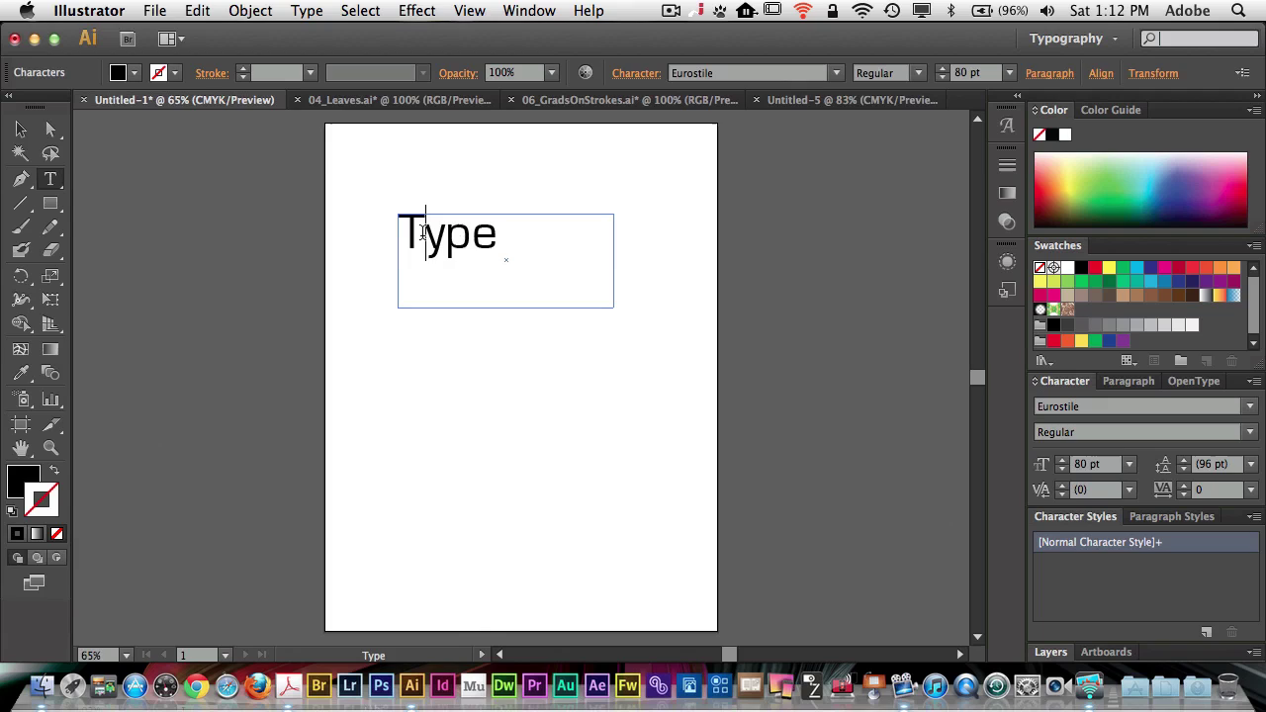
{"action": "left_click_drag", "start_coordinate": [425, 233], "coordinate": [497, 234]}
{"action": "double_click", "coordinate": [485, 235]}
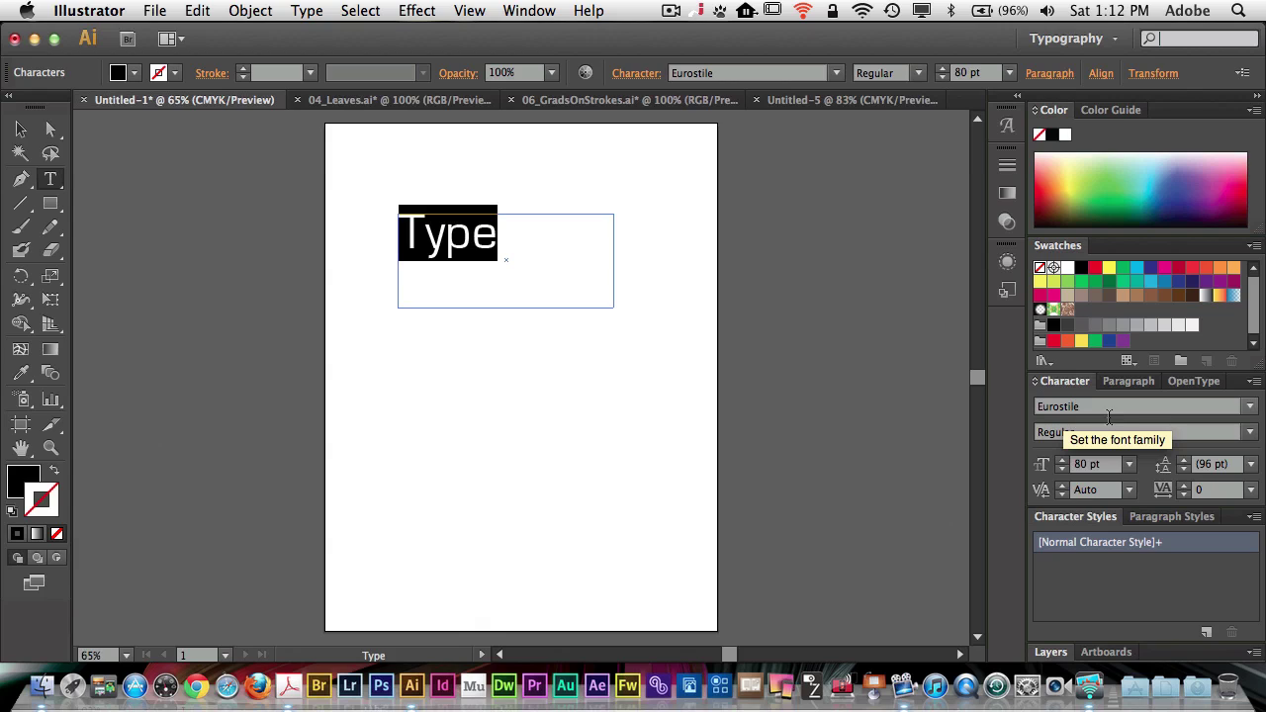
Float the Character panel and step the font through Fette Fraktur and Franklin Gothic to Garamond.
{"action": "left_click_drag", "start_coordinate": [1068, 393], "coordinate": [782, 255]}
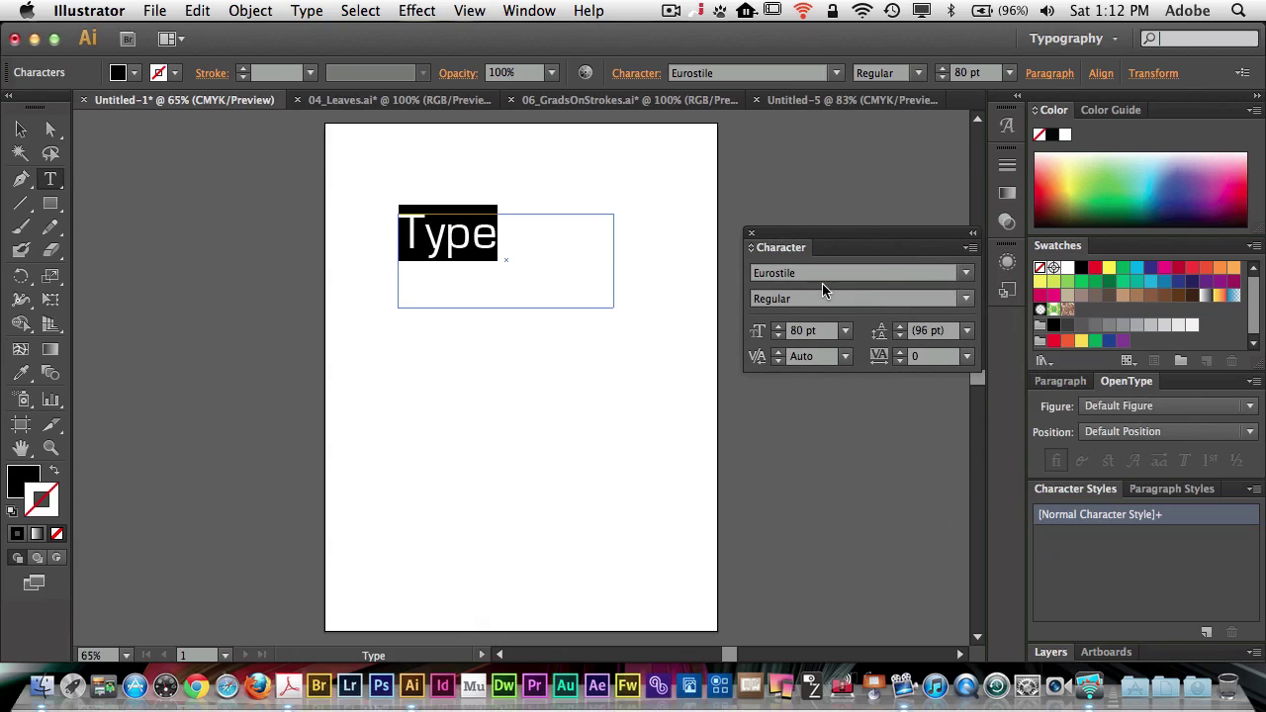
{"action": "left_click", "coordinate": [809, 274]}
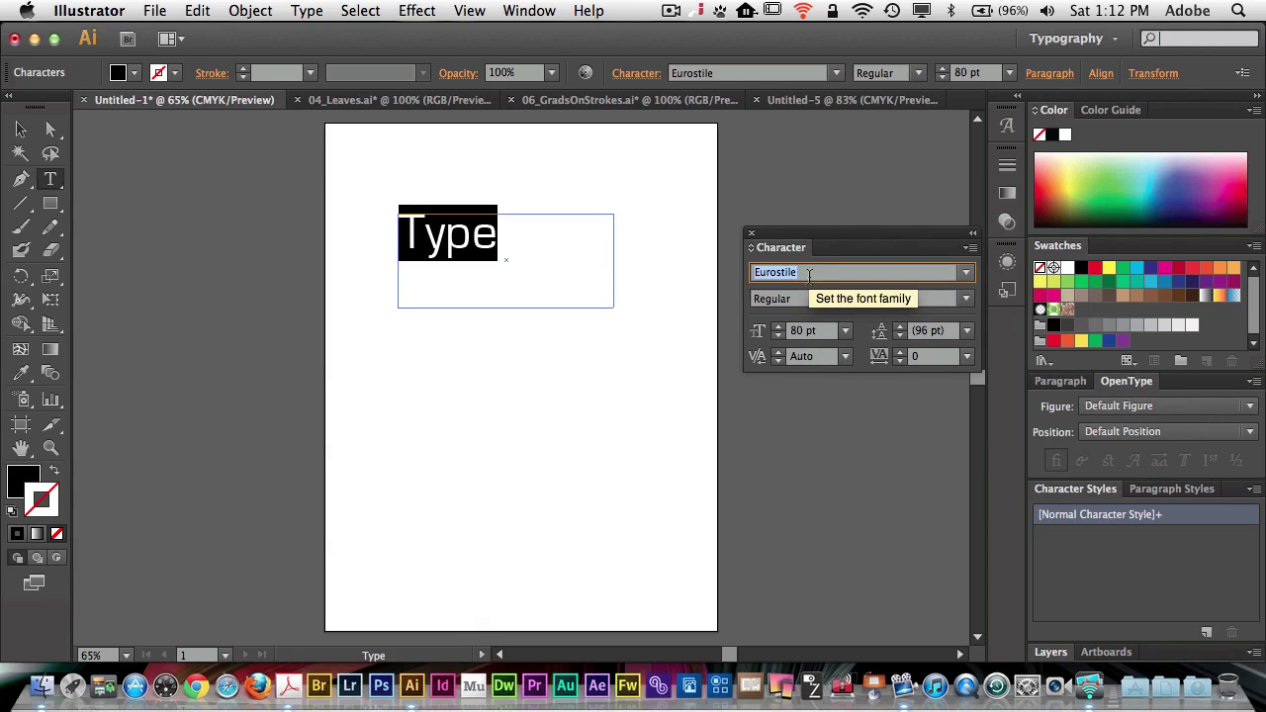
{"action": "key", "text": "Tab"}
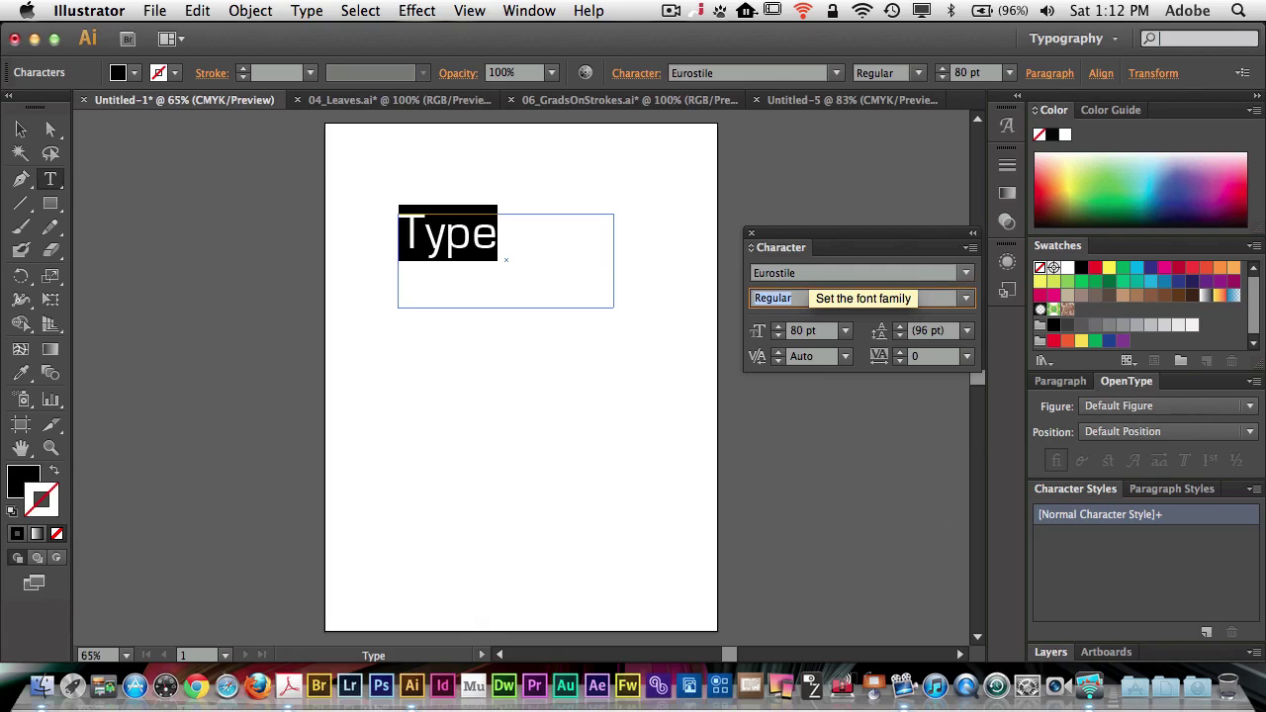
{"action": "key", "text": "shift+Tab"}
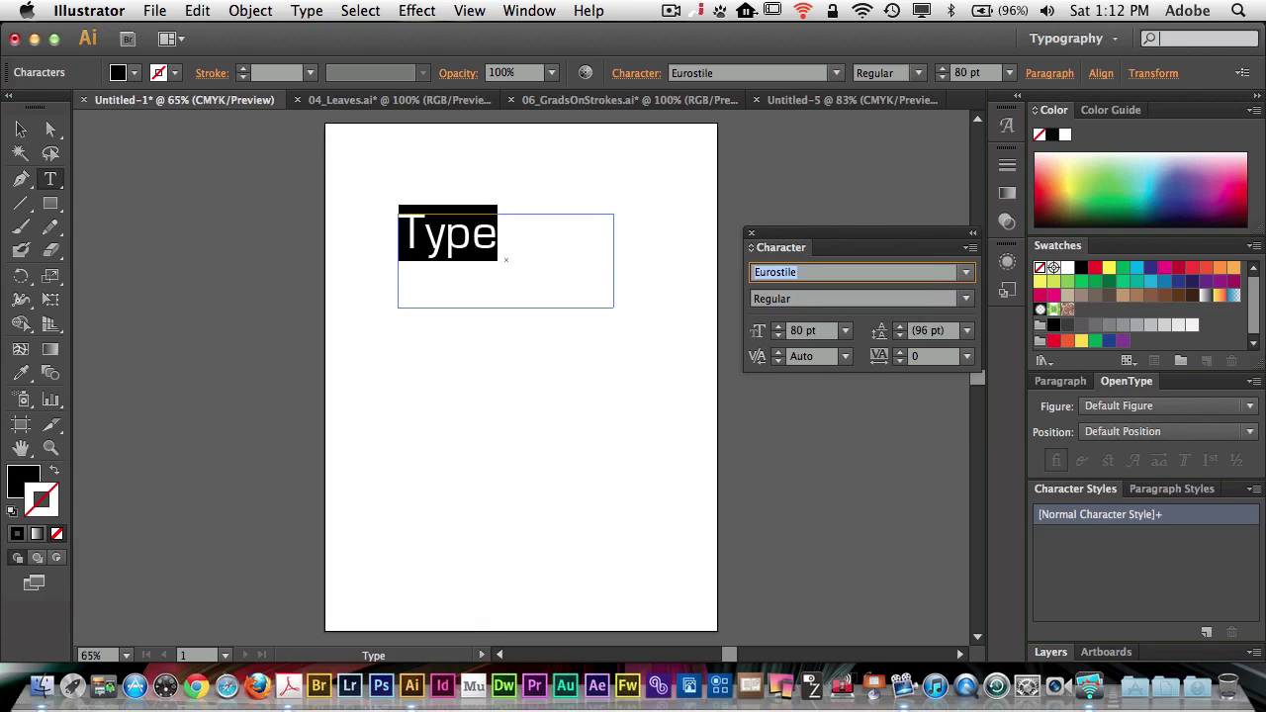
{"action": "key", "text": "Down"}
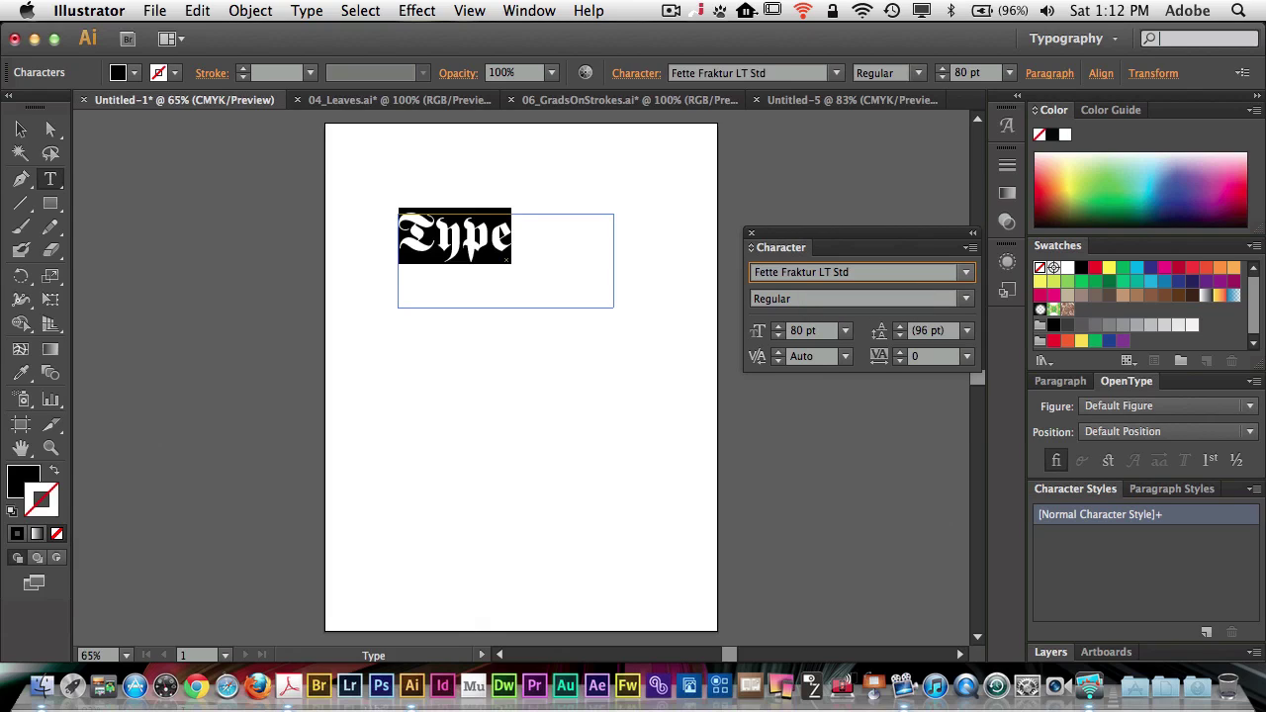
{"action": "key", "text": "Down"}
{"action": "key", "text": "Down"}
{"action": "key", "text": "Down"}
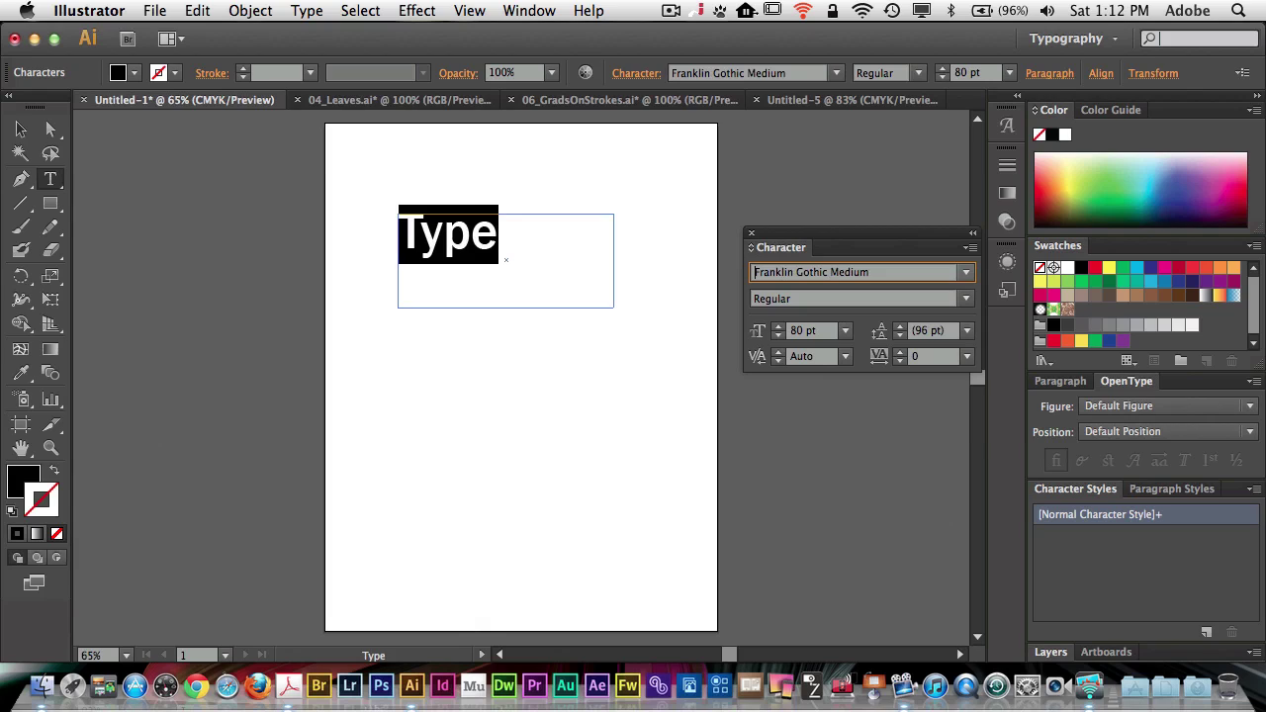
{"action": "key", "text": "Down"}
{"action": "key", "text": "Down"}
{"action": "key", "text": "Down"}
{"action": "key", "text": "Down"}
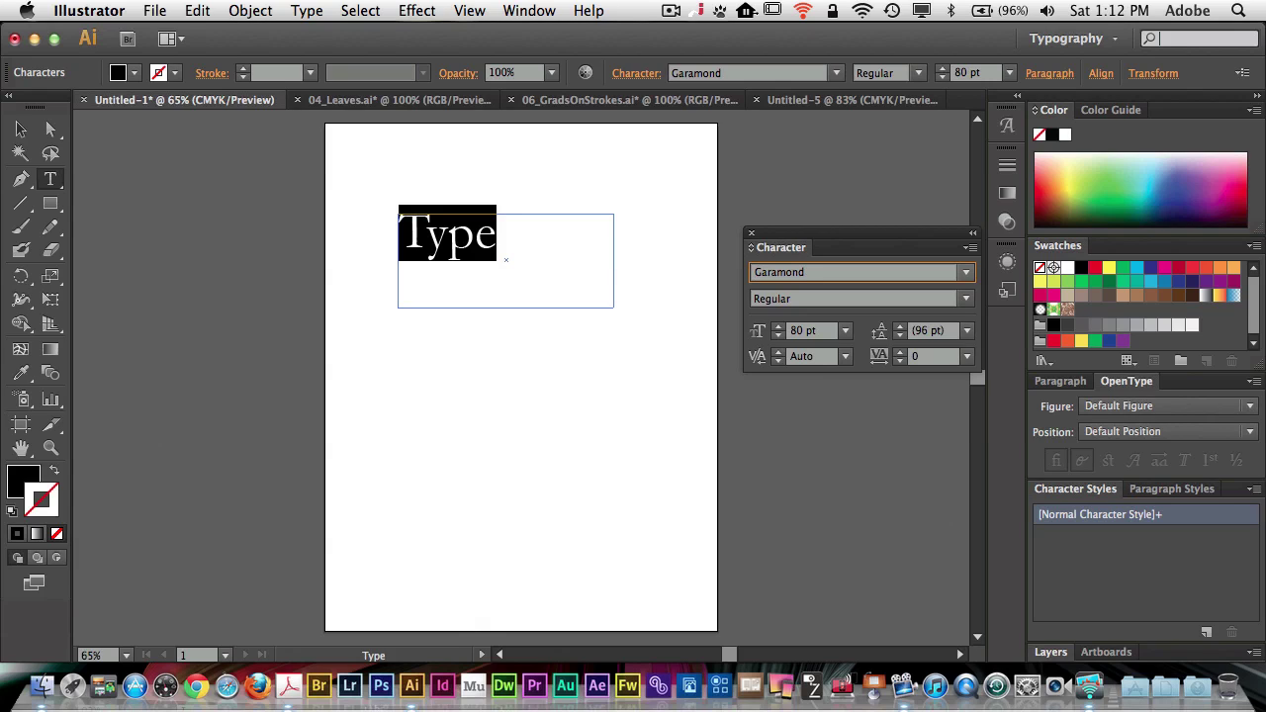
Try Garamond Italic and Bold, return to Regular, then set the font to Geneva.
{"action": "left_click", "coordinate": [772, 298]}
{"action": "key", "text": "Down"}
{"action": "key", "text": "Down"}
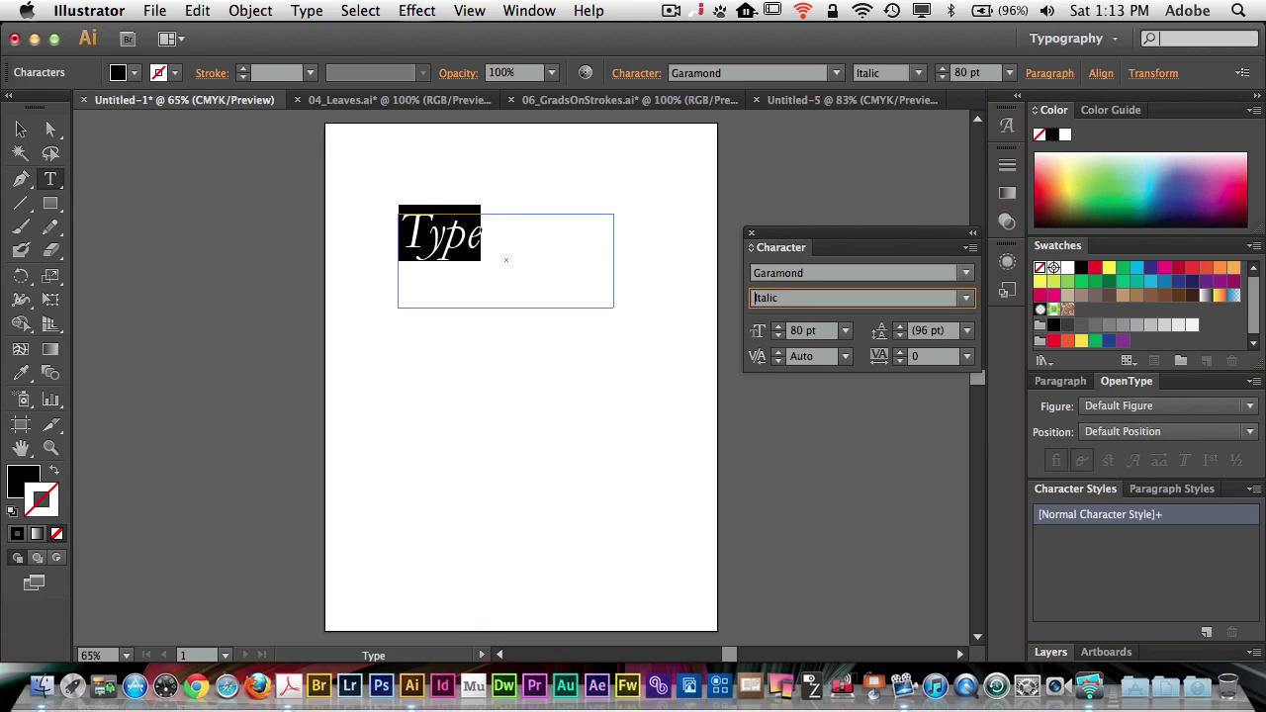
{"action": "key", "text": "Up"}
{"action": "key", "text": "shift+Tab"}
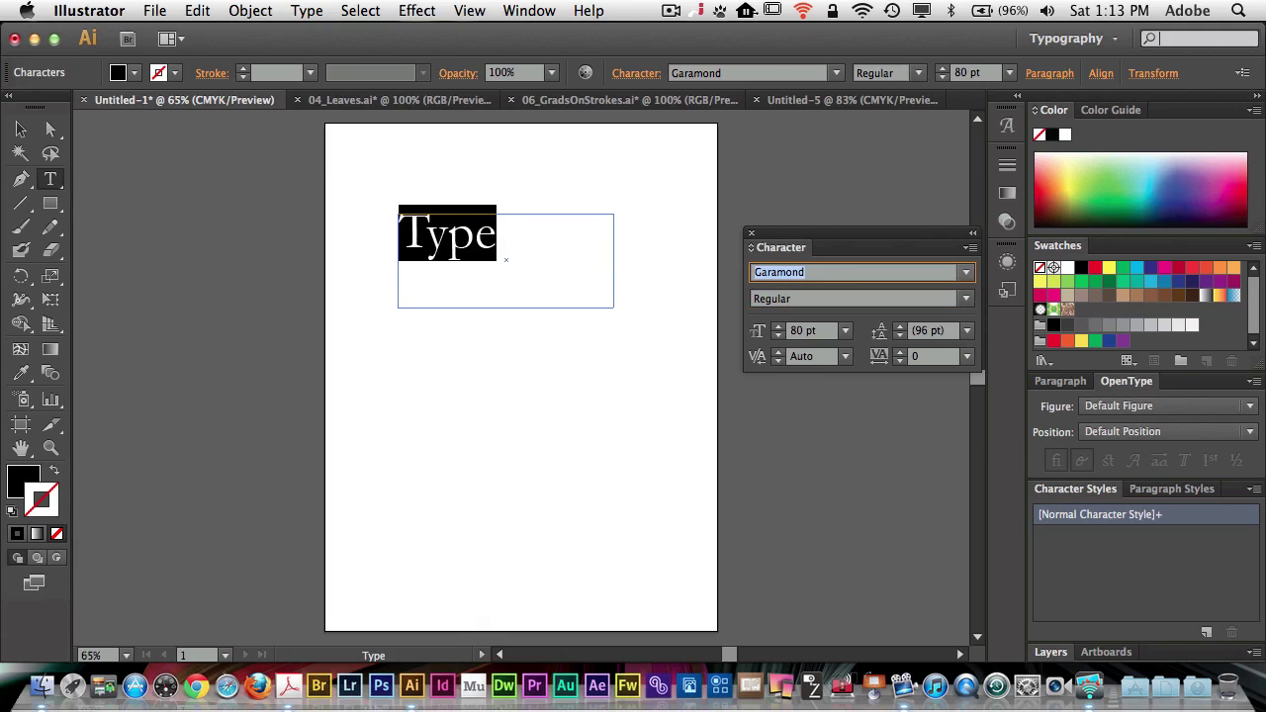
{"action": "key", "text": "Down"}
{"action": "key", "text": "Down"}
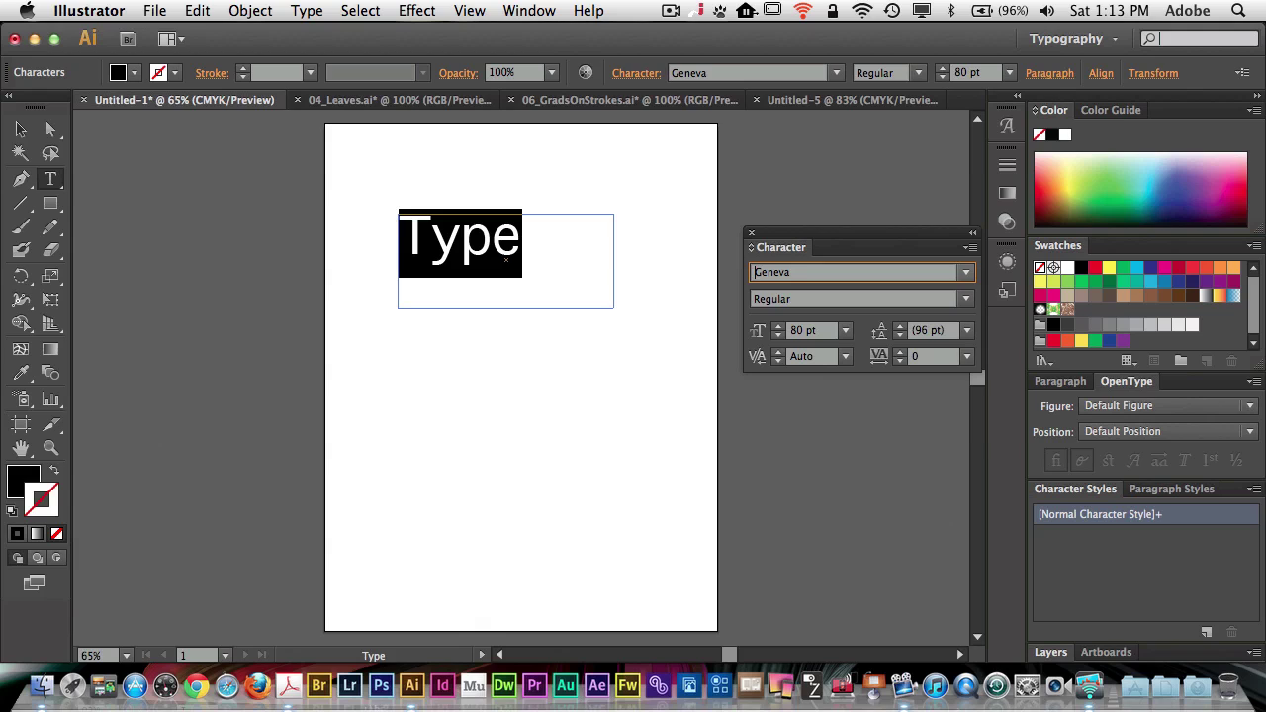
Show all Character panel options, dock the panel back on the right, and exit text editing.
{"action": "left_click", "coordinate": [971, 249]}
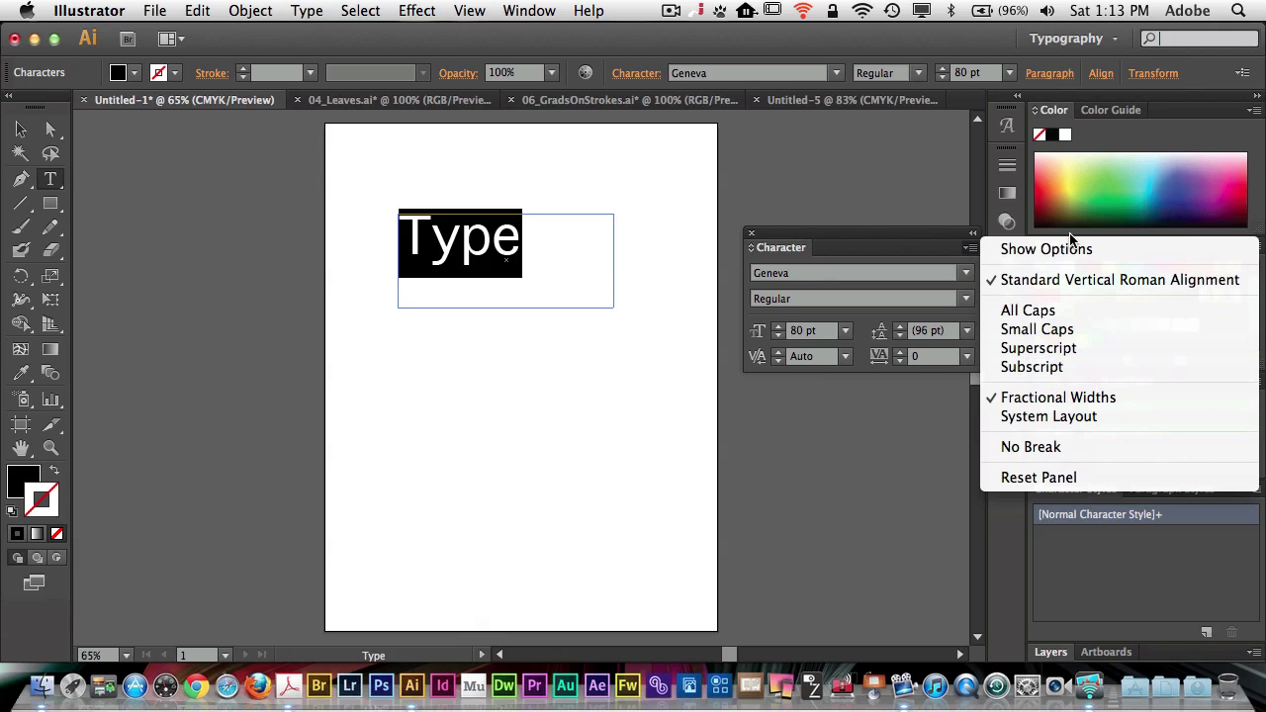
{"action": "left_click", "coordinate": [1073, 251]}
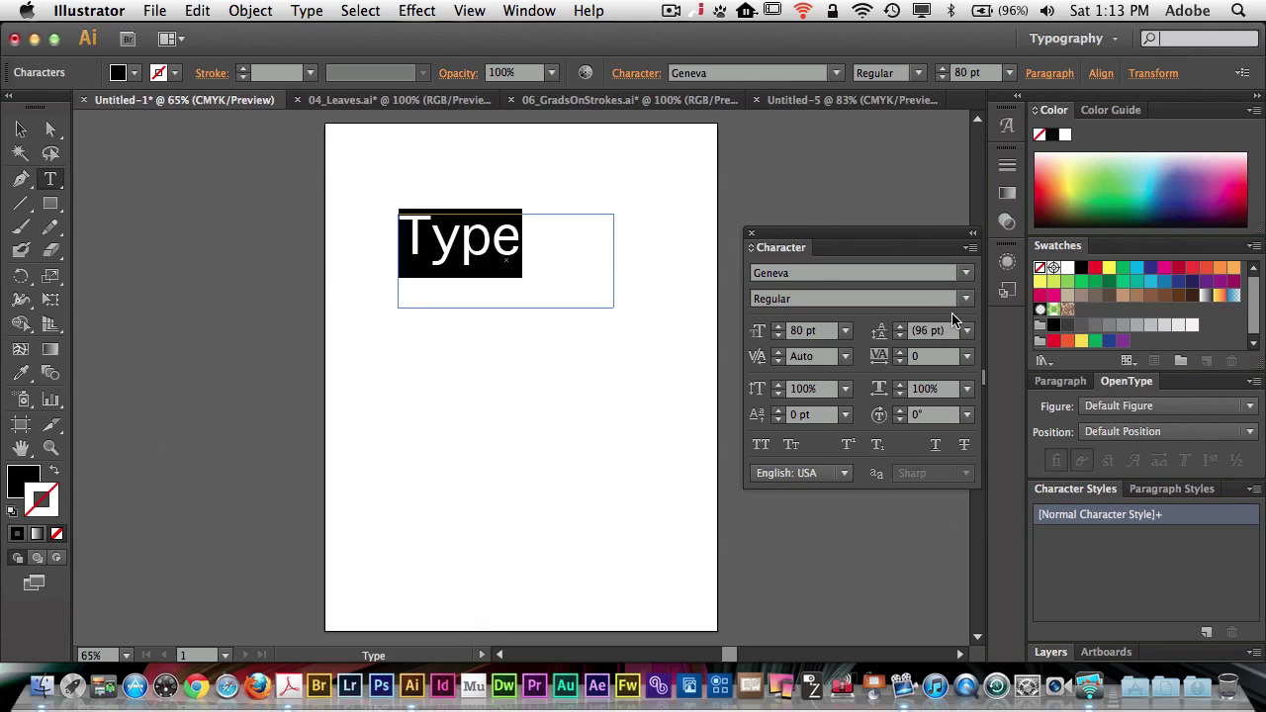
{"action": "left_click_drag", "start_coordinate": [826, 242], "coordinate": [1095, 498]}
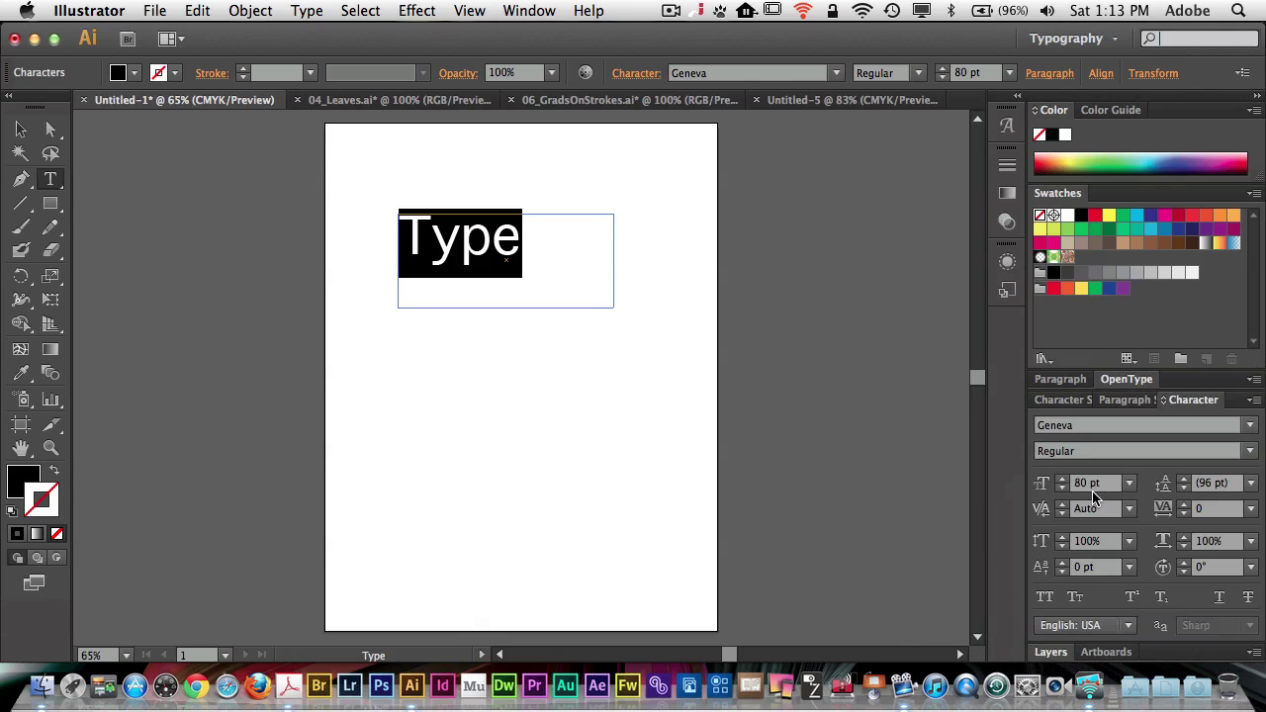
{"action": "key", "text": "Escape"}
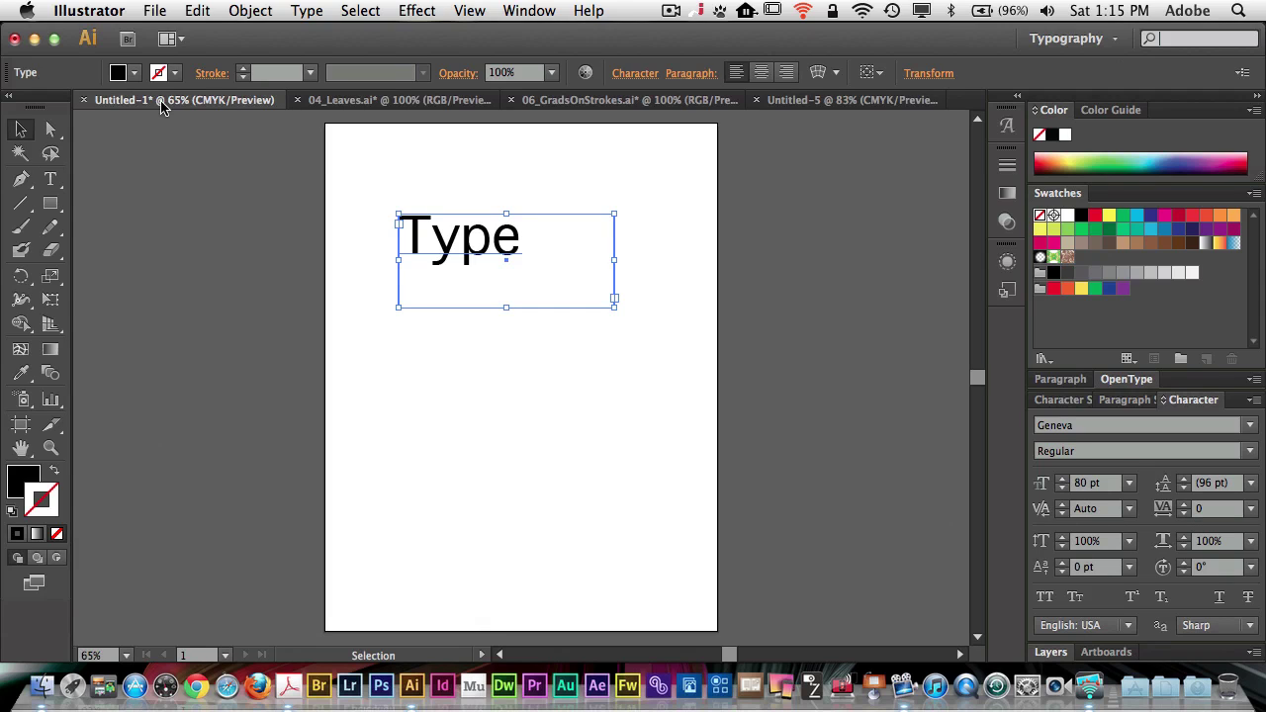
Switch to the 04_Leaves.ai document and select its placed leaf-branch image.
{"action": "left_click", "coordinate": [376, 99]}
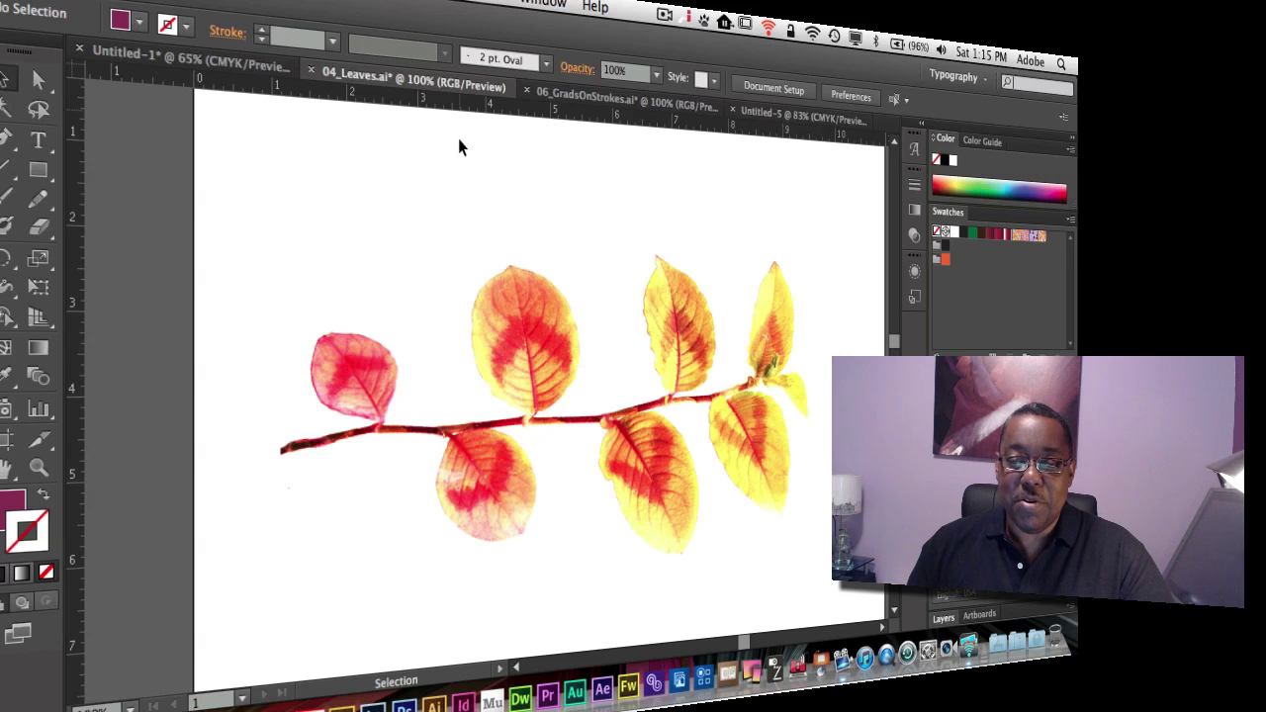
{"action": "left_click", "coordinate": [714, 247]}
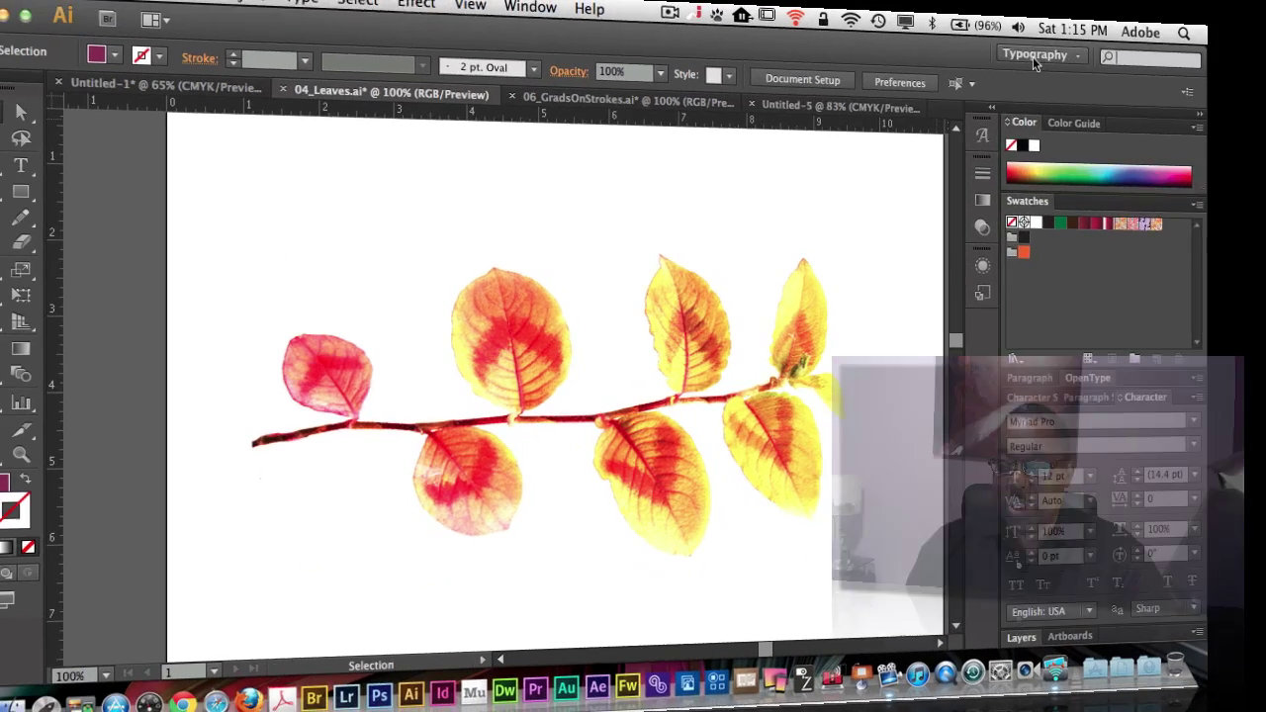
{"action": "left_click", "coordinate": [953, 76]}
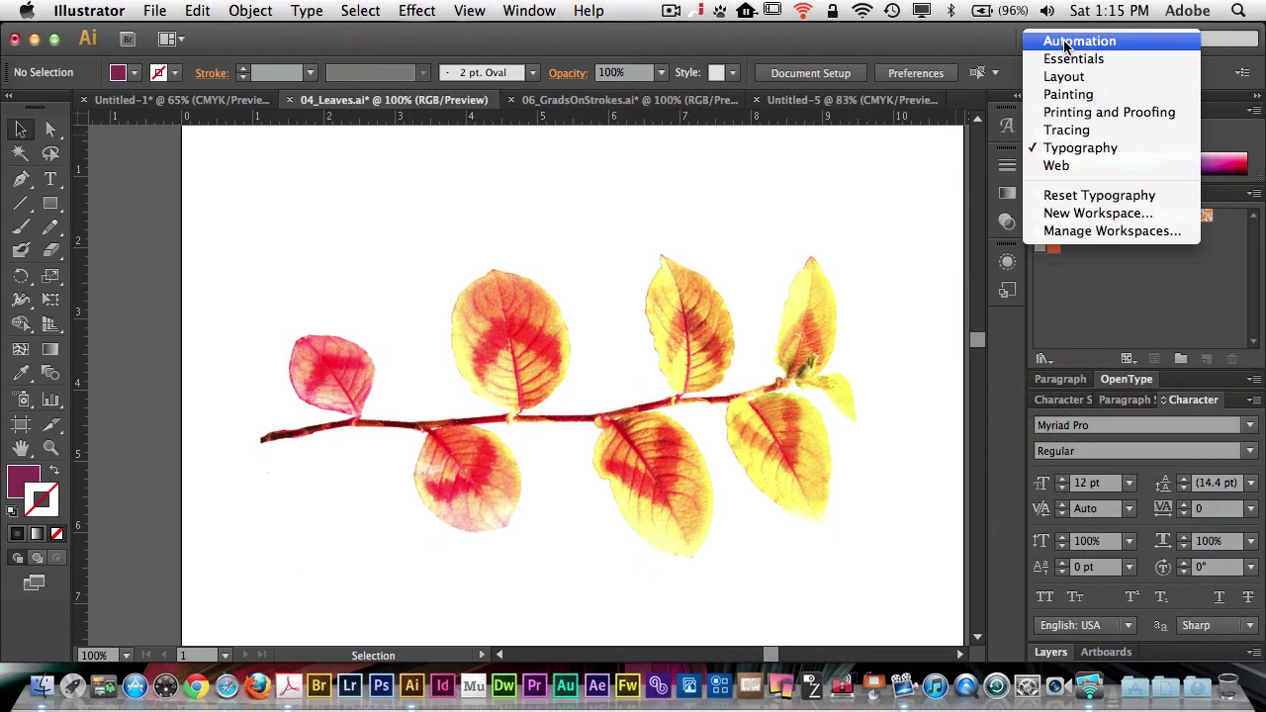
Switch to the Tracing workspace, expand Image Trace, and select the leaf photo.
{"action": "left_click", "coordinate": [1109, 135]}
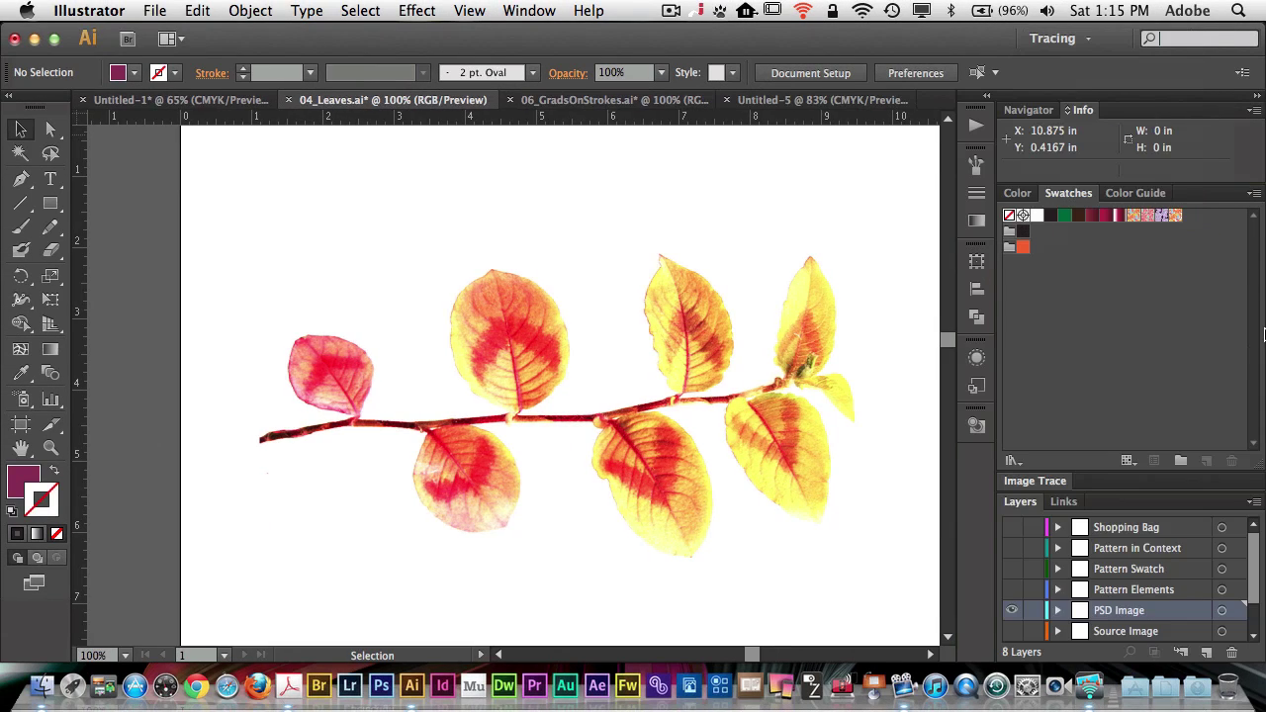
{"action": "left_click", "coordinate": [1060, 486]}
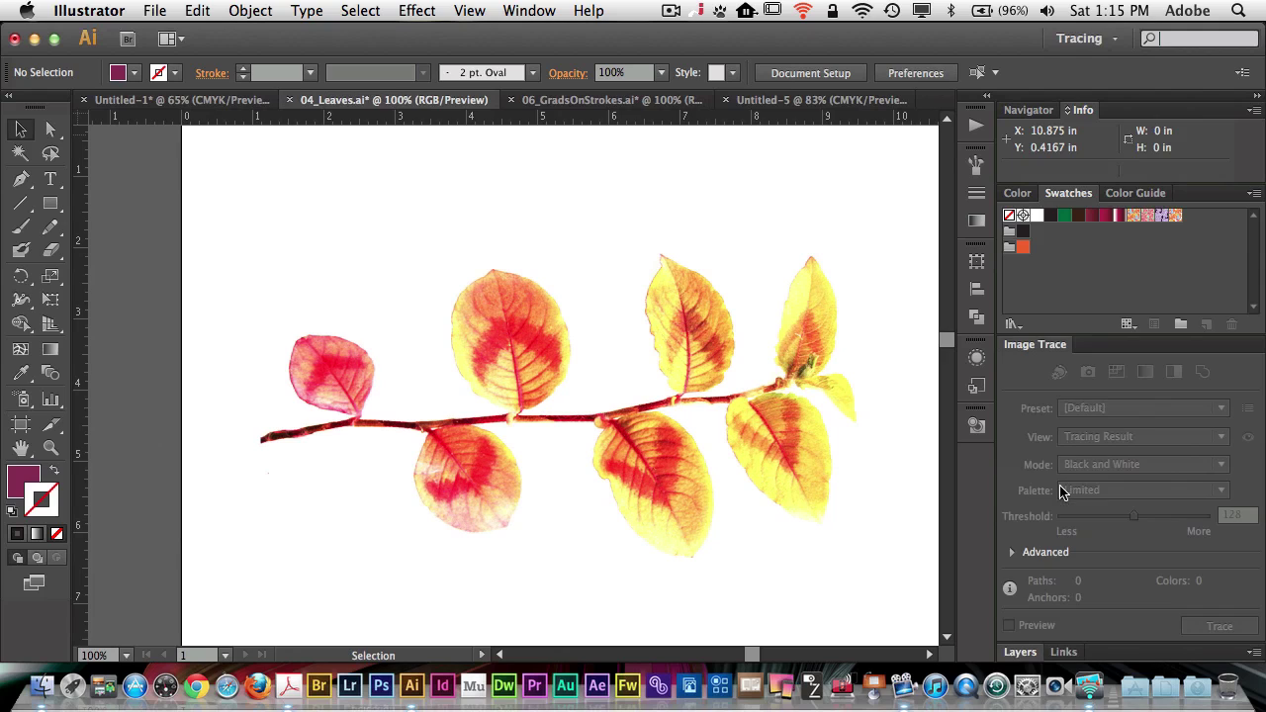
{"action": "left_click", "coordinate": [727, 362]}
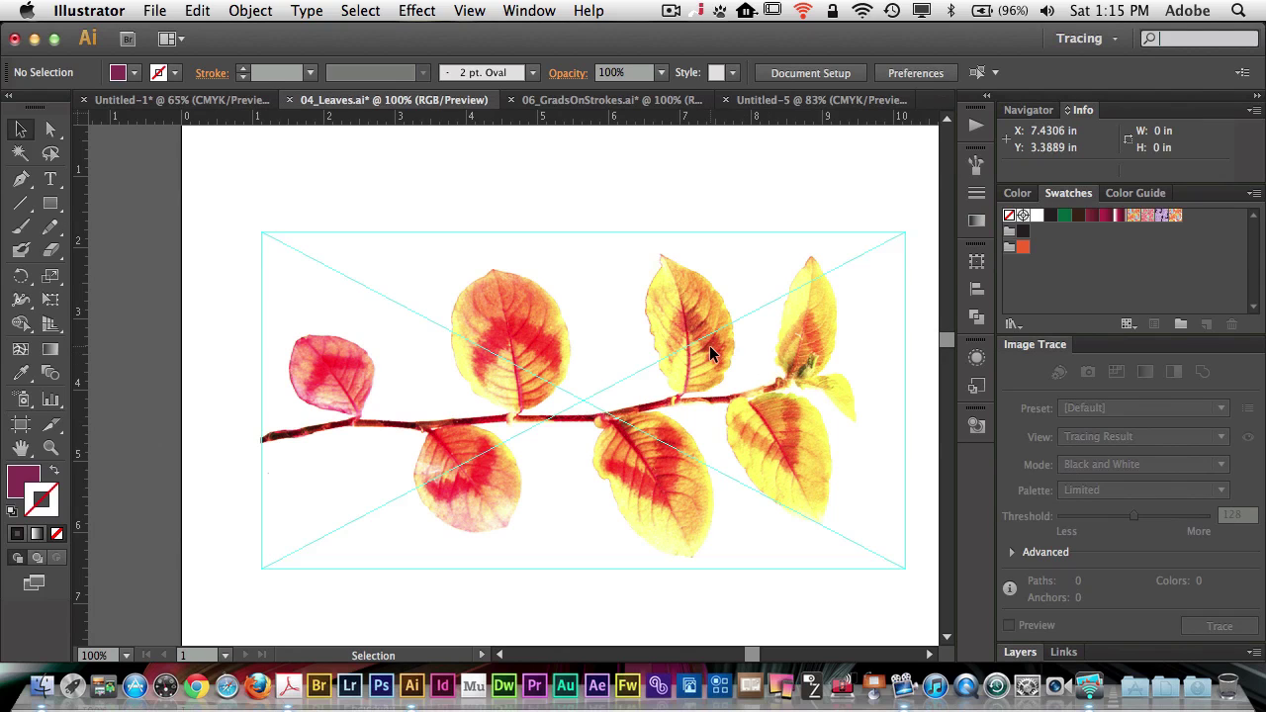
{"action": "left_click", "coordinate": [709, 345]}
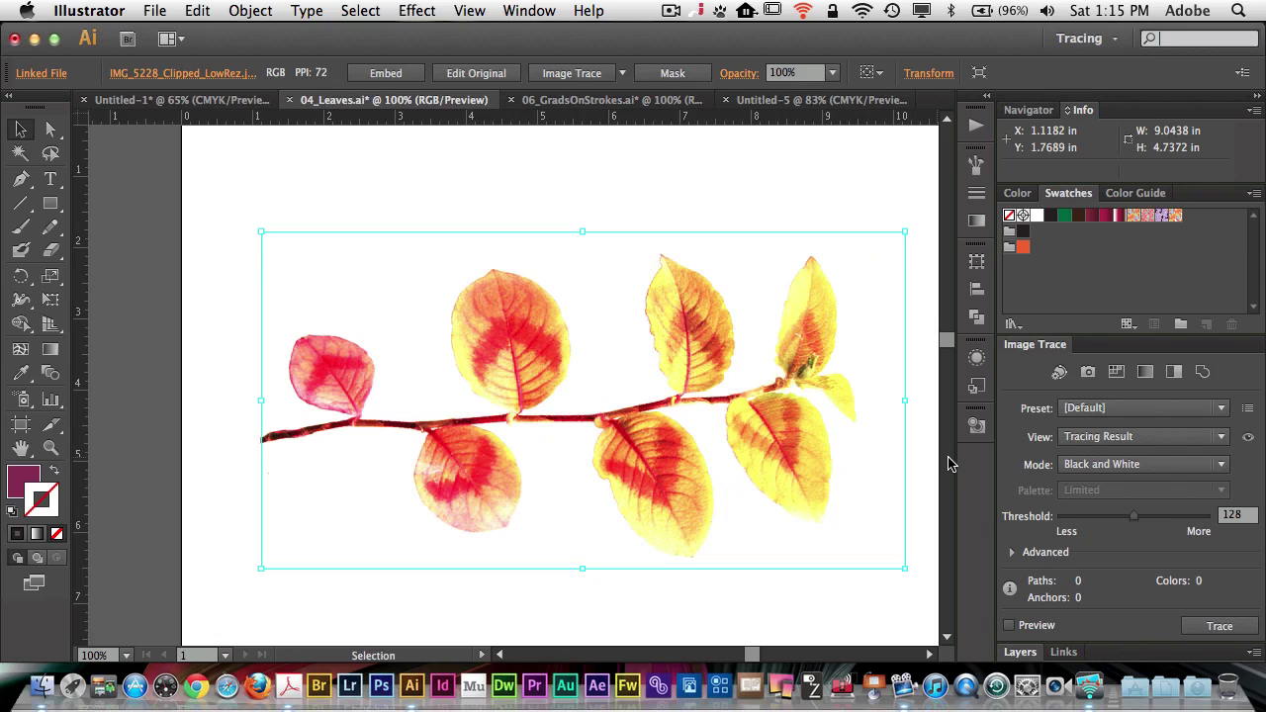
{"action": "left_click", "coordinate": [1222, 408]}
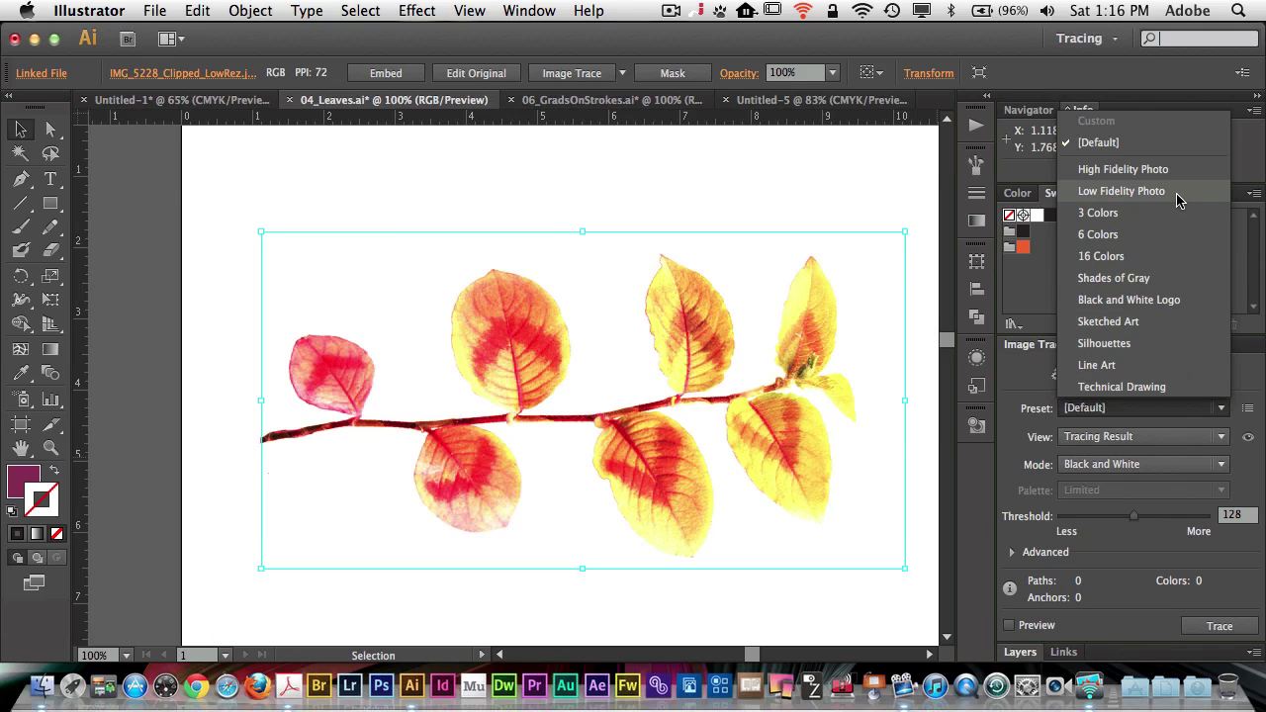
{"action": "key", "text": "Escape"}
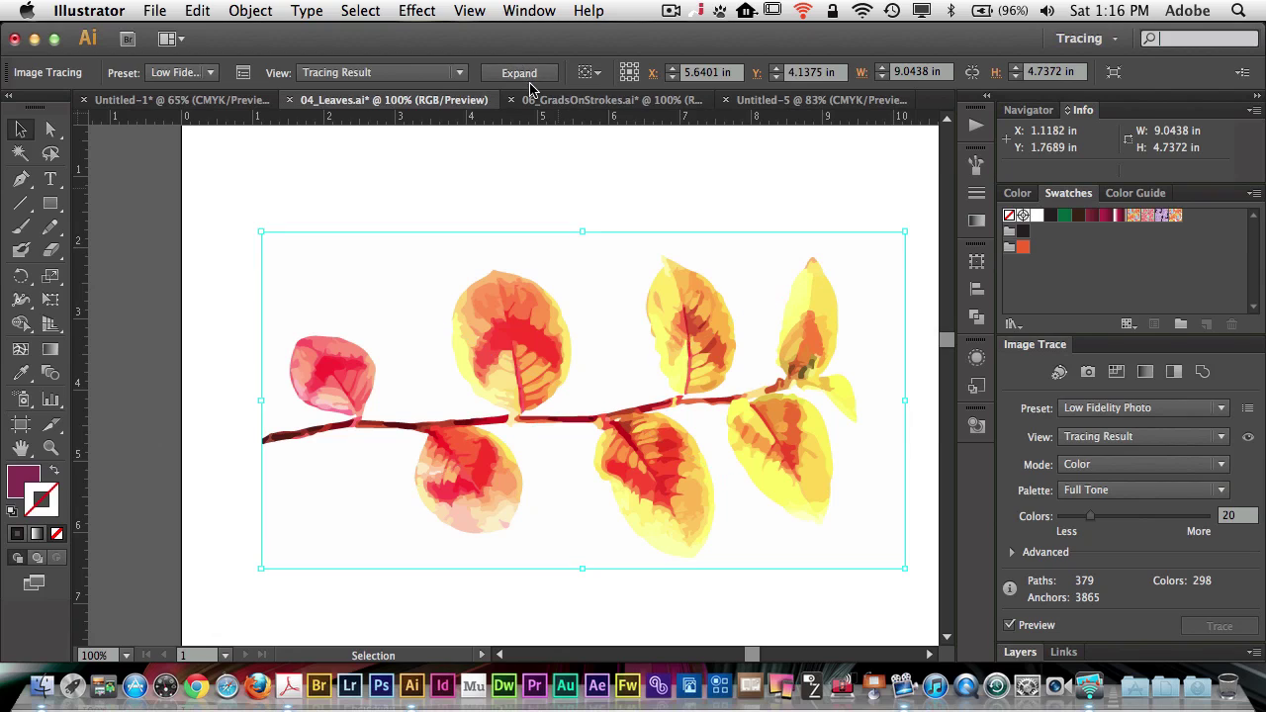
Trace the photo with the Shades of Gray preset, then switch to Silhouettes.
{"action": "left_click", "coordinate": [1223, 410]}
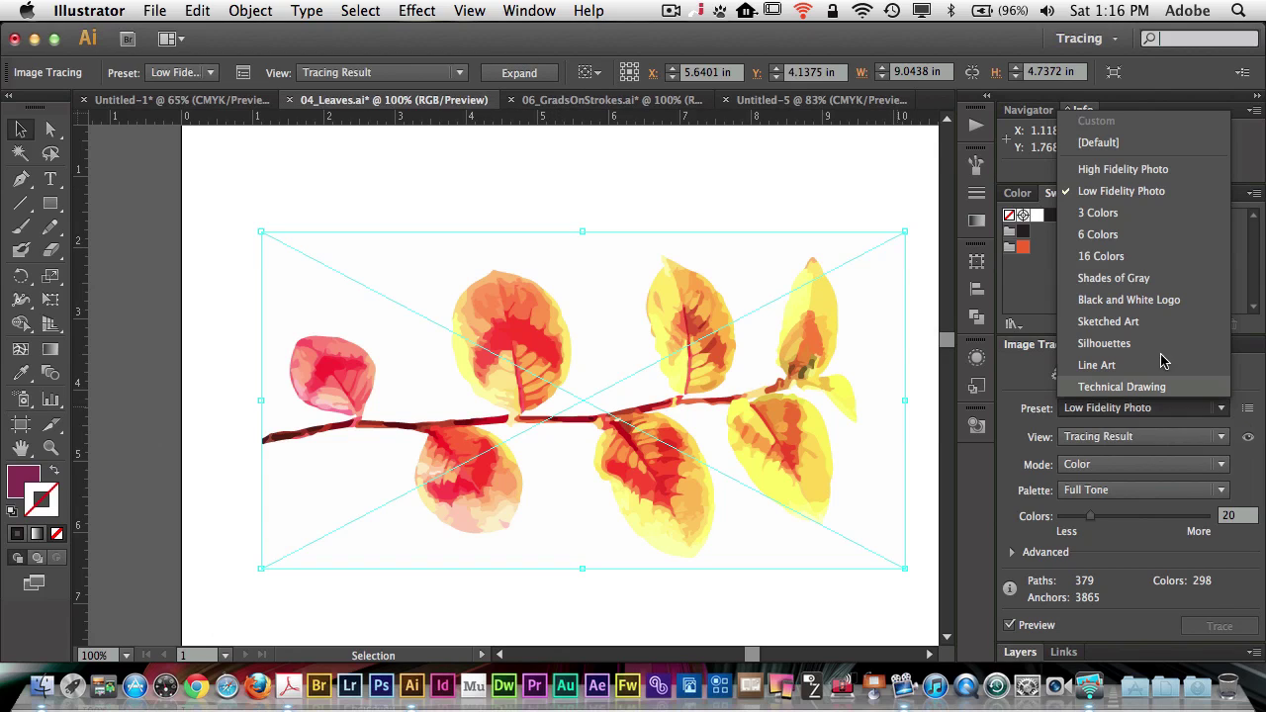
{"action": "left_click", "coordinate": [1135, 281]}
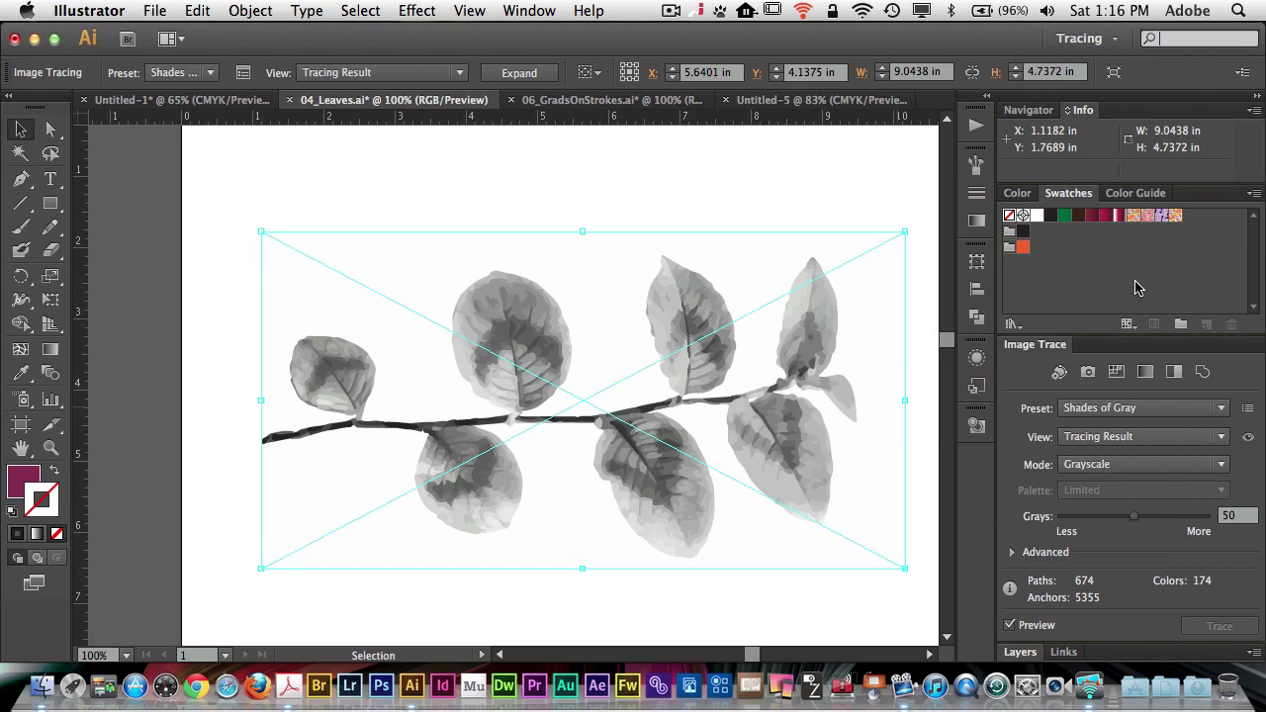
{"action": "left_click", "coordinate": [1179, 413]}
{"action": "left_click", "coordinate": [1128, 344]}
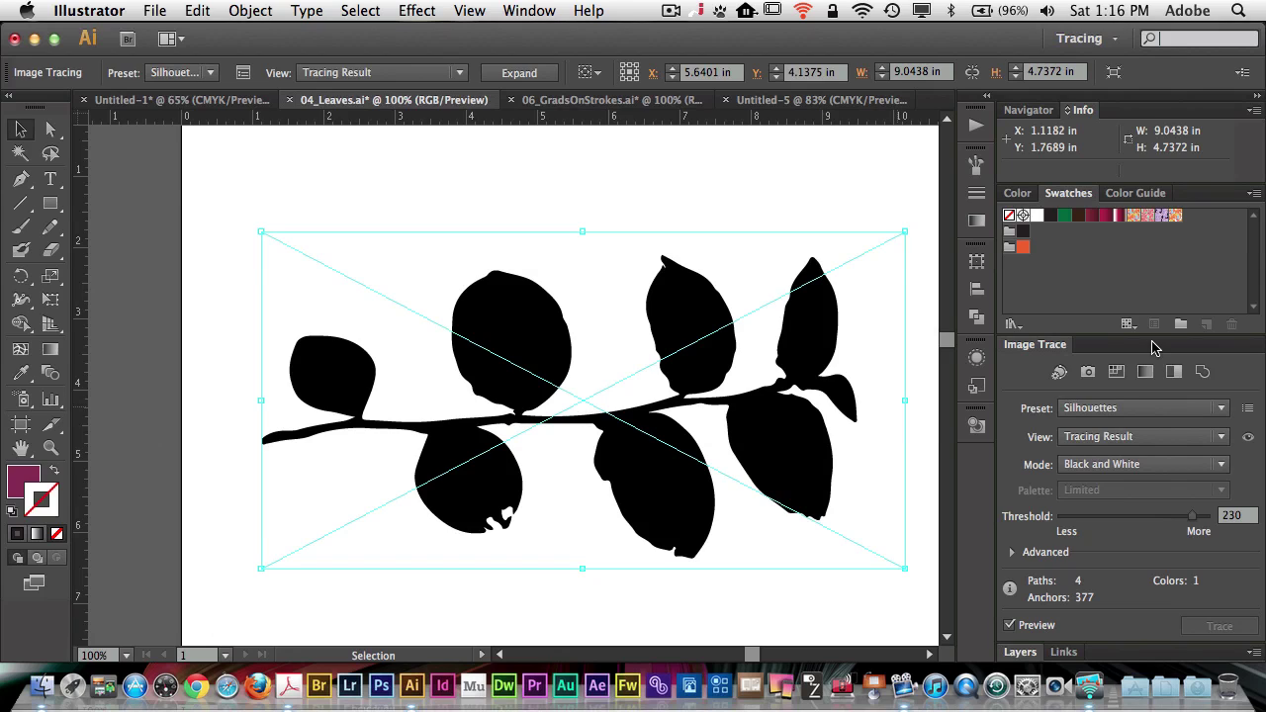
Expand the tracing, enter the group in isolation mode, and give the leaf path a green stroke.
{"action": "left_click", "coordinate": [538, 79]}
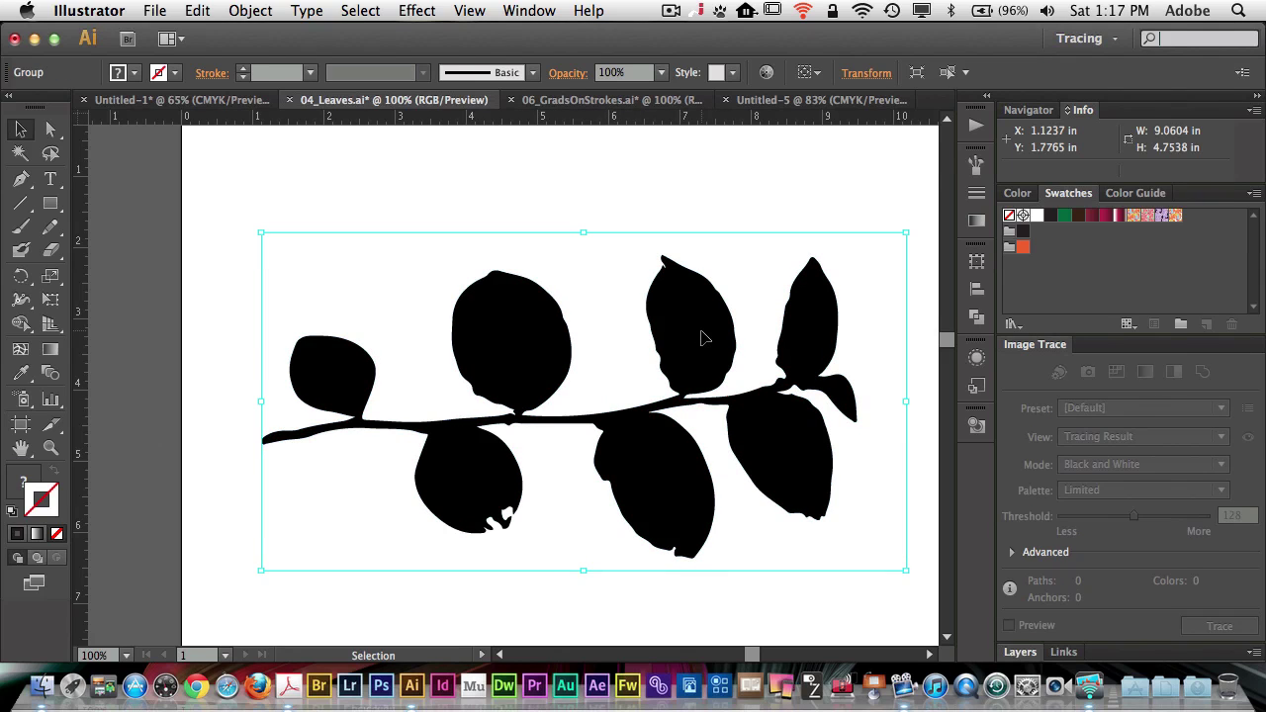
{"action": "double_click", "coordinate": [700, 338]}
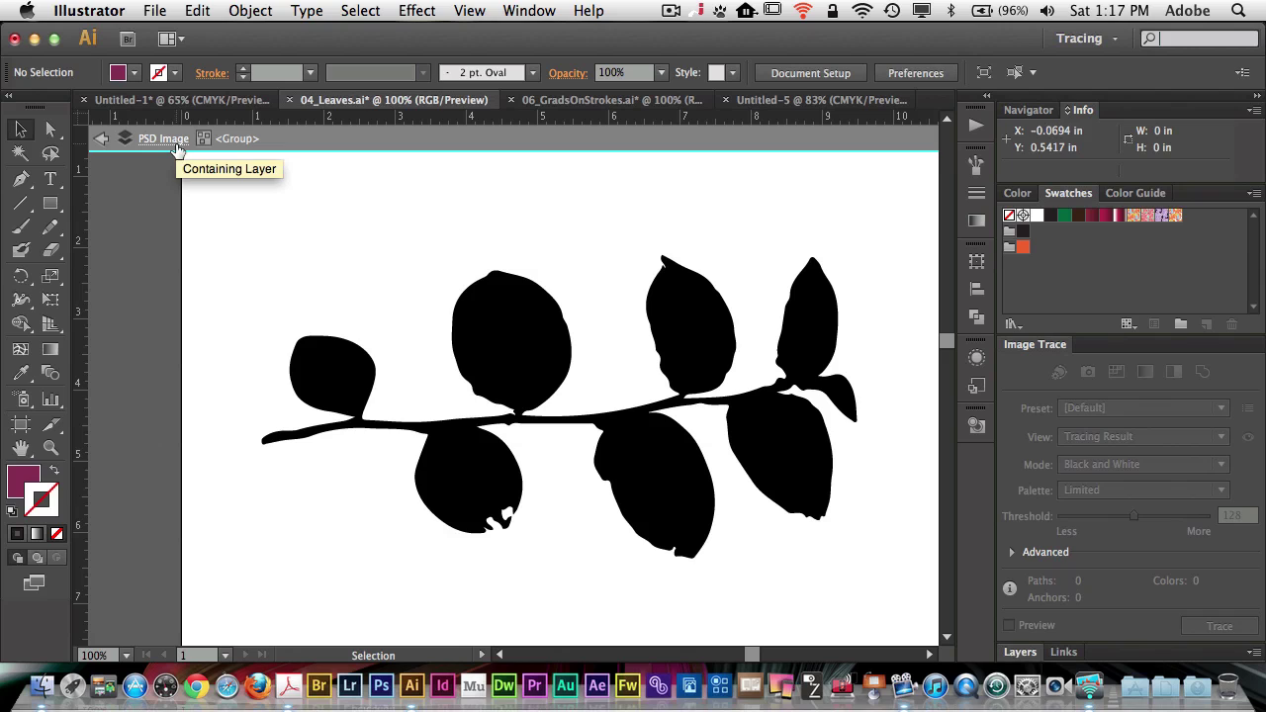
{"action": "left_click", "coordinate": [539, 358]}
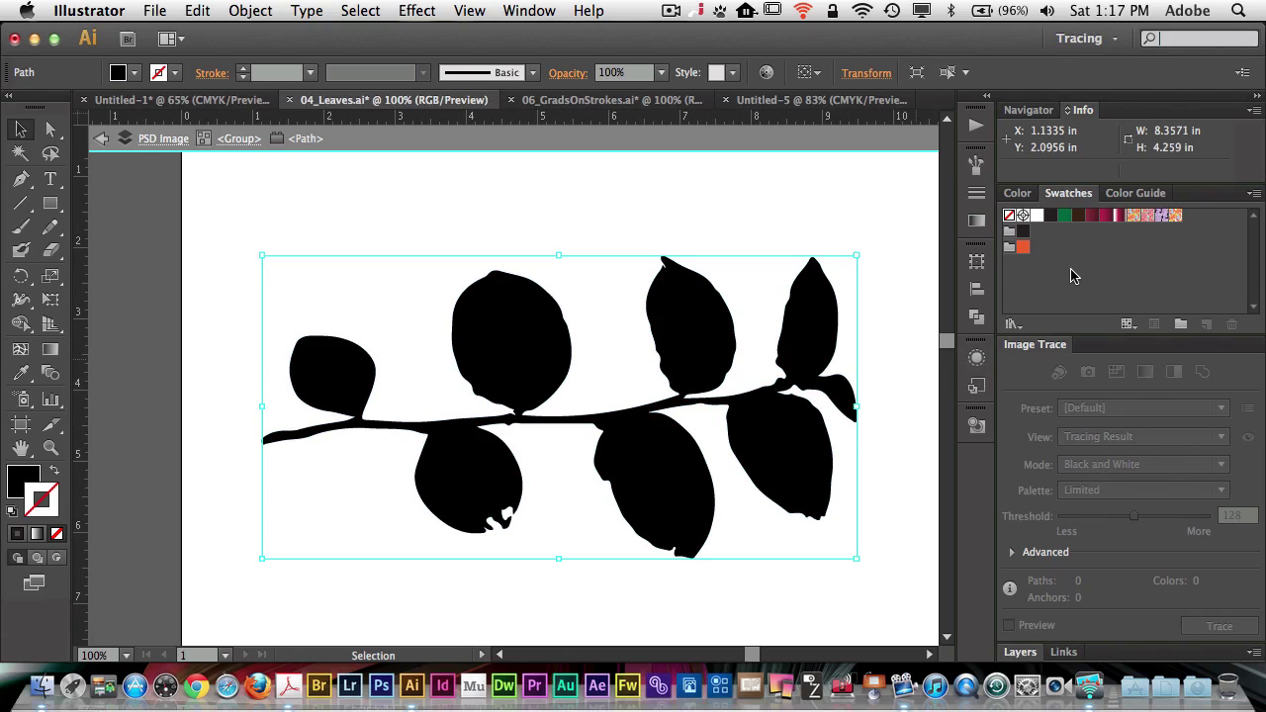
{"action": "left_click", "coordinate": [1065, 217]}
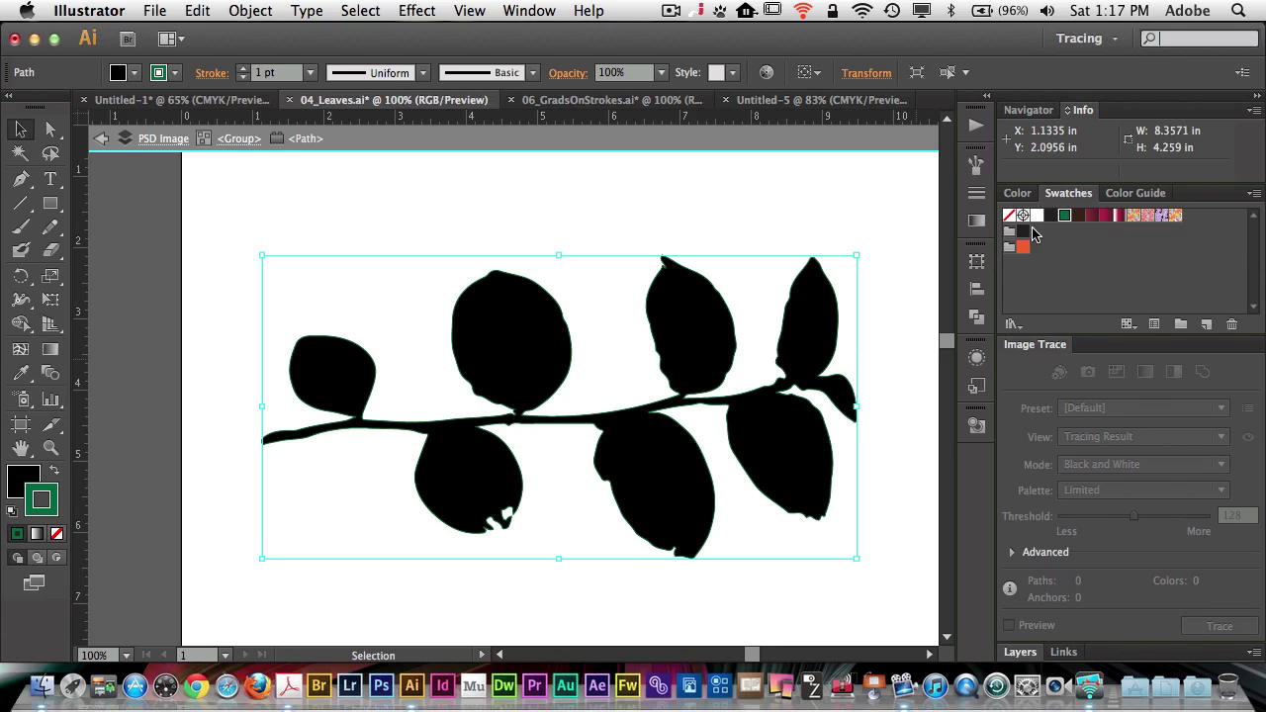
Remove the leaf path's stroke and fill the leaf silhouettes with the green swatch.
{"action": "key", "text": "slash"}
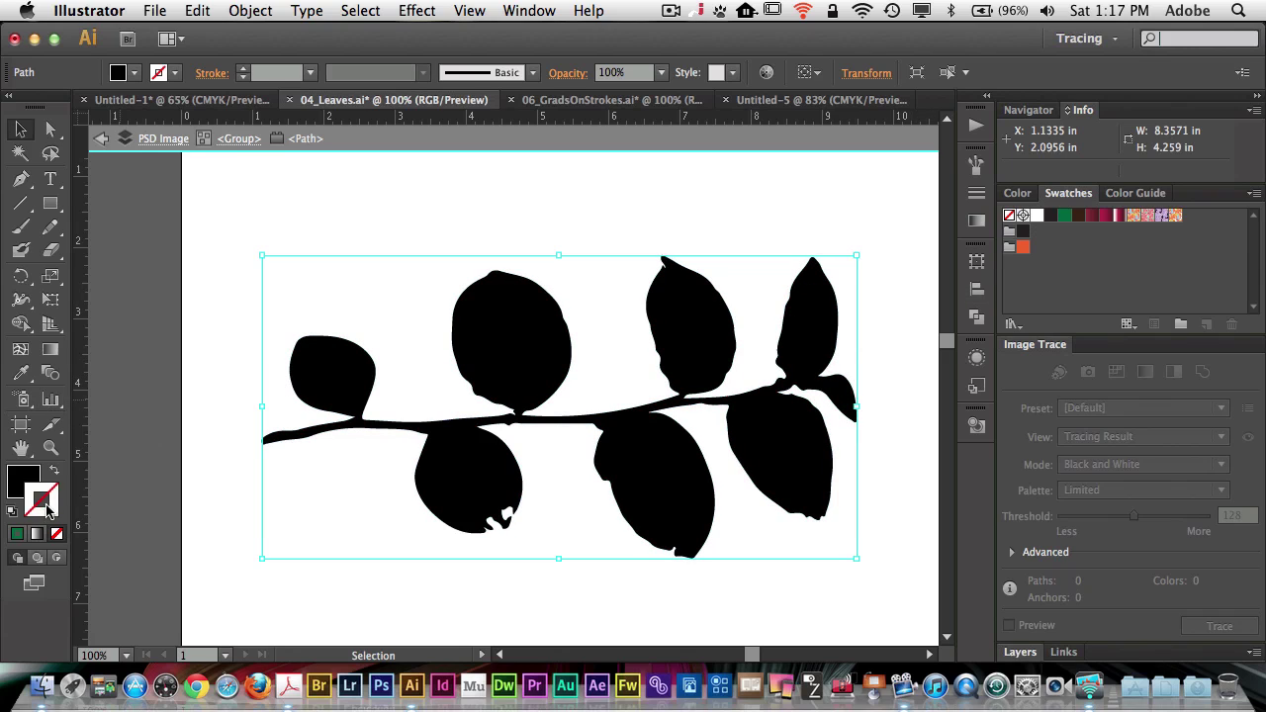
{"action": "left_click", "coordinate": [20, 480]}
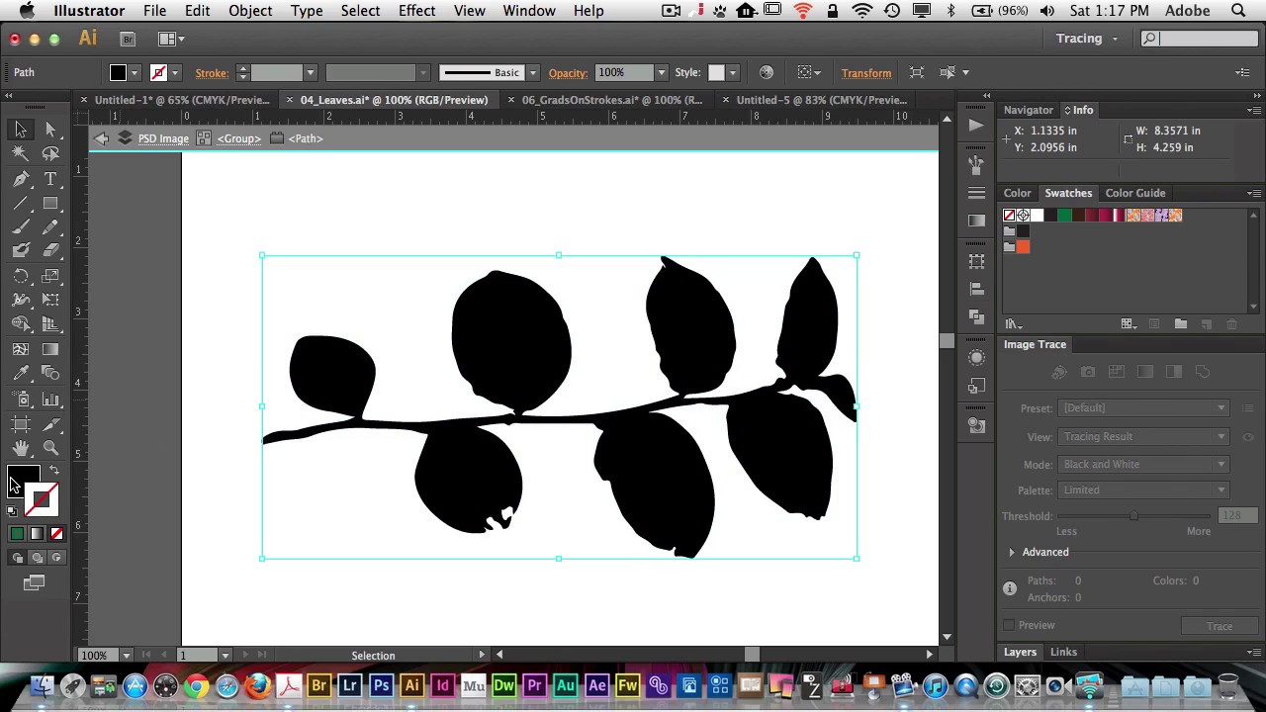
{"action": "left_click", "coordinate": [1063, 194]}
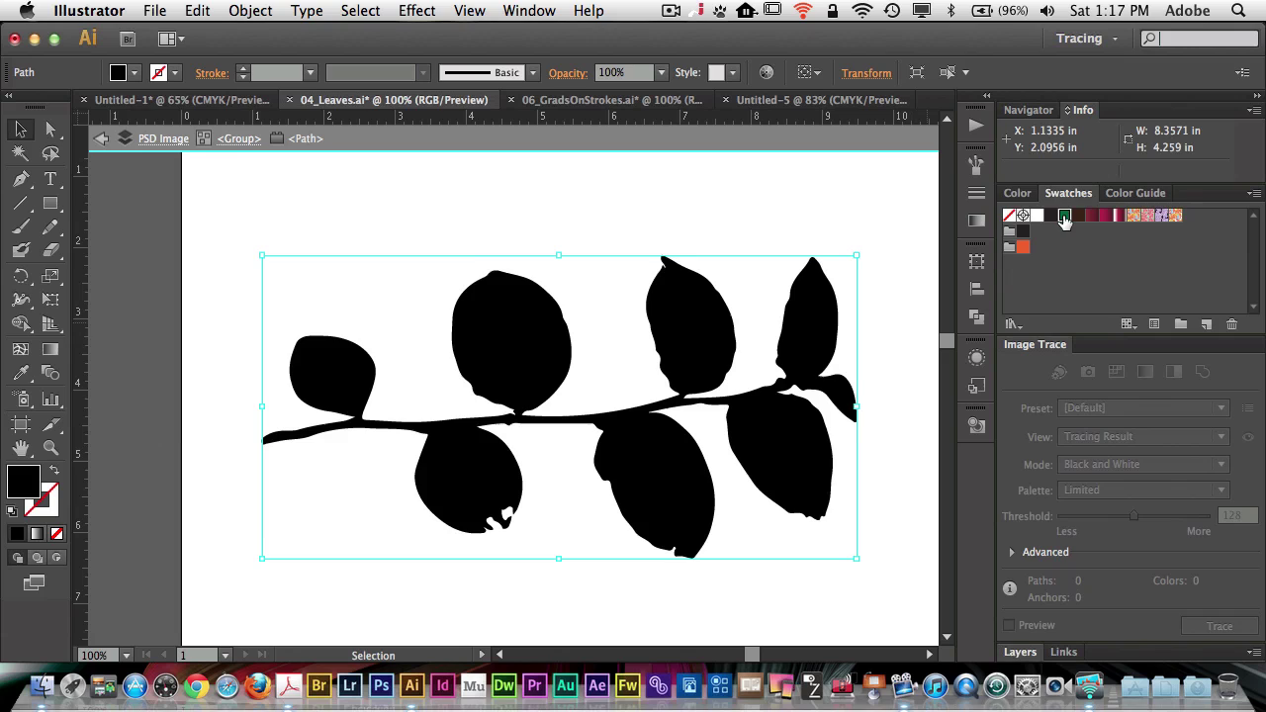
{"action": "left_click", "coordinate": [1065, 217]}
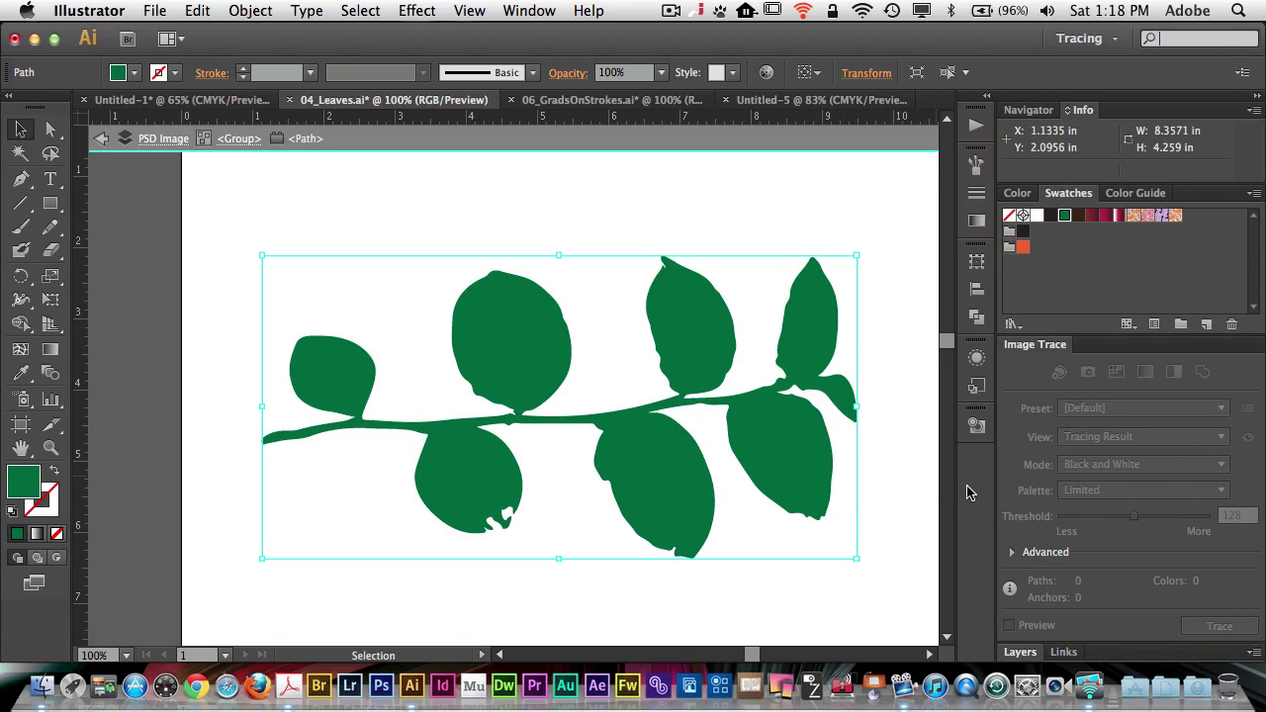
{"action": "left_click", "coordinate": [1086, 38]}
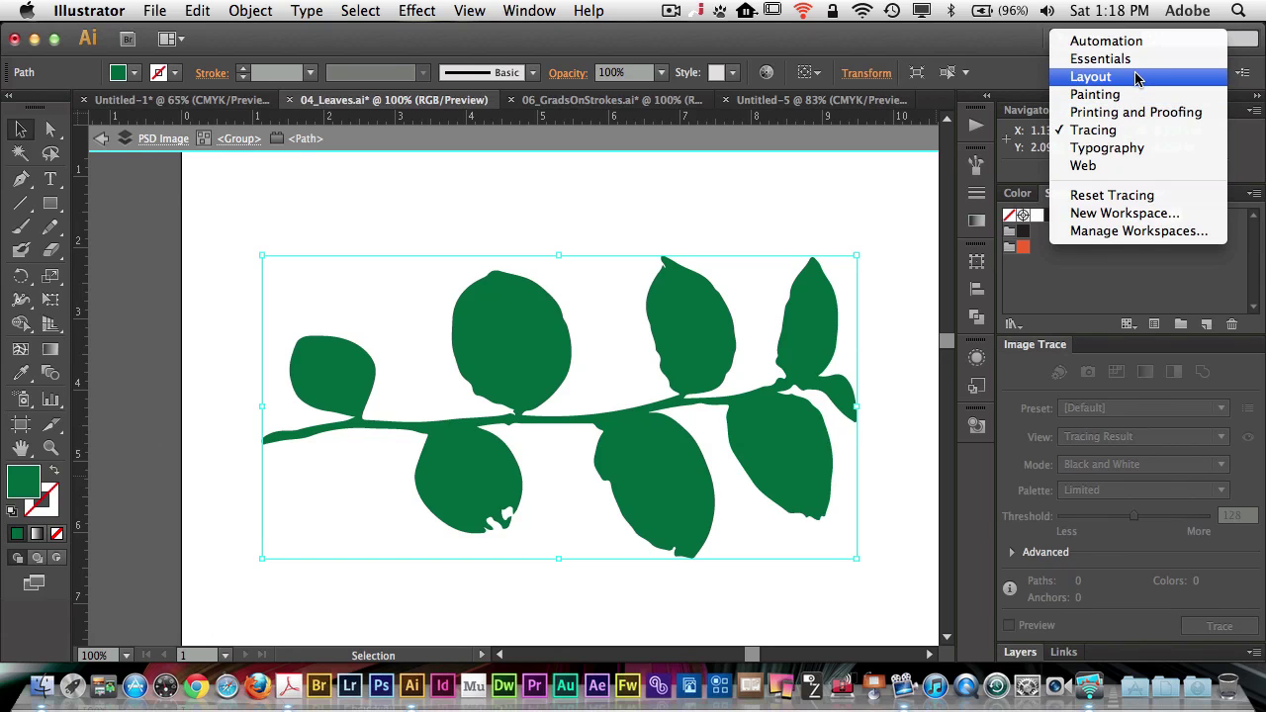
Switch to the Layout workspace and turn the green leaves into a new pattern with Object > Pattern > Make.
{"action": "left_click", "coordinate": [1090, 77]}
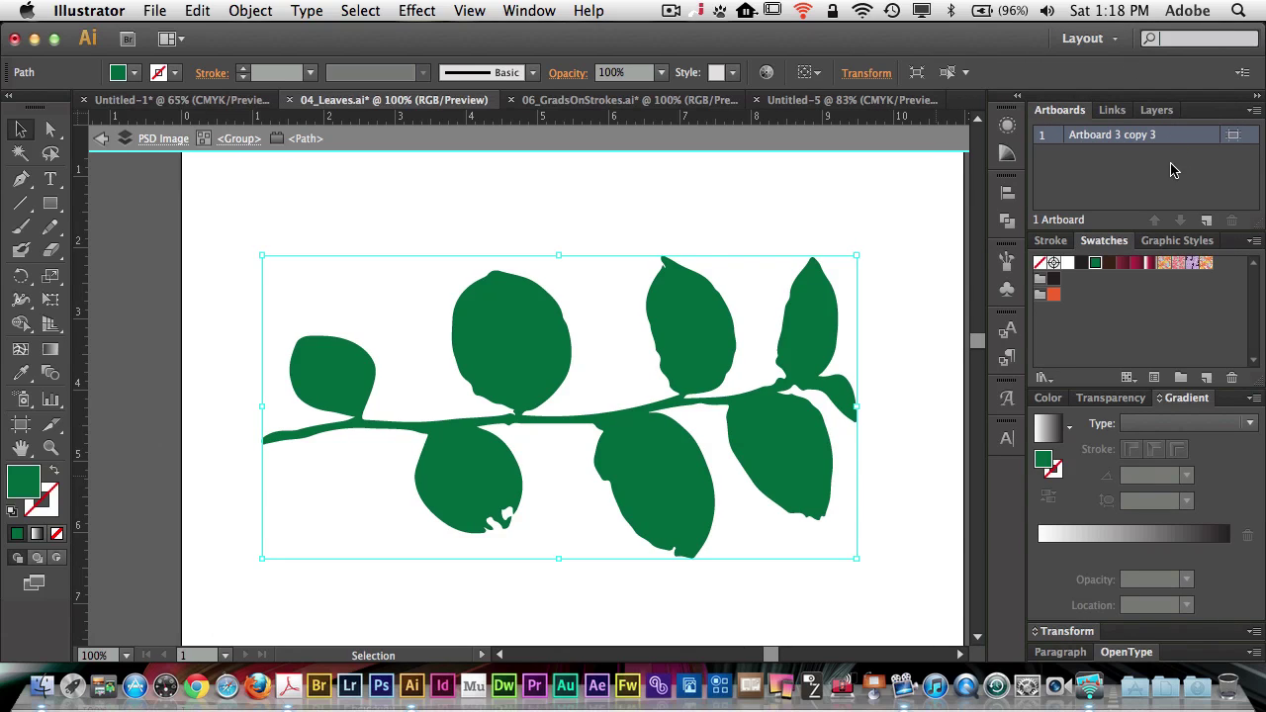
{"action": "left_click", "coordinate": [251, 11]}
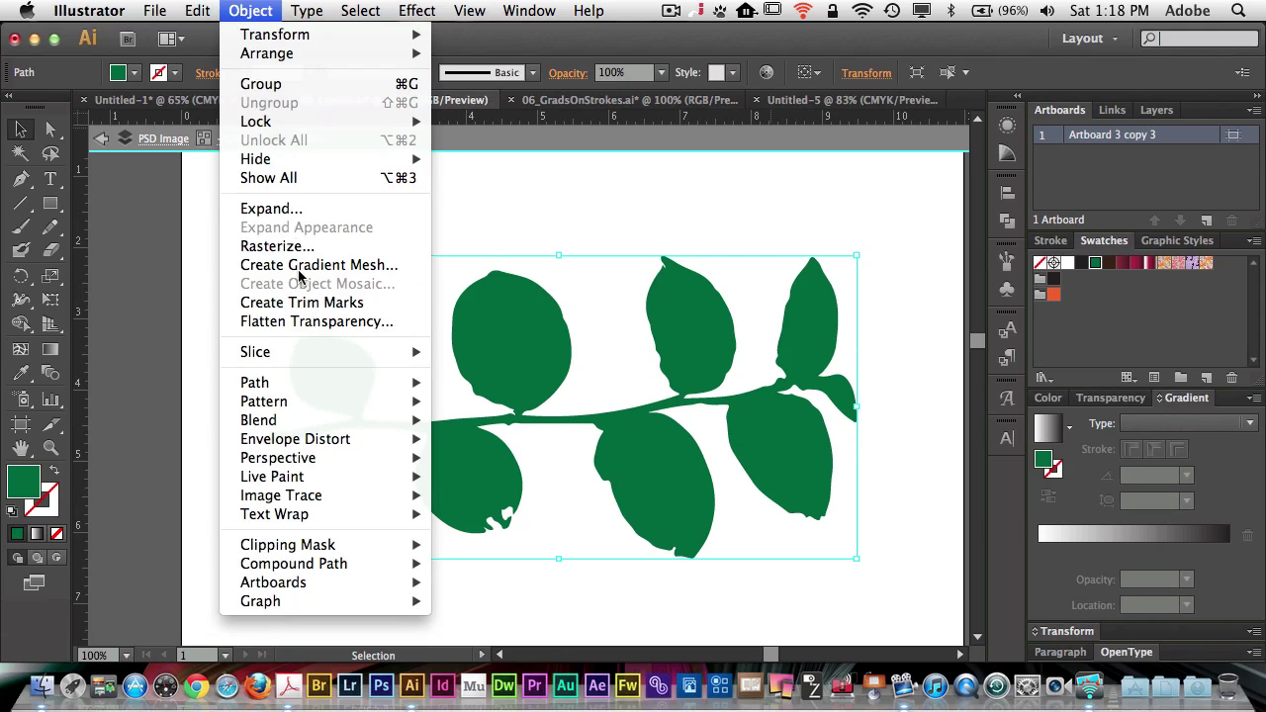
{"action": "mouse_move", "coordinate": [323, 401]}
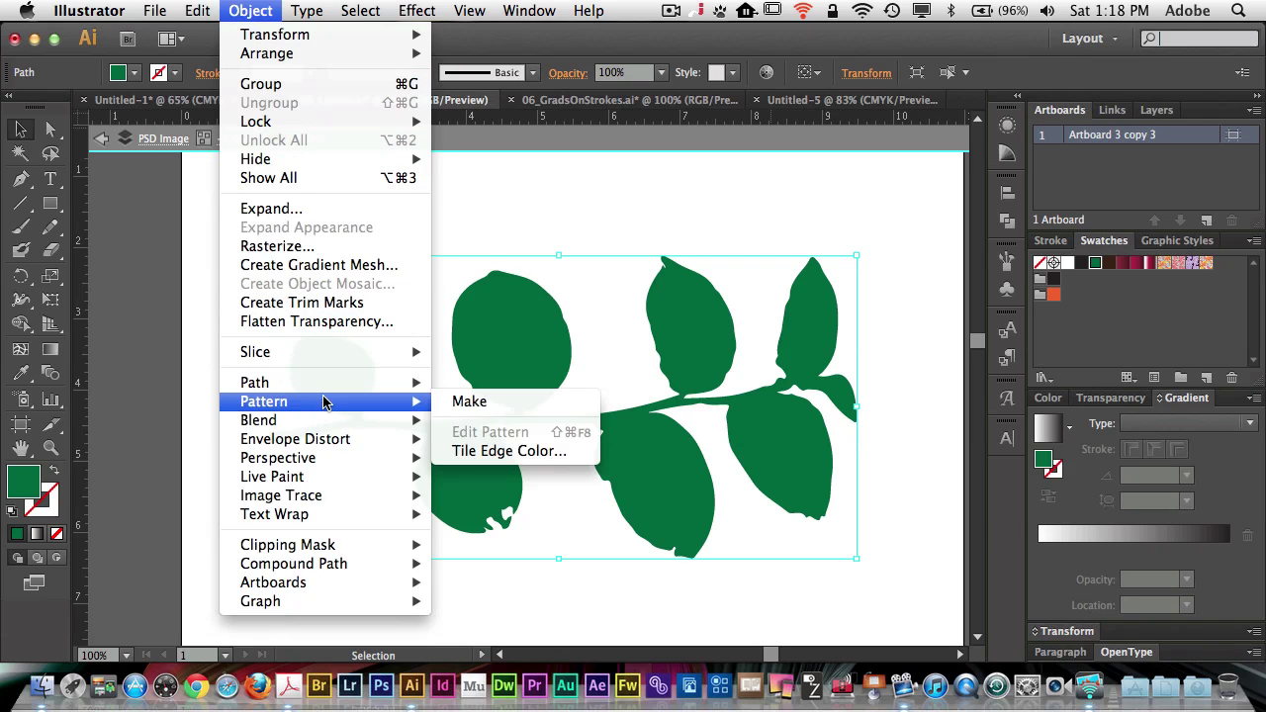
{"action": "left_click", "coordinate": [493, 406]}
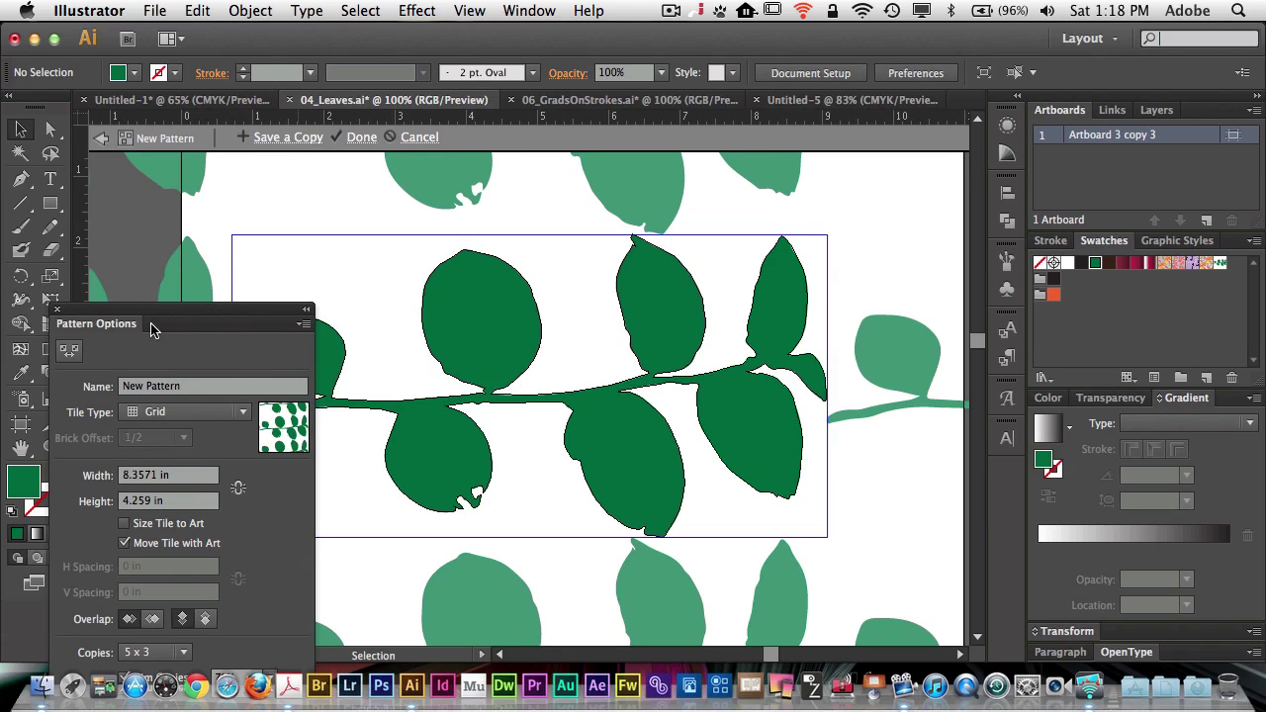
Dock the Pattern Options panel on the right and save the layout as the 'Pattern Making' workspace.
{"action": "left_click_drag", "start_coordinate": [149, 317], "coordinate": [1122, 114]}
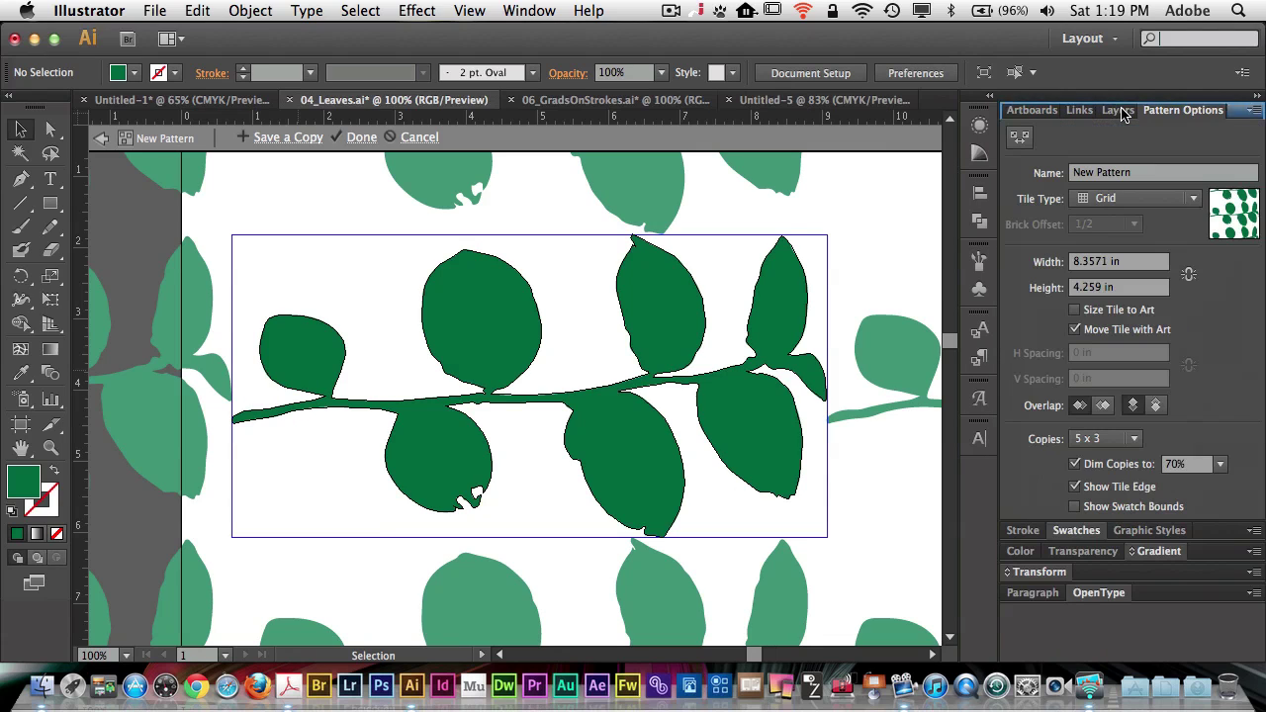
{"action": "left_click", "coordinate": [1121, 44]}
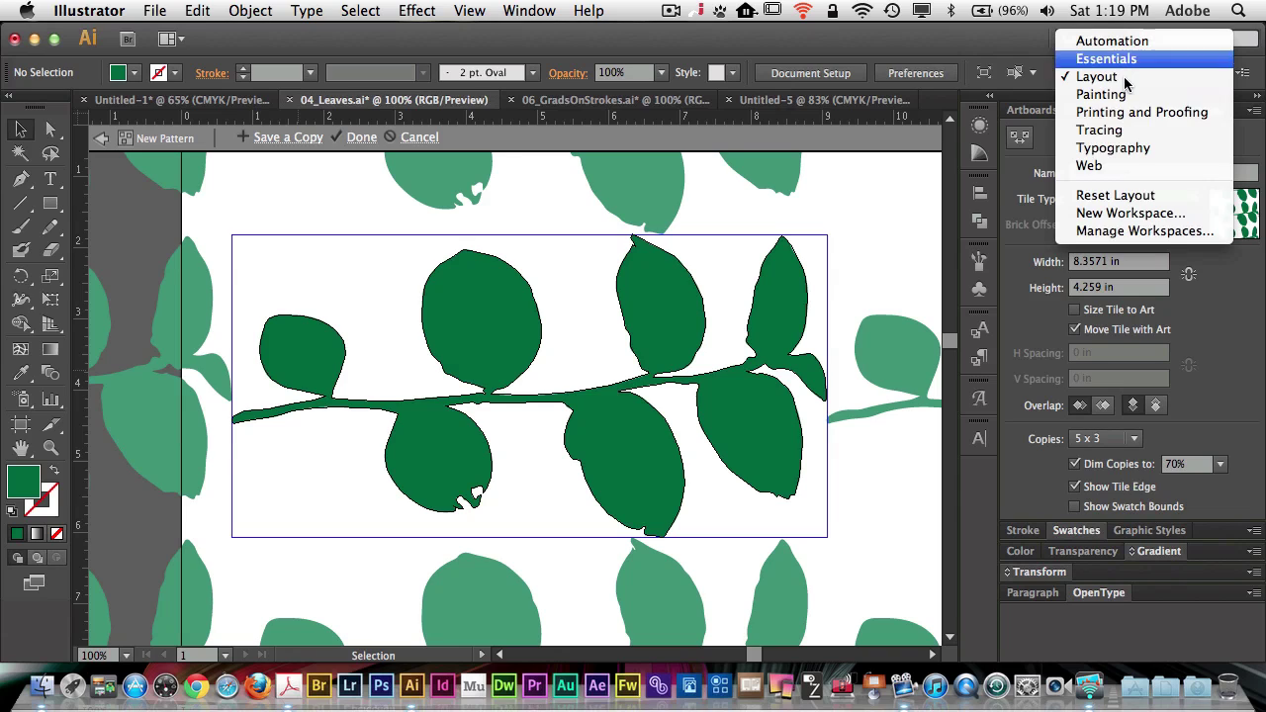
{"action": "left_click", "coordinate": [1132, 214]}
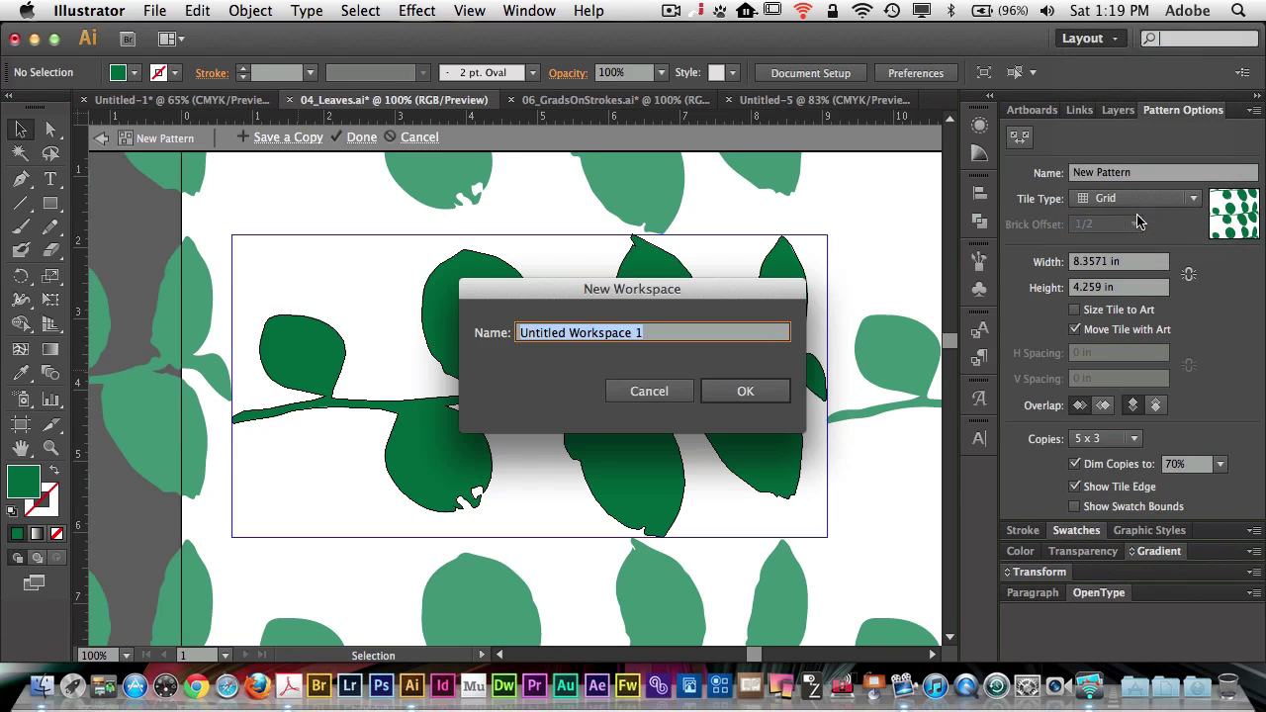
{"action": "type", "text": "Pattern Making"}
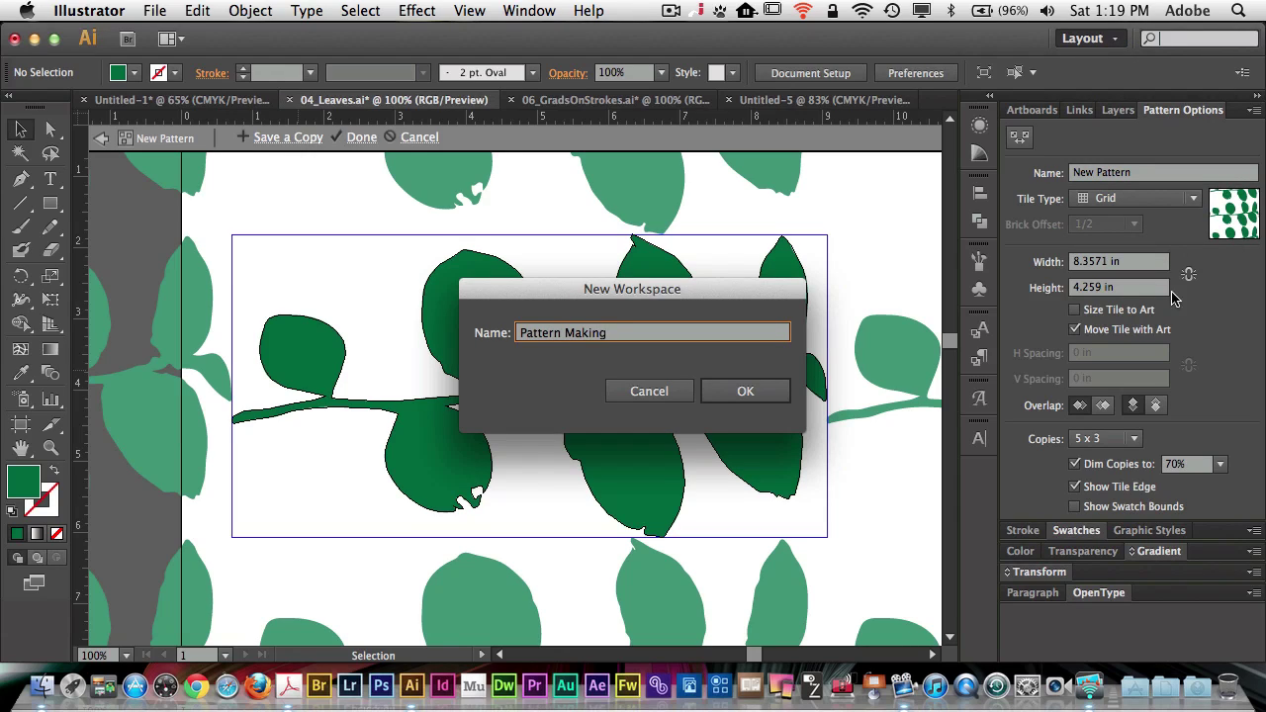
{"action": "left_click", "coordinate": [745, 391]}
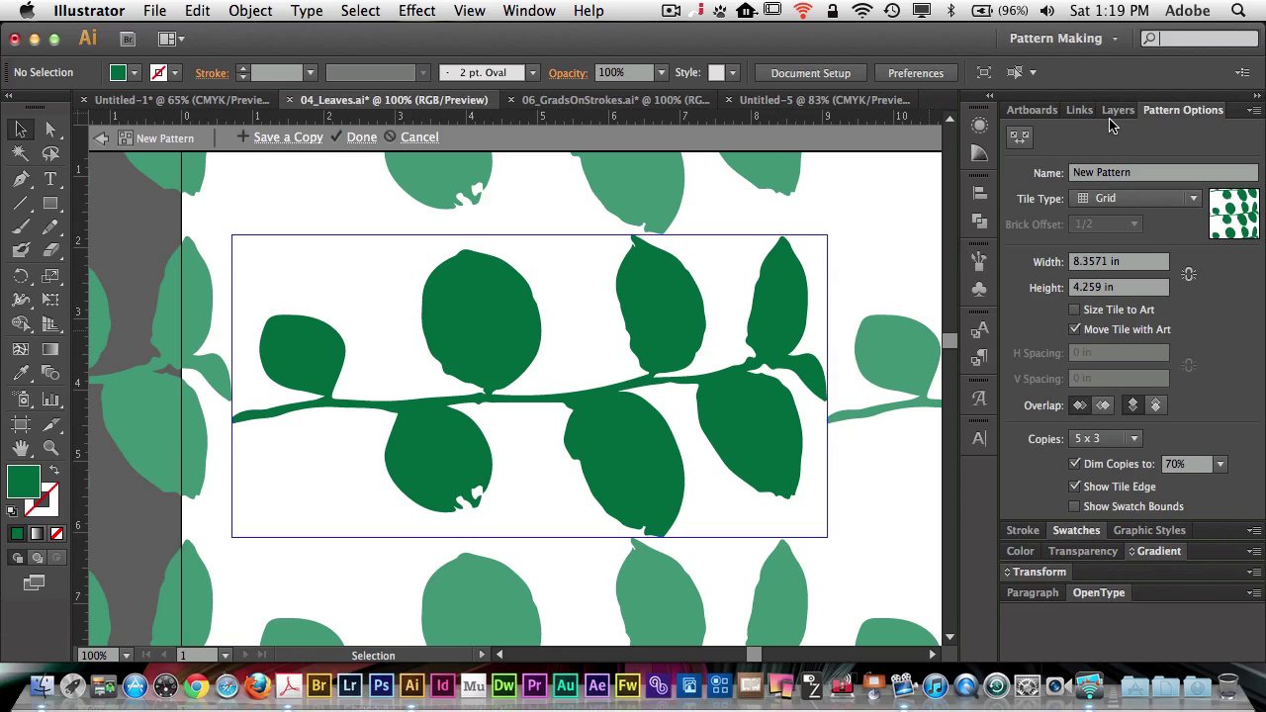
Select the leaf branch copy in the pattern tile and shift it down and left.
{"action": "left_click", "coordinate": [783, 304]}
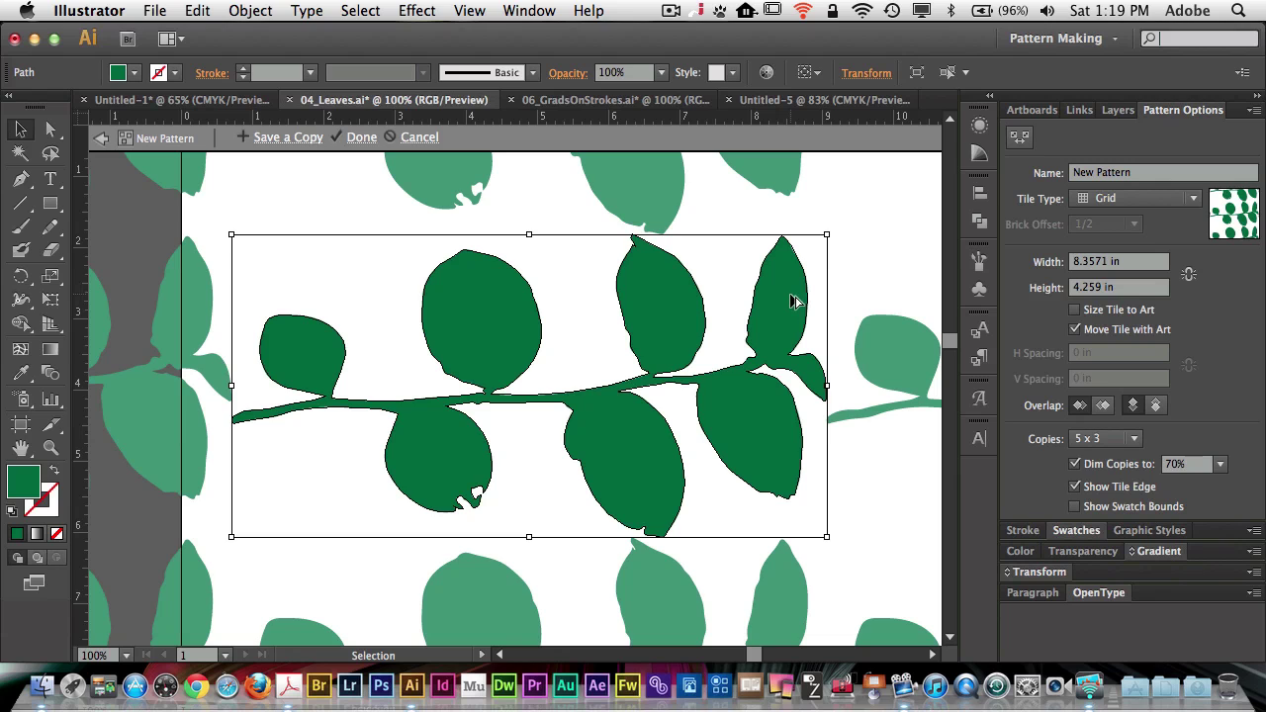
{"action": "left_click_drag", "start_coordinate": [793, 302], "coordinate": [724, 330]}
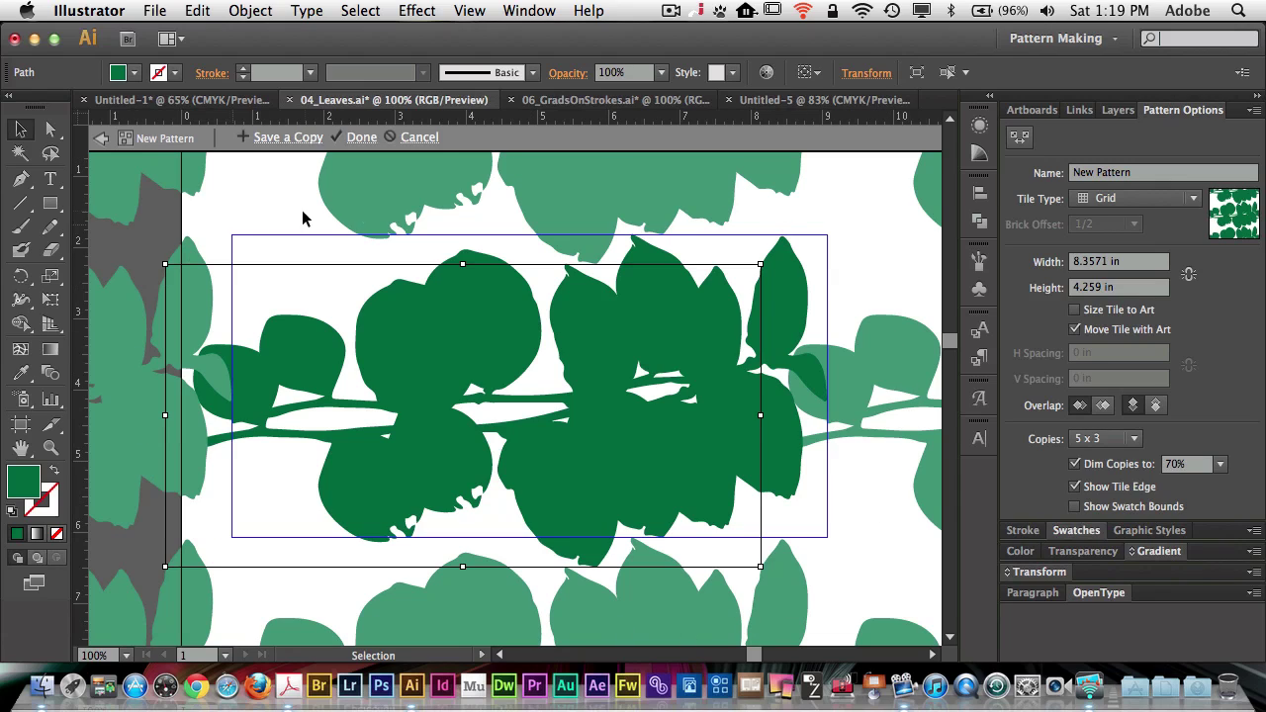
{"action": "left_click", "coordinate": [787, 435]}
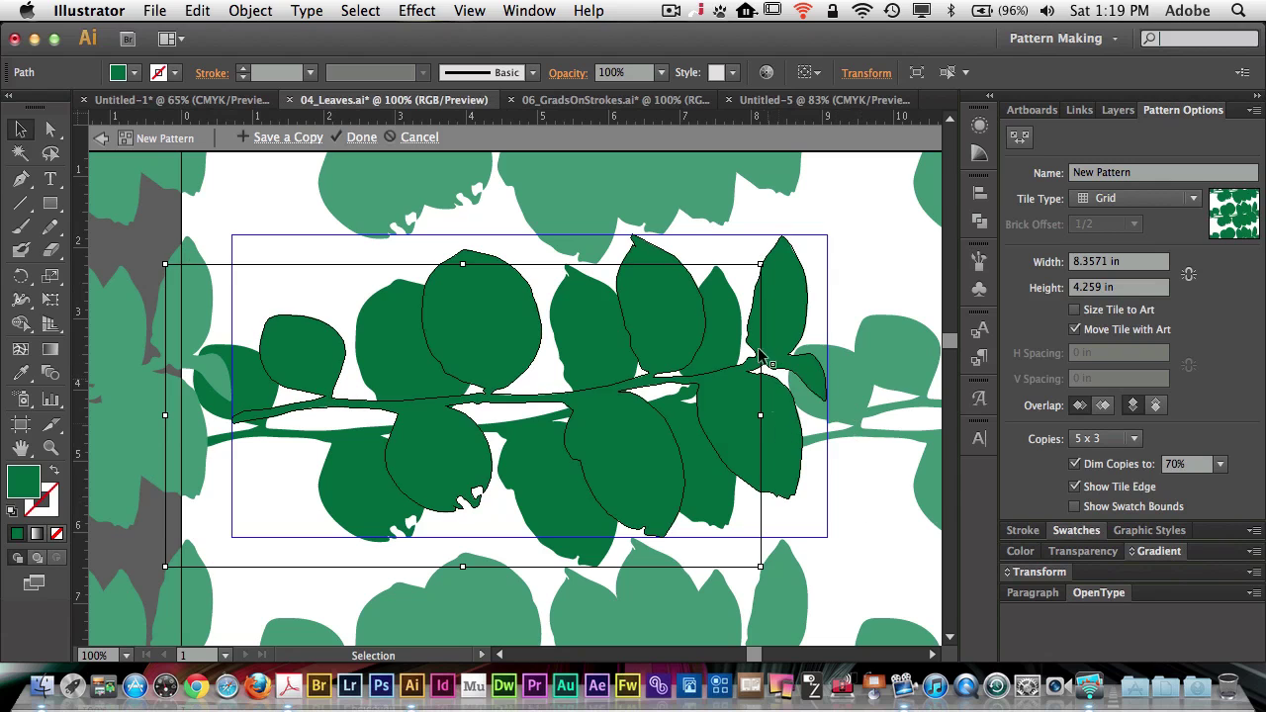
{"action": "left_click", "coordinate": [757, 312], "text": "shift"}
{"action": "left_click", "coordinate": [760, 285], "text": "shift"}
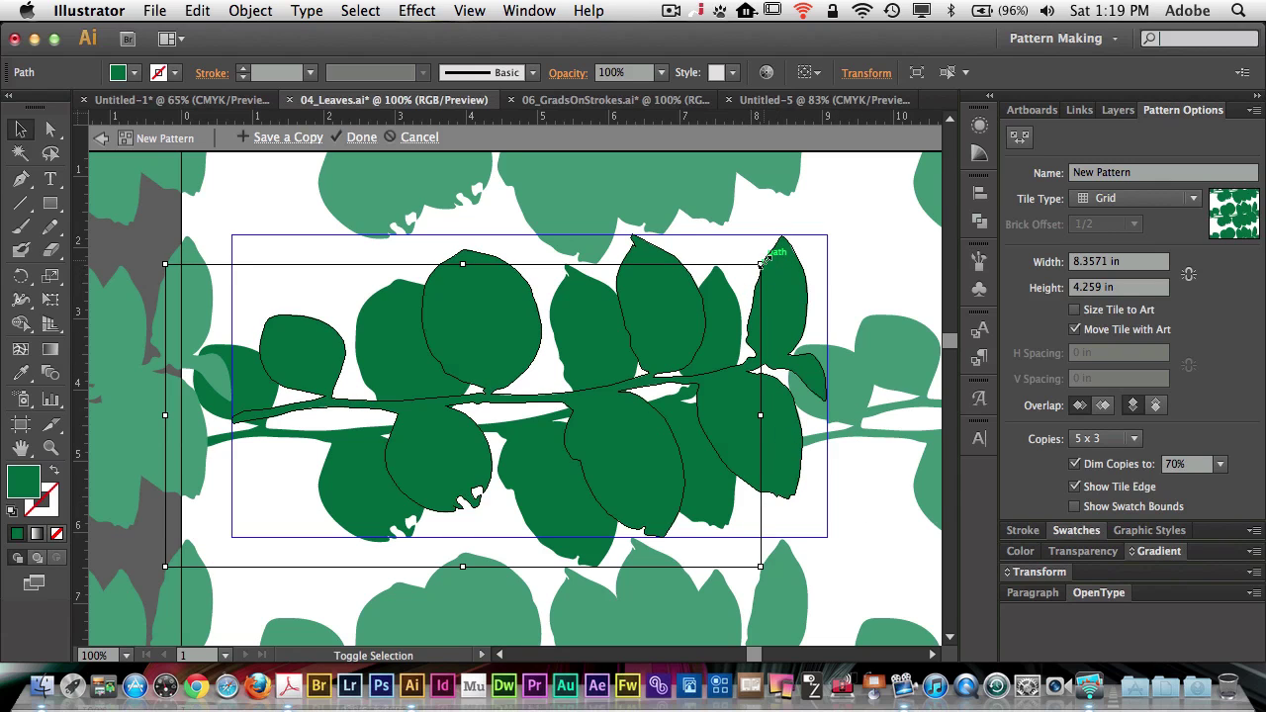
{"action": "left_click_drag", "start_coordinate": [761, 262], "coordinate": [601, 345]}
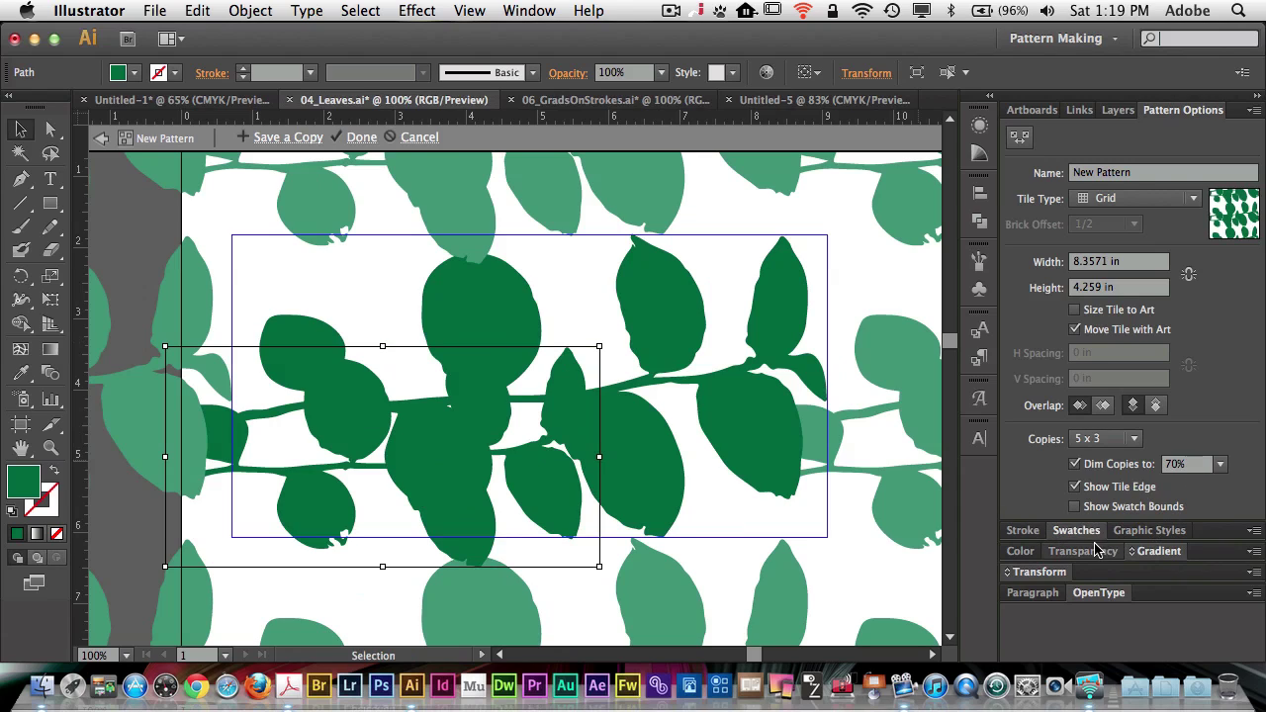
Colour the branch copy yellow (FDCE00) and rotate it diagonally, about 62°, across the green branch.
{"action": "left_click", "coordinate": [1040, 552]}
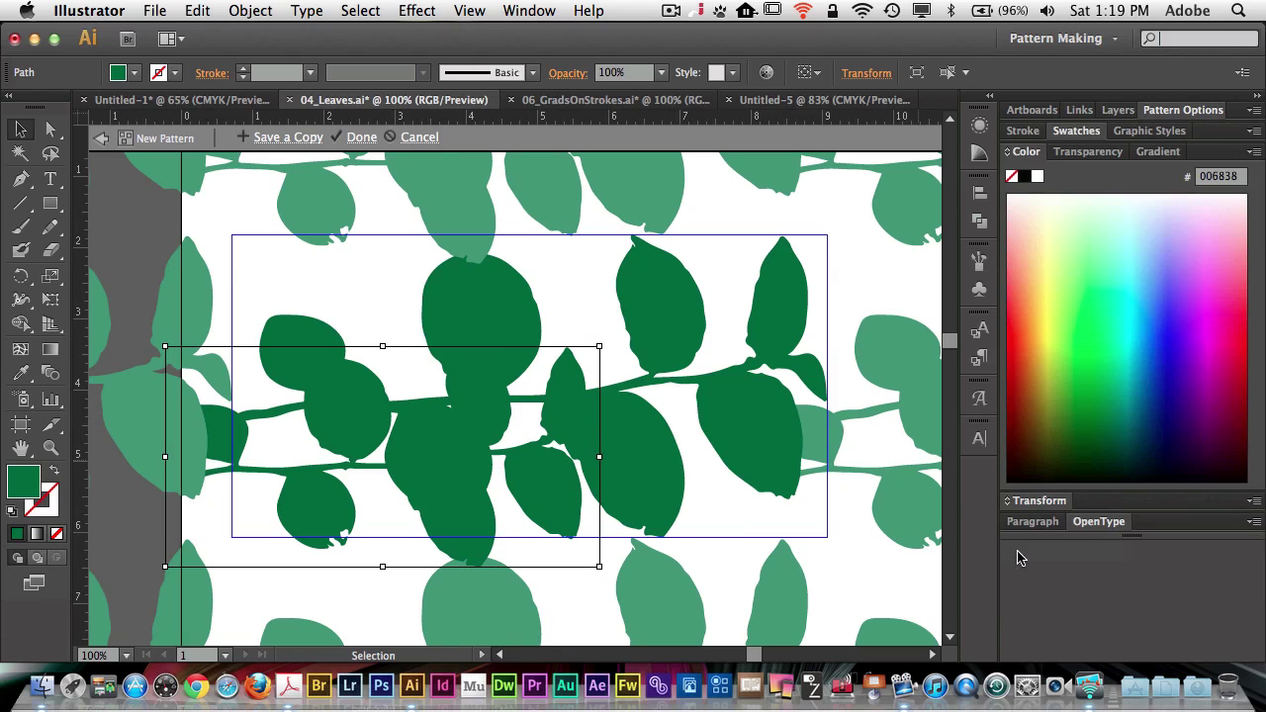
{"action": "left_click", "coordinate": [1045, 331]}
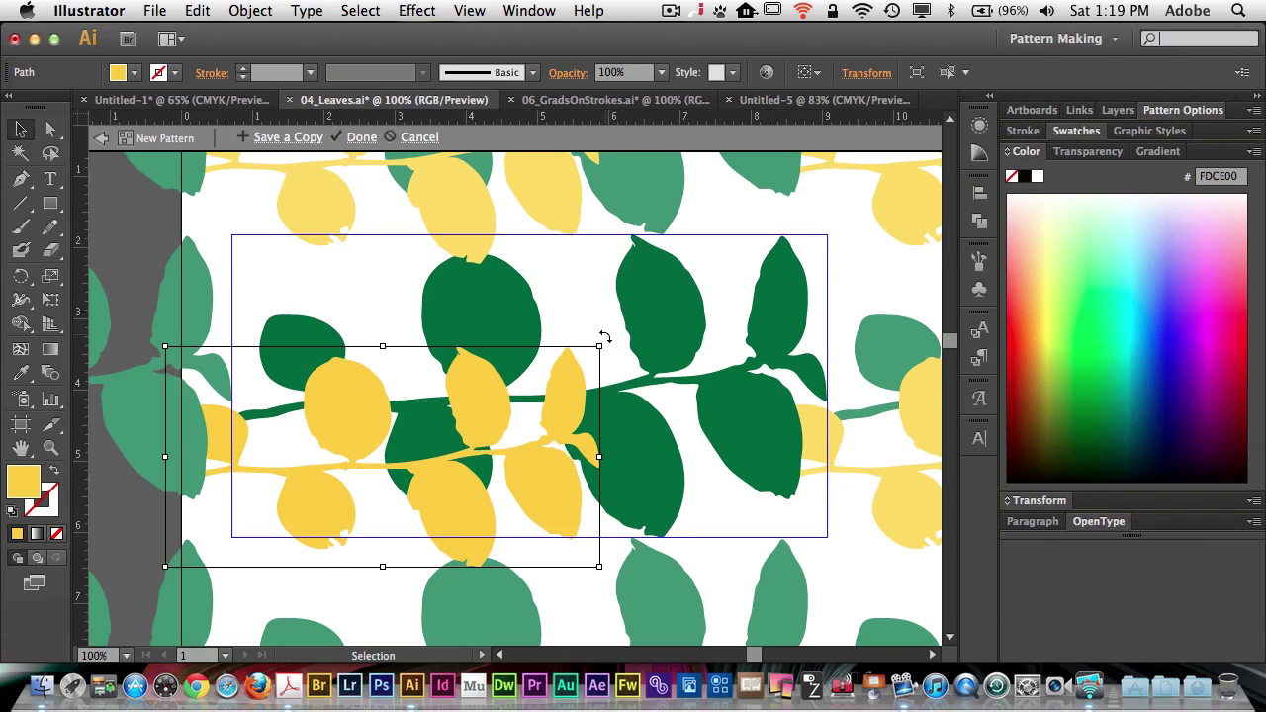
{"action": "left_click_drag", "start_coordinate": [605, 339], "coordinate": [383, 205]}
{"action": "left_click_drag", "start_coordinate": [685, 432], "coordinate": [686, 432]}
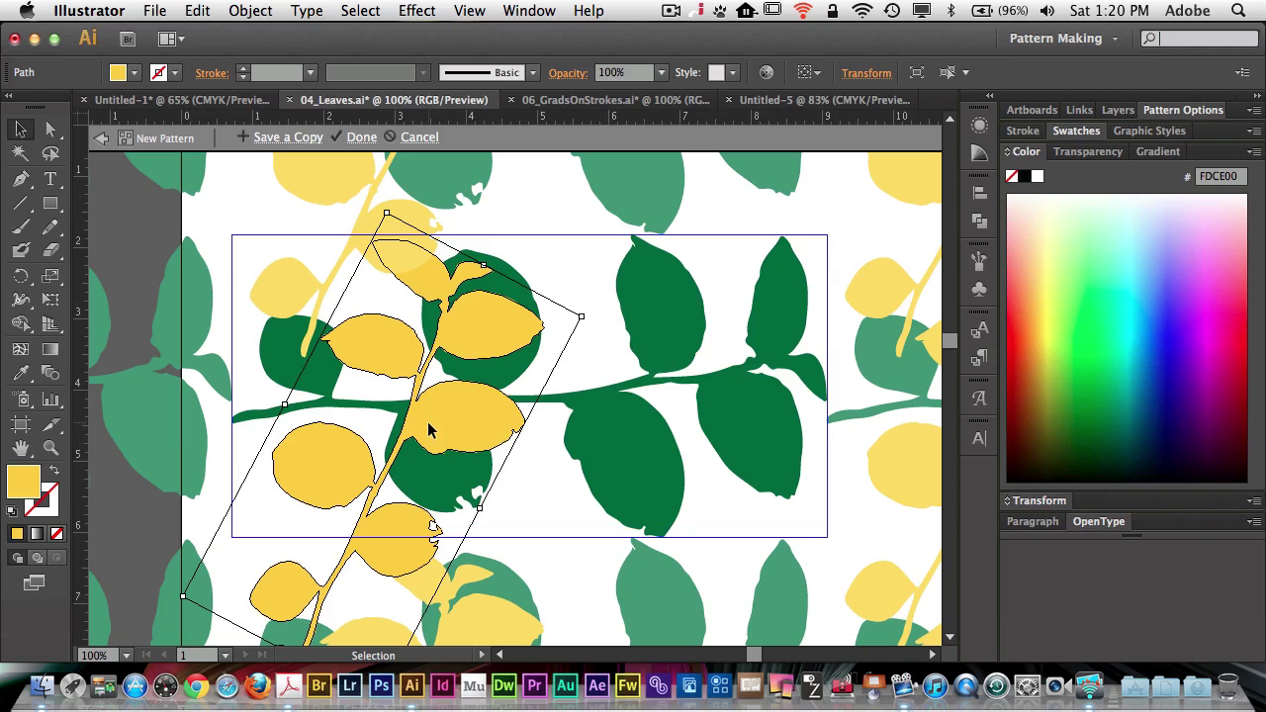
Duplicate the yellow branch, recolour the copy lavender (DEB7FF), and rotate it across the green branch's right half.
{"action": "left_click_drag", "start_coordinate": [427, 421], "coordinate": [700, 423]}
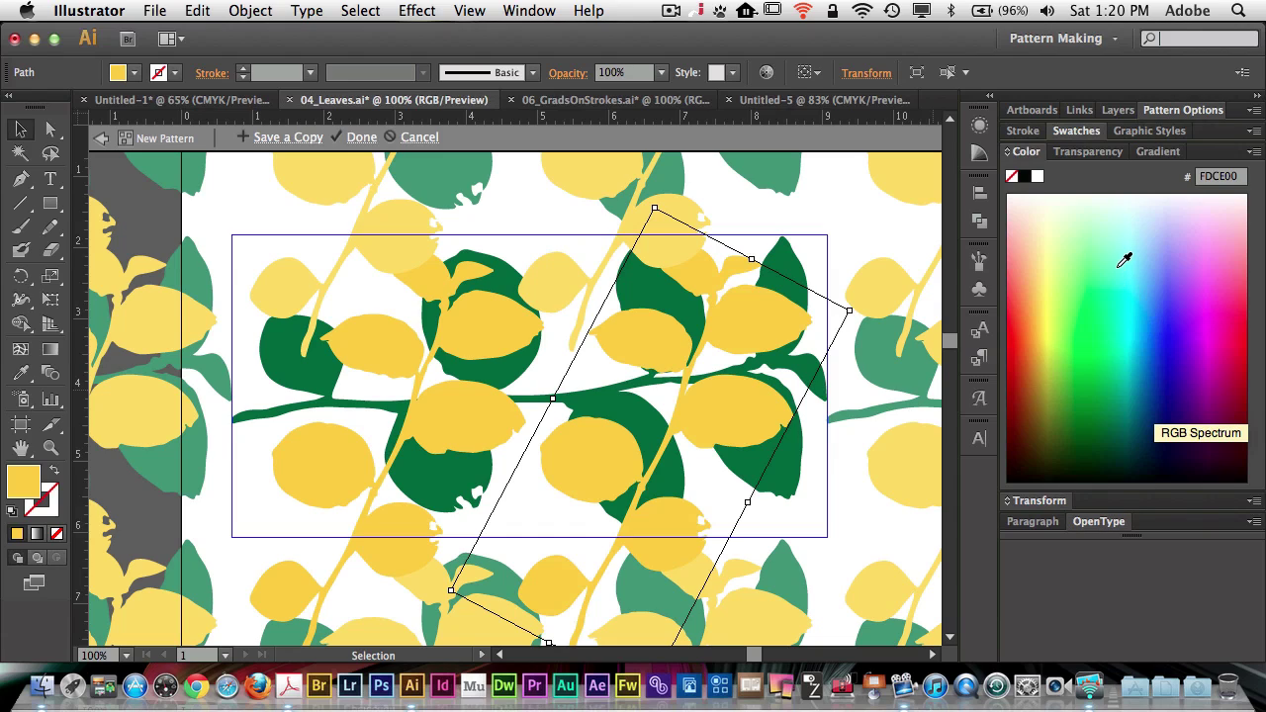
{"action": "left_click", "coordinate": [1195, 226]}
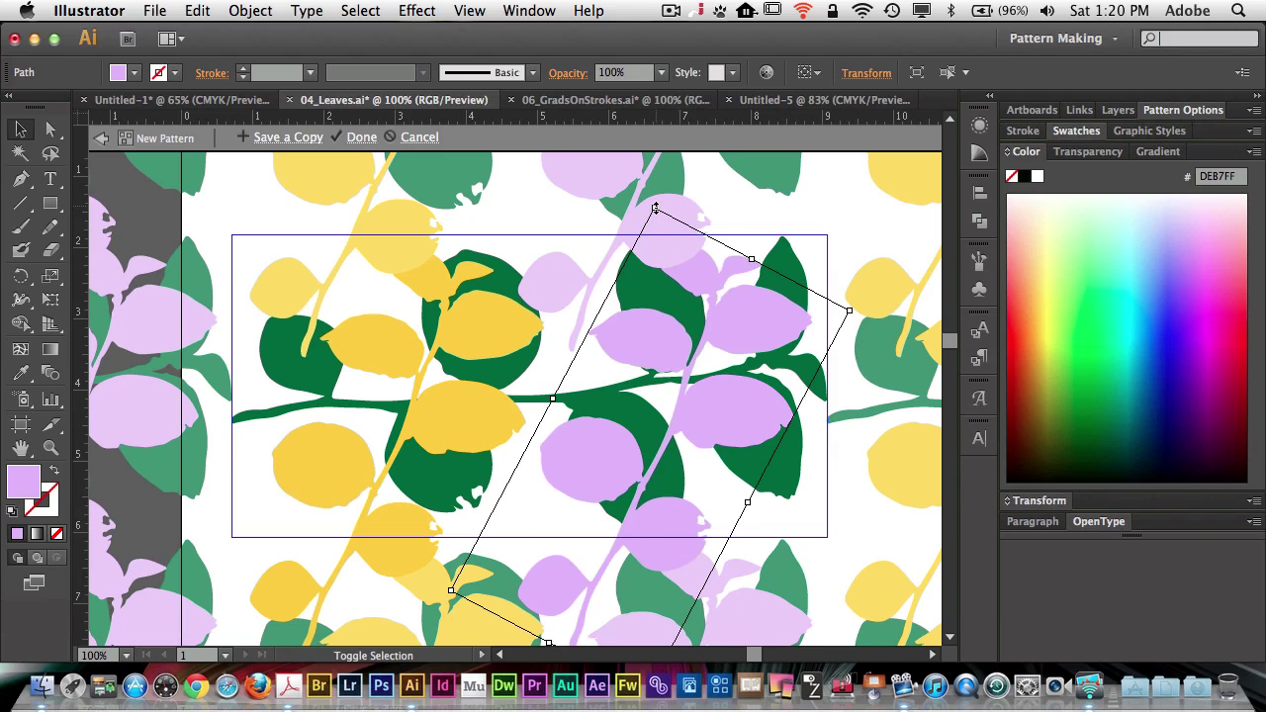
{"action": "left_click_drag", "start_coordinate": [655, 207], "coordinate": [652, 374]}
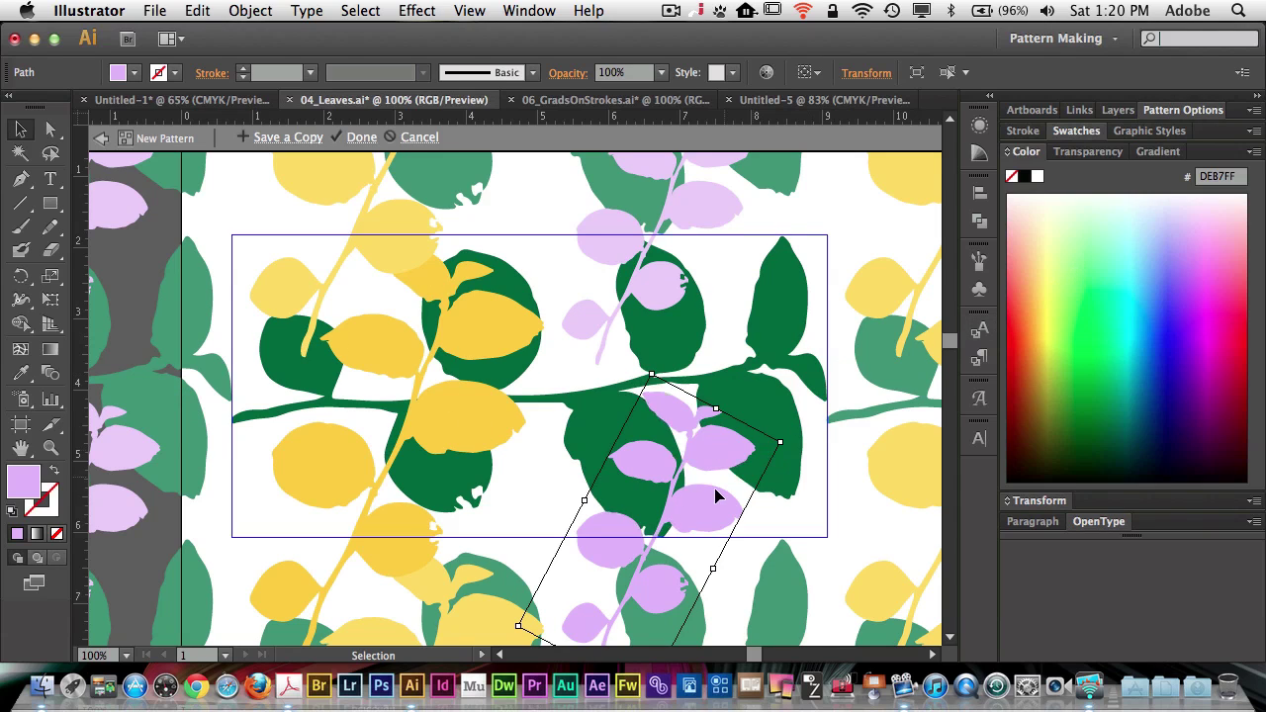
{"action": "left_click_drag", "start_coordinate": [703, 509], "coordinate": [746, 411]}
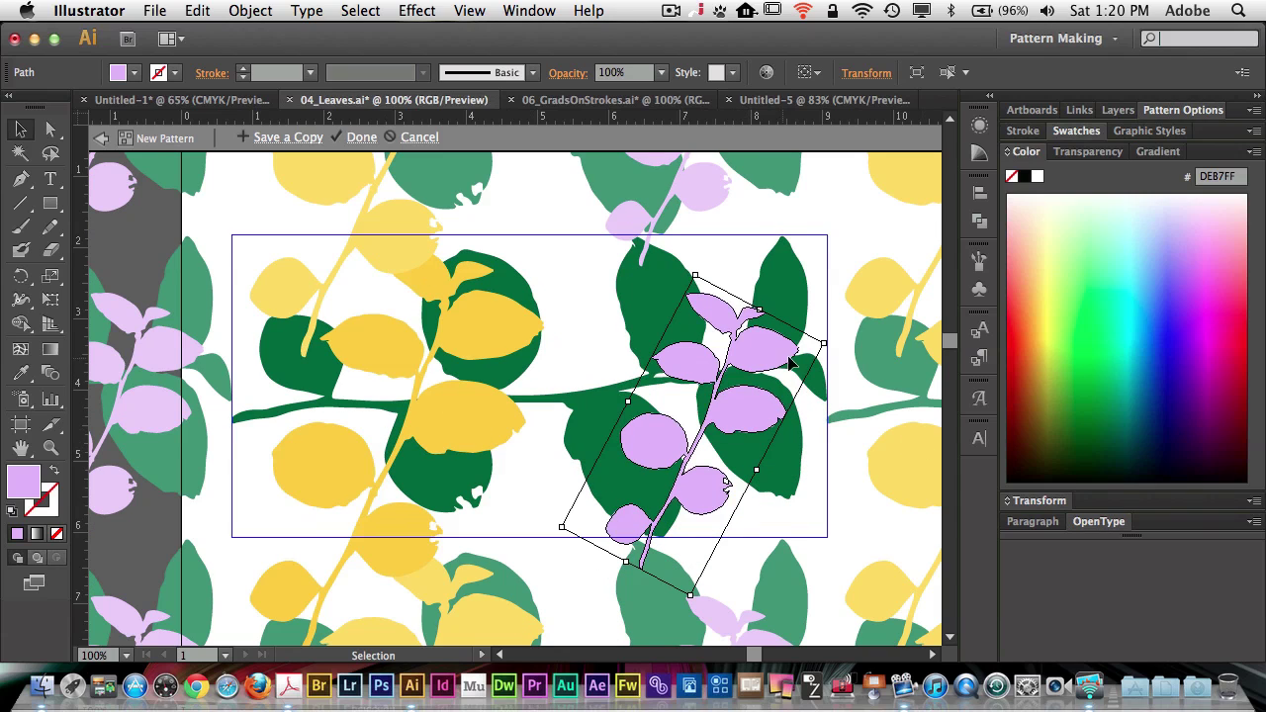
{"action": "left_click_drag", "start_coordinate": [831, 339], "coordinate": [791, 587]}
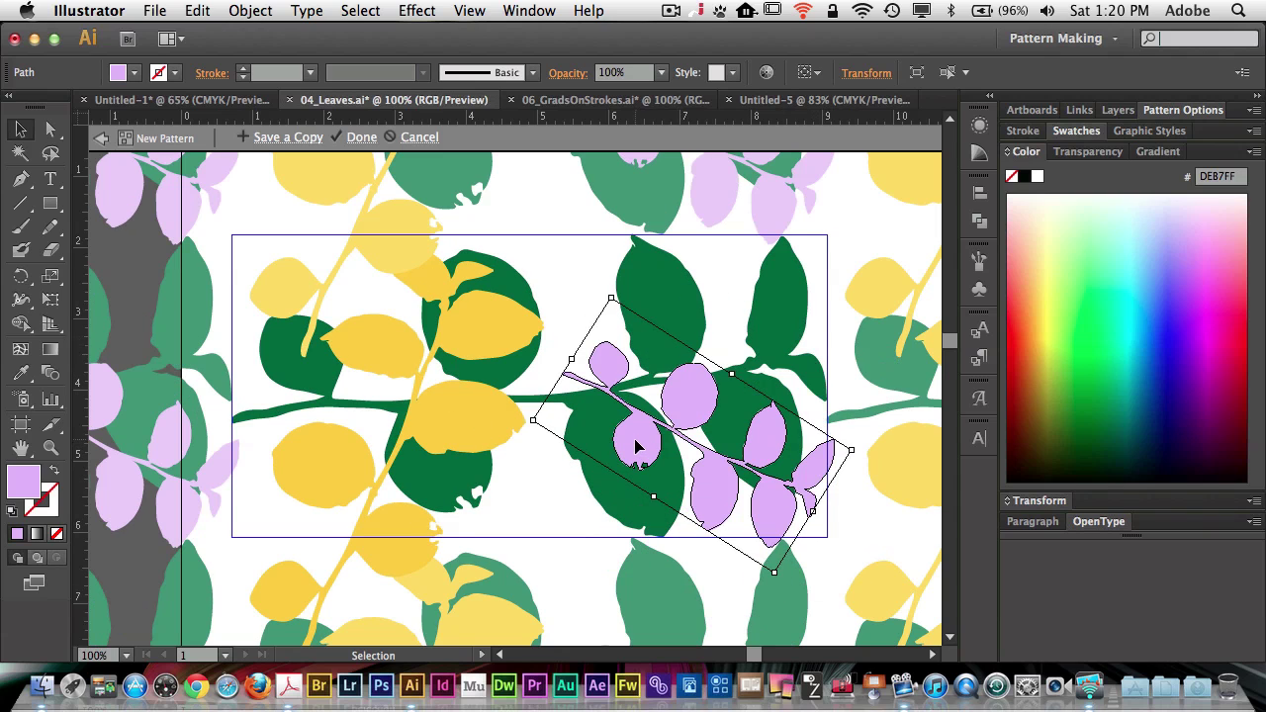
{"action": "left_click_drag", "start_coordinate": [639, 446], "coordinate": [573, 355]}
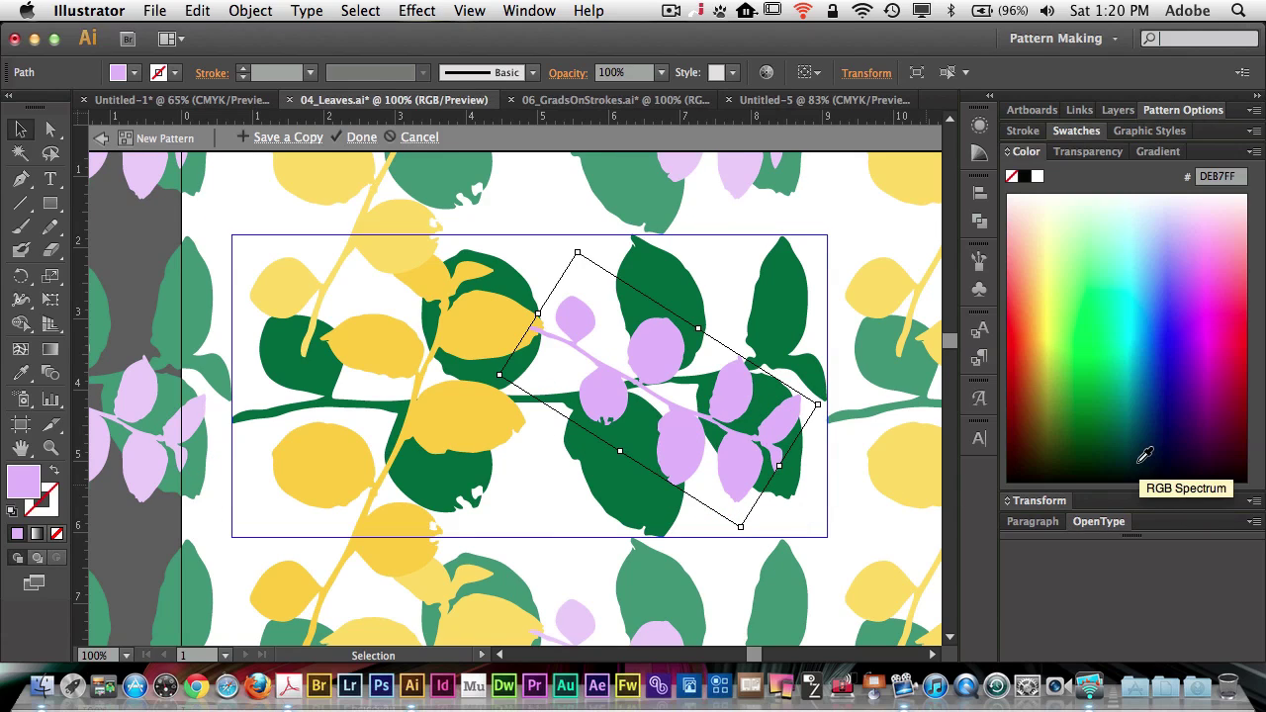
Set the lavender sprig's opacity to 50%.
{"action": "left_click", "coordinate": [566, 74]}
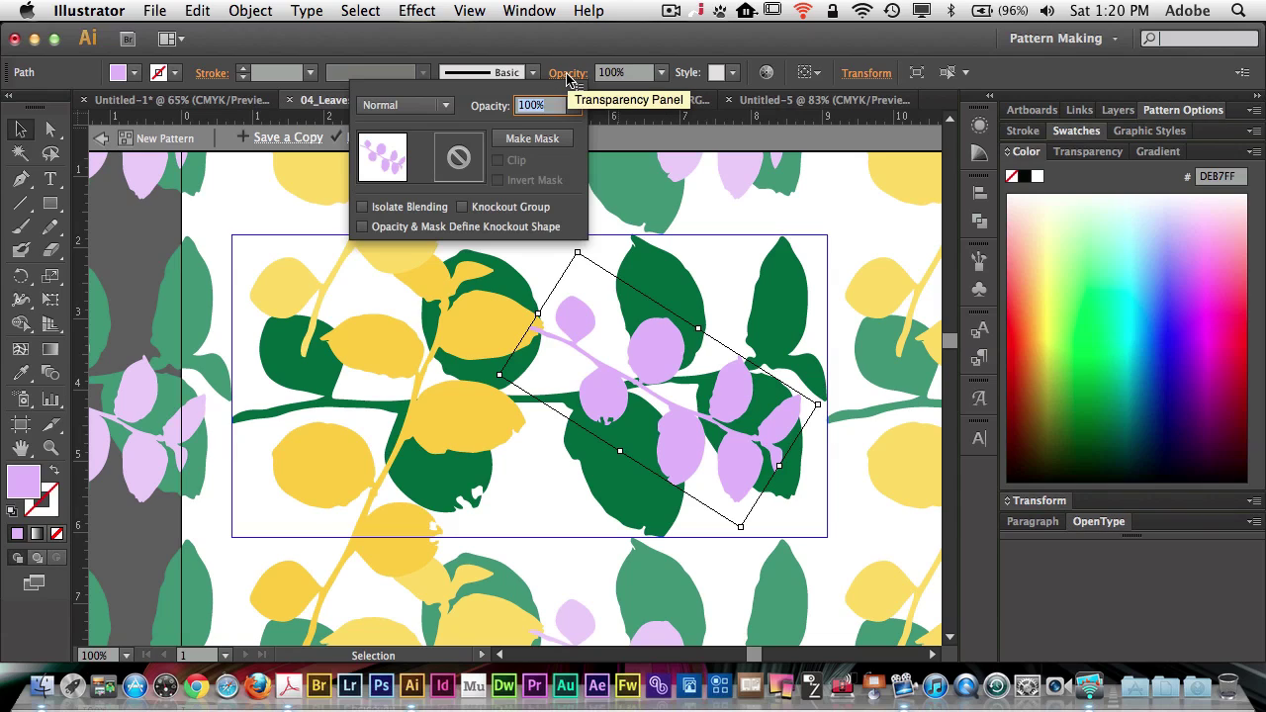
{"action": "type", "text": "50"}
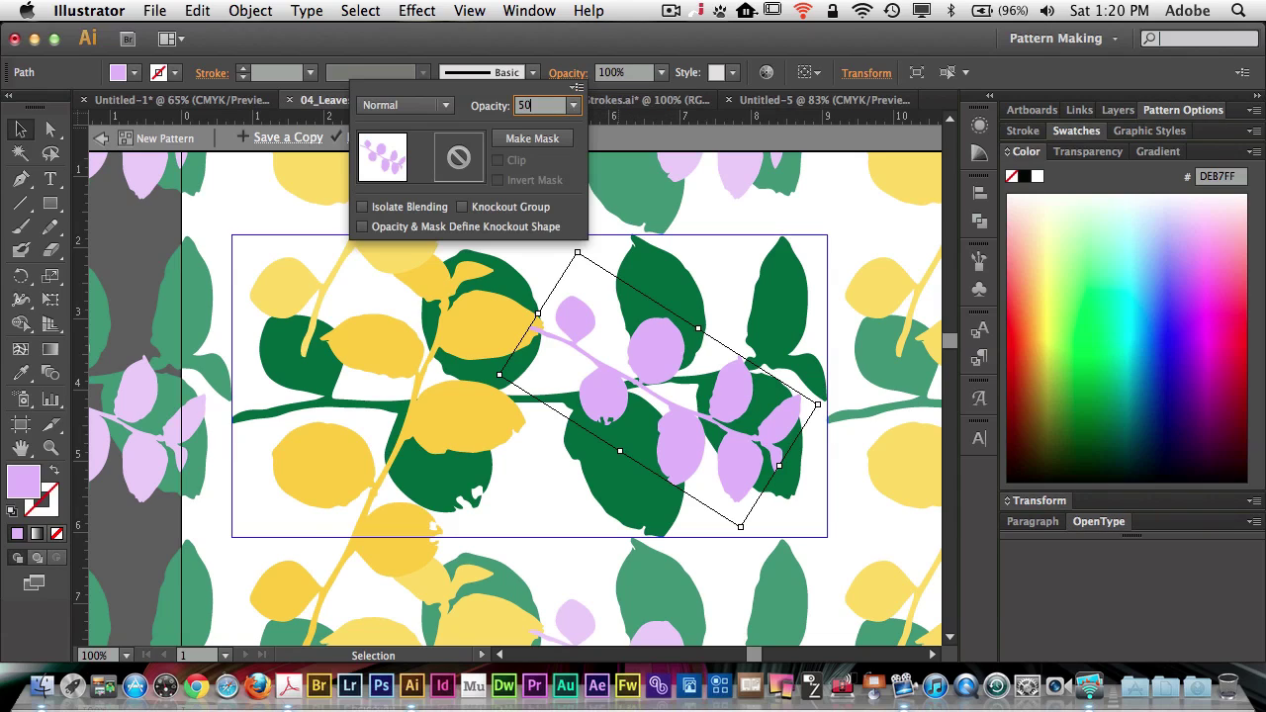
{"action": "key", "text": "Tab"}
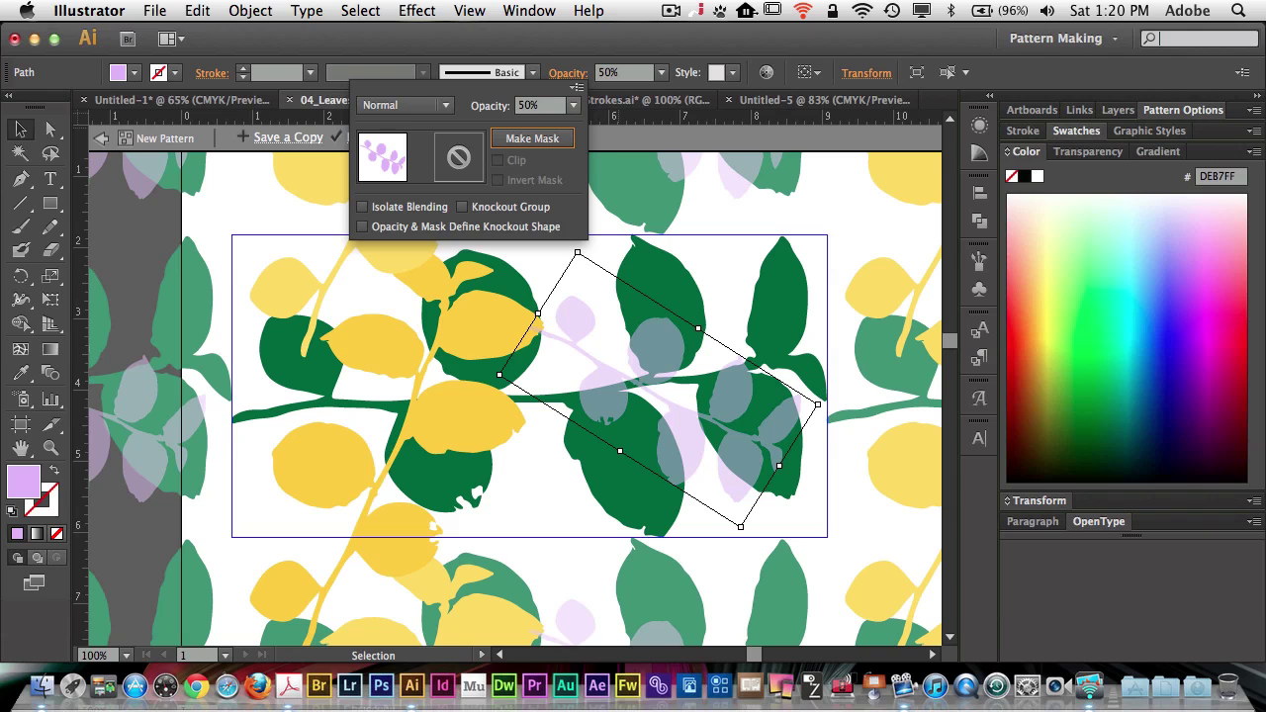
{"action": "left_click", "coordinate": [578, 73]}
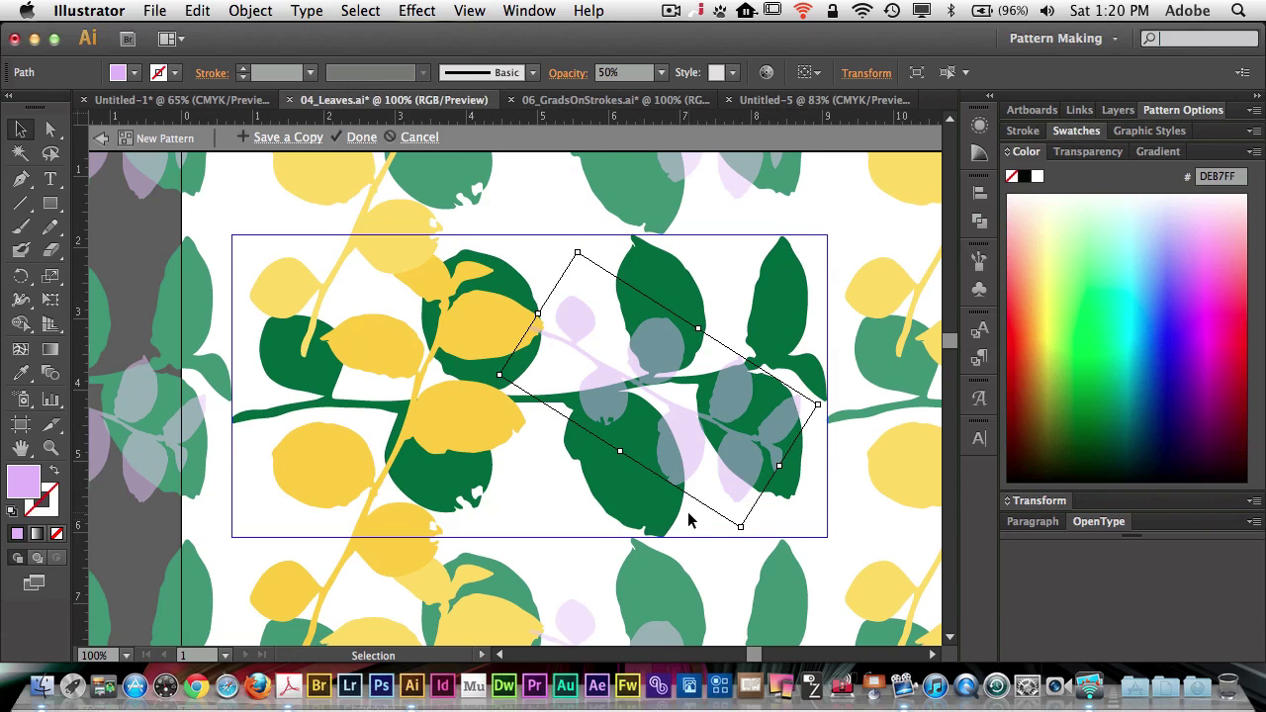
Set the yellow branch's opacity to 75%, then deselect it.
{"action": "left_click", "coordinate": [442, 428]}
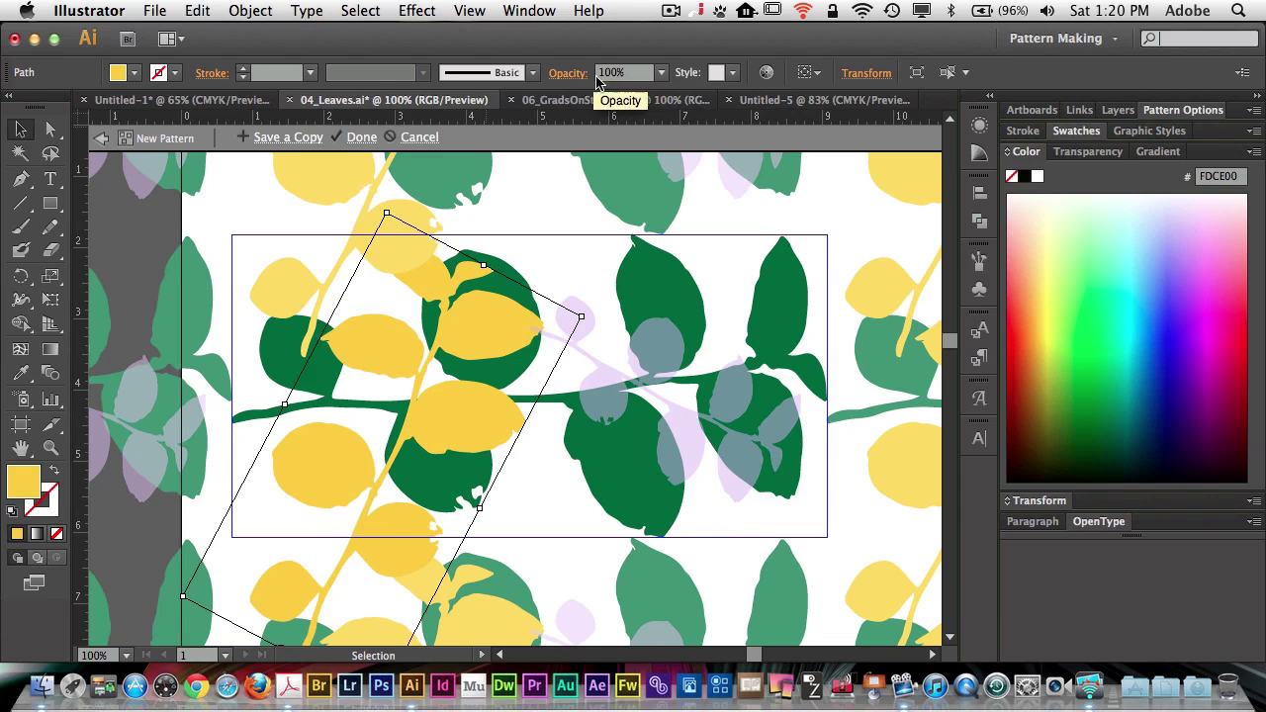
{"action": "left_click", "coordinate": [625, 73]}
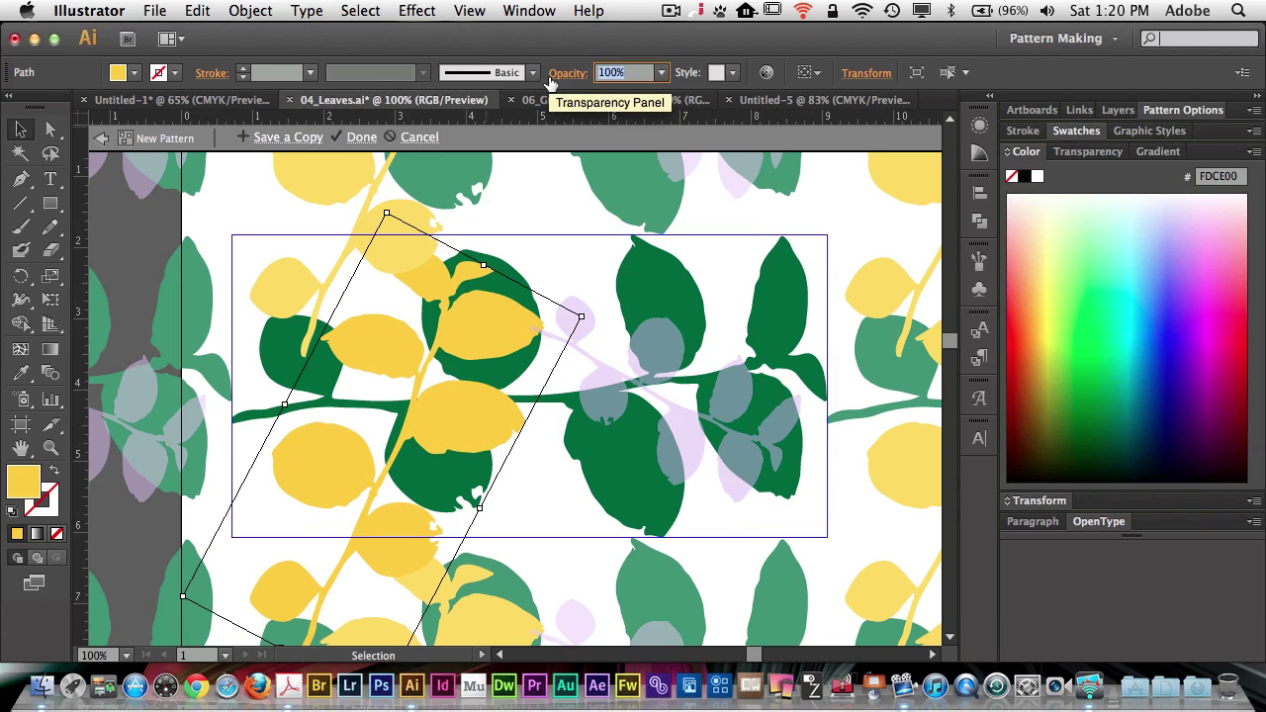
{"action": "type", "text": "75"}
{"action": "key", "text": "Return"}
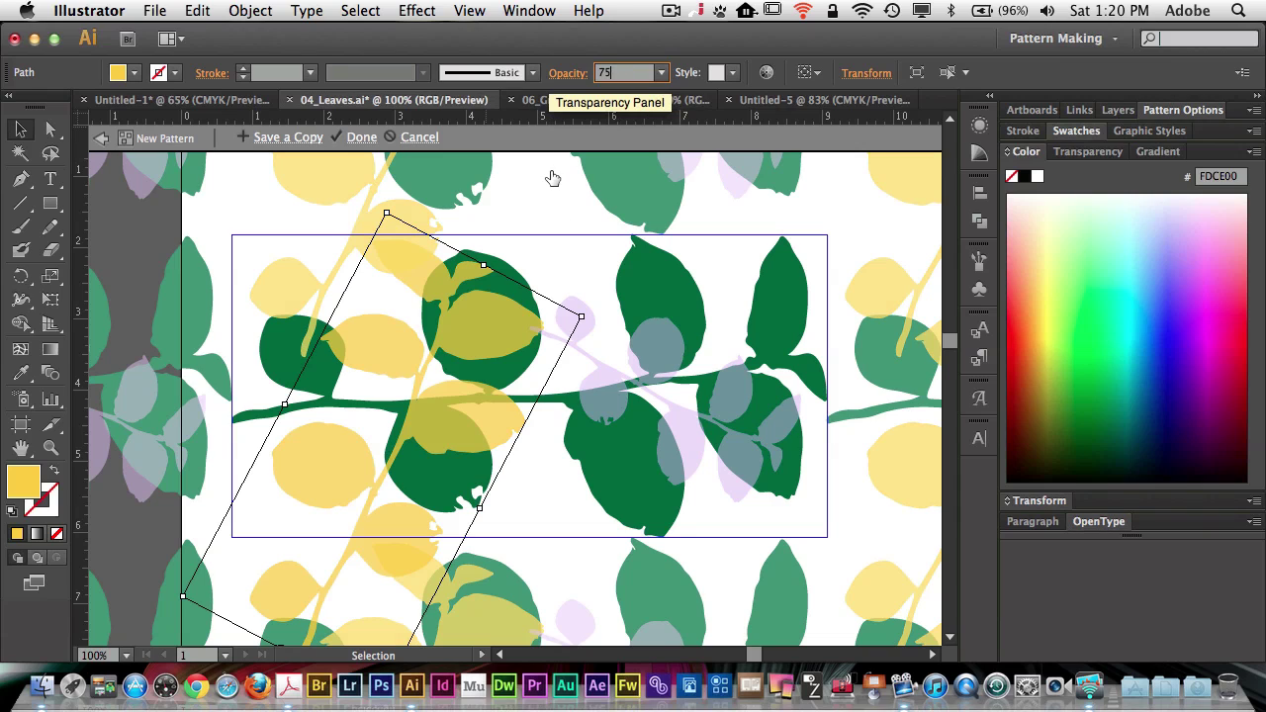
{"action": "left_click", "coordinate": [828, 306]}
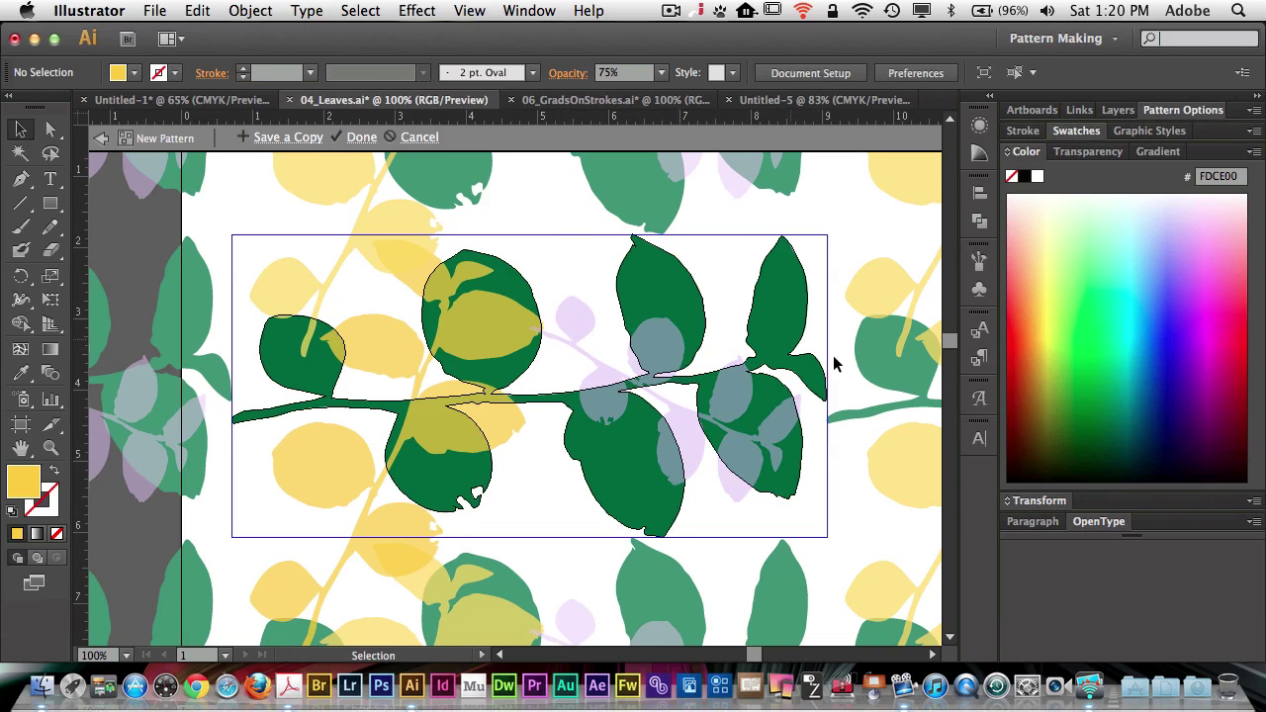
Name the pattern 'Leaves 2' in Pattern Options and finish pattern editing.
{"action": "left_click", "coordinate": [1165, 110]}
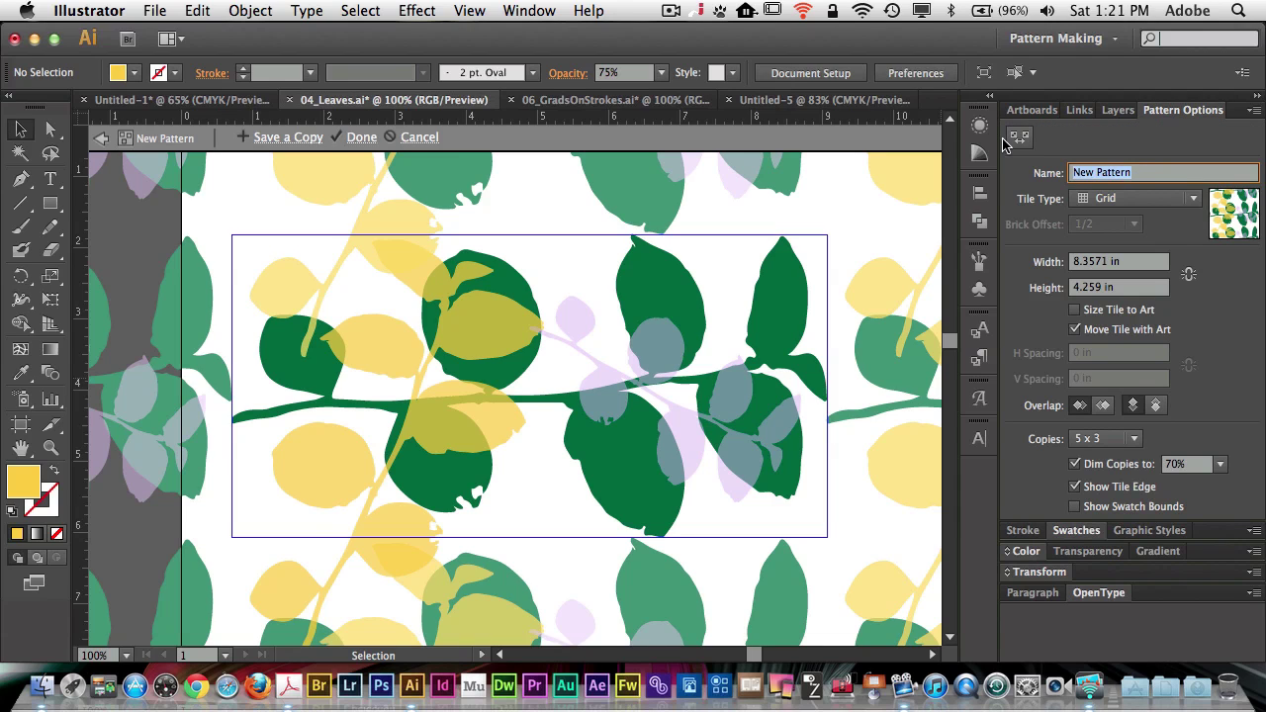
{"action": "type", "text": "Leaves 2"}
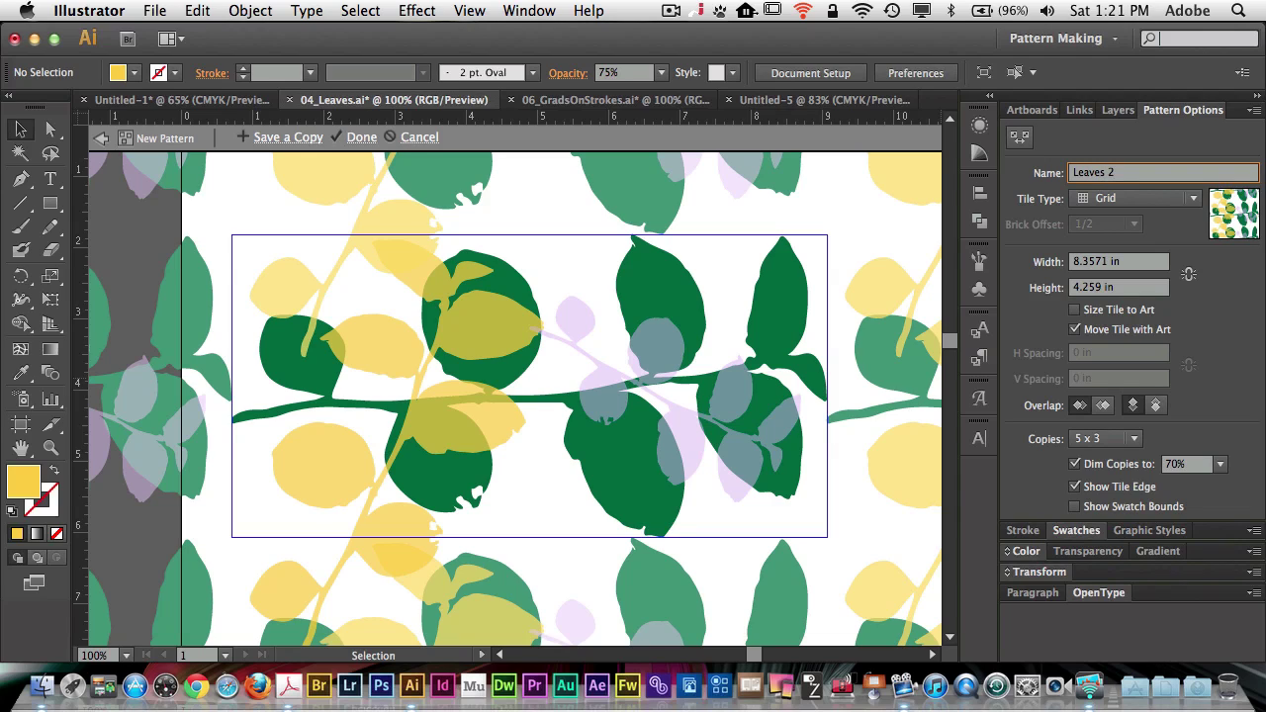
{"action": "key", "text": "Return"}
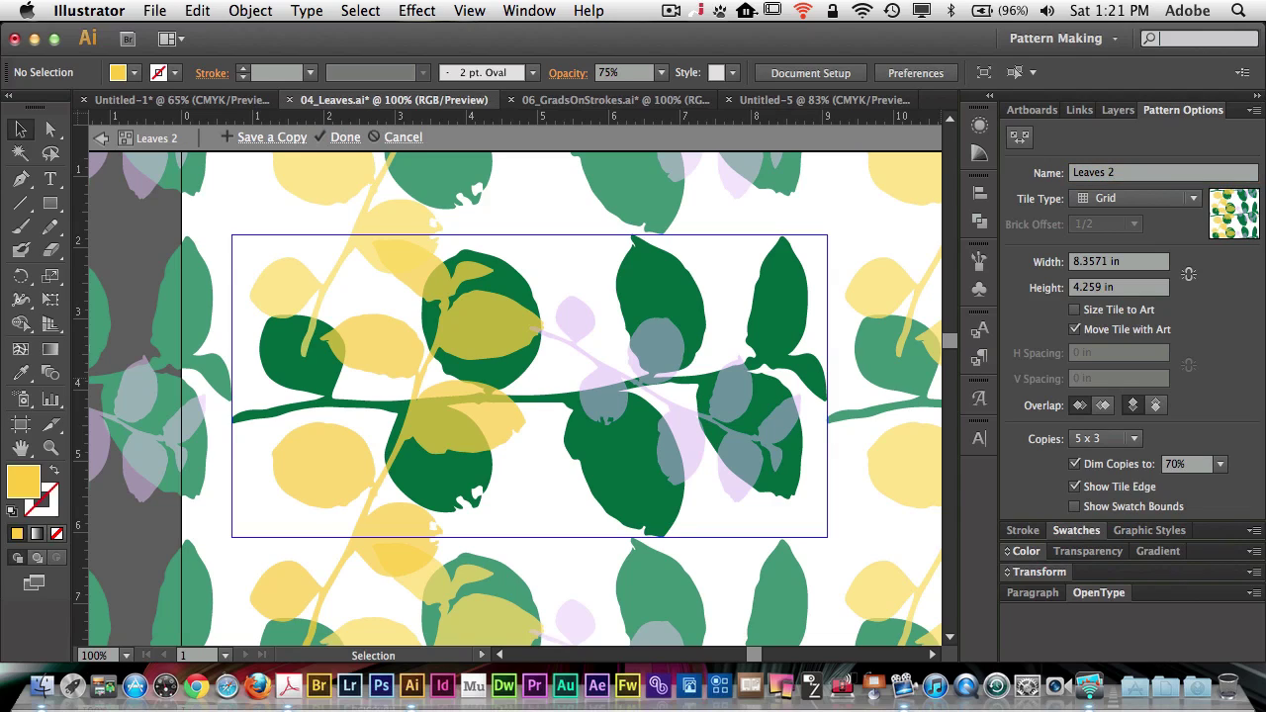
{"action": "left_click", "coordinate": [344, 138]}
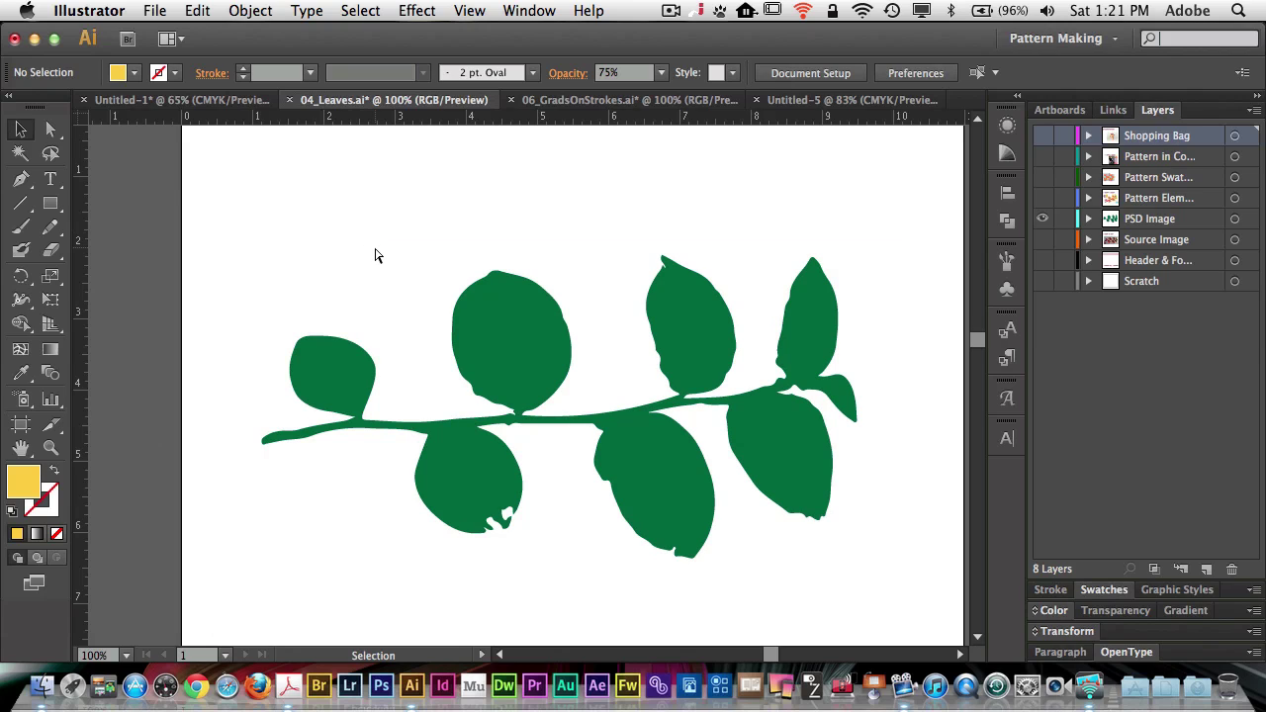
Delete the green leaf branch group from the artboard.
{"action": "key", "text": "super+a"}
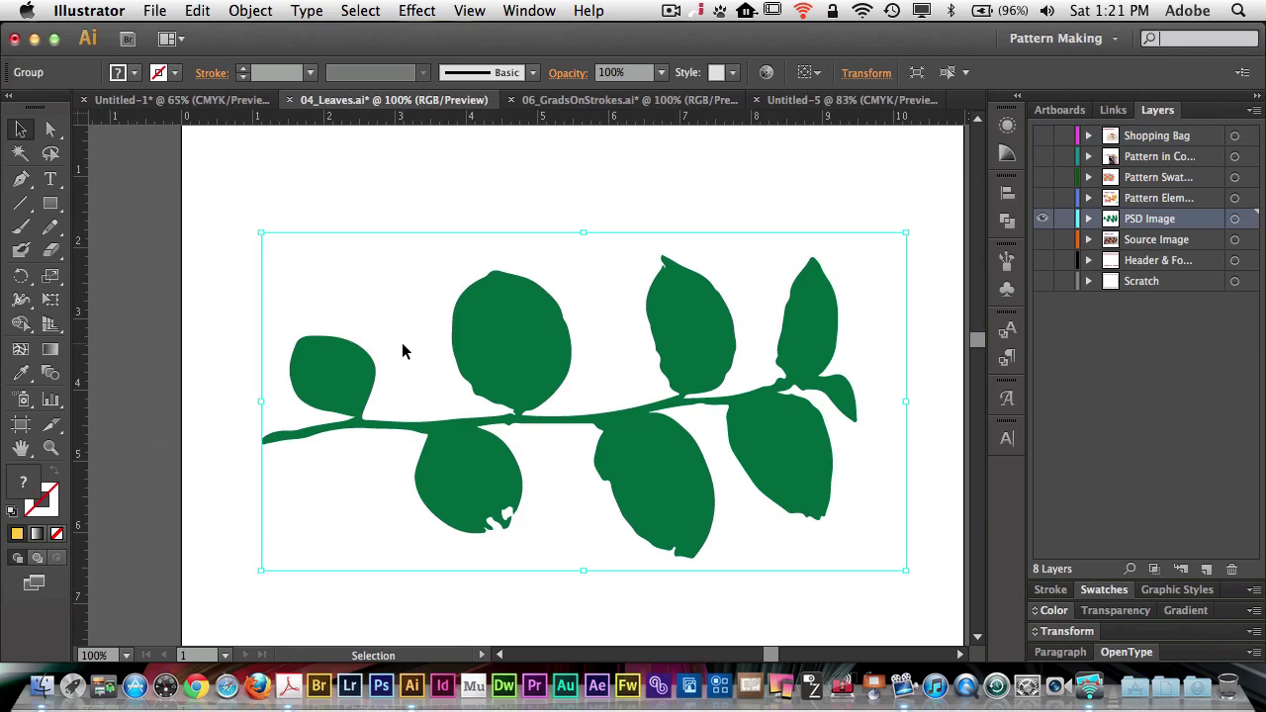
{"action": "left_click", "coordinate": [403, 350]}
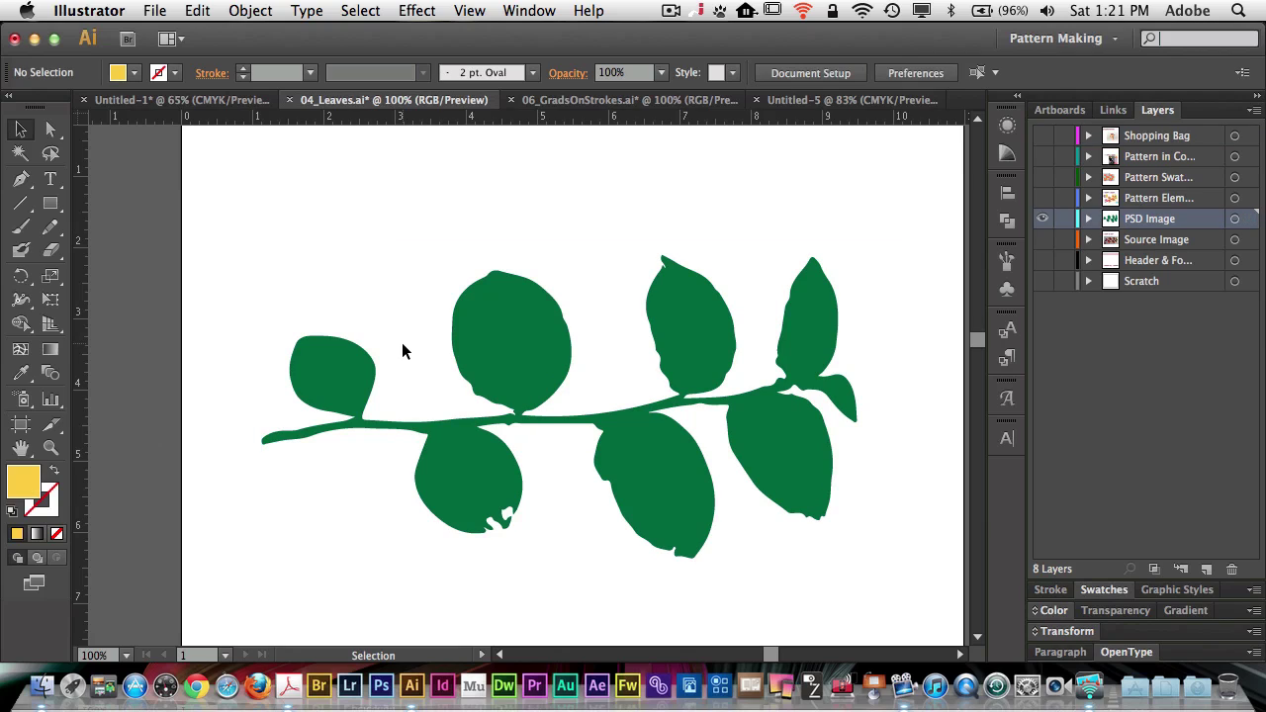
{"action": "left_click", "coordinate": [491, 353]}
{"action": "key", "text": "Delete"}
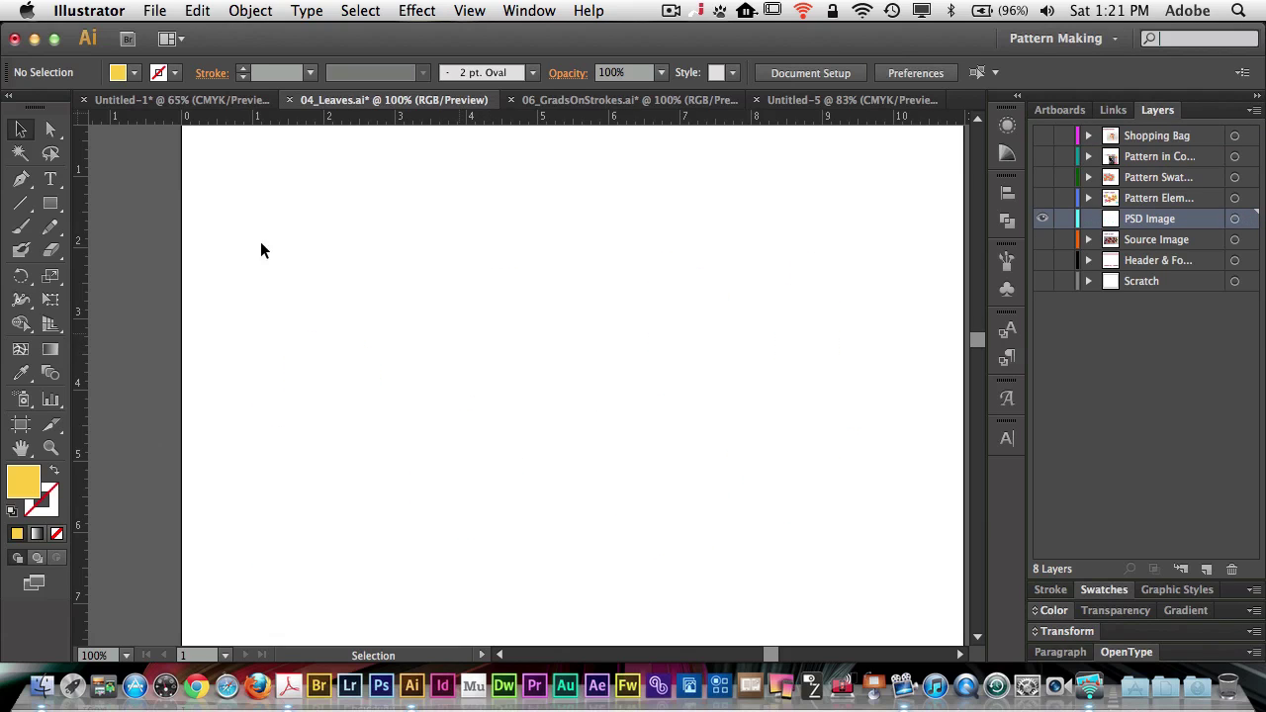
Draw a large rectangle across the artboard and fill it with the Leaves 2 pattern swatch.
{"action": "left_click", "coordinate": [50, 203]}
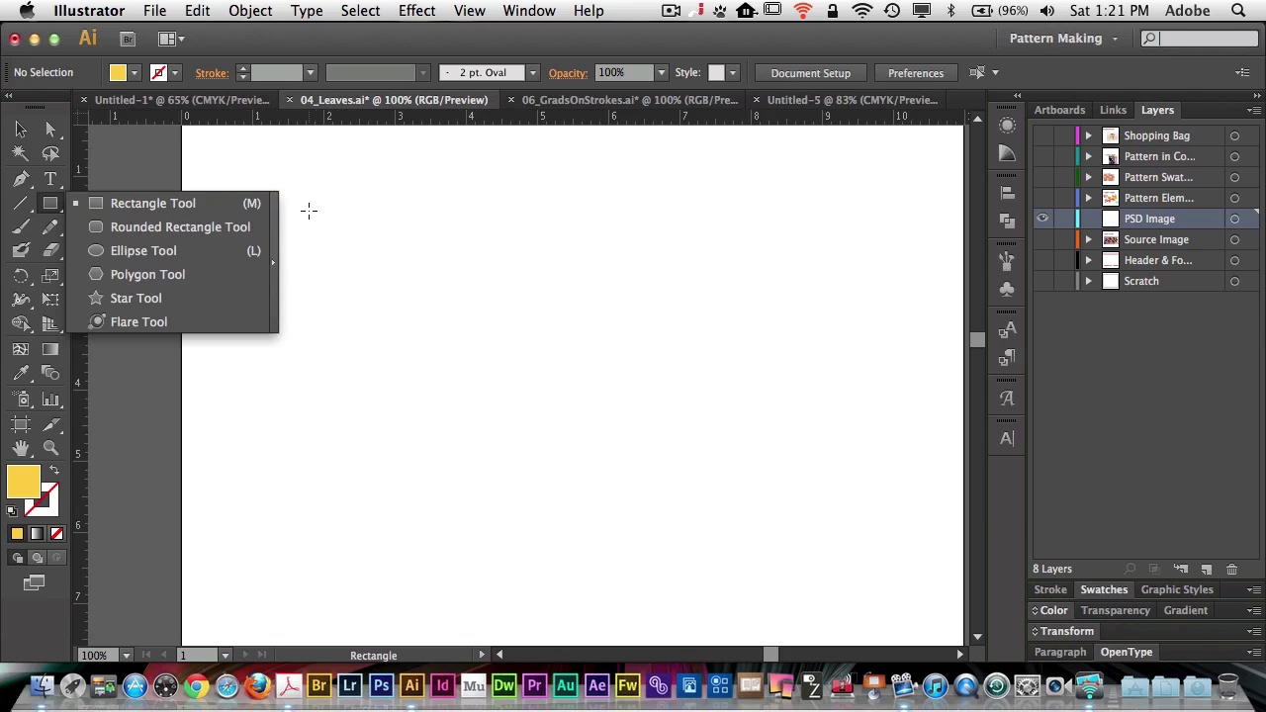
{"action": "left_click_drag", "start_coordinate": [344, 182], "coordinate": [828, 603]}
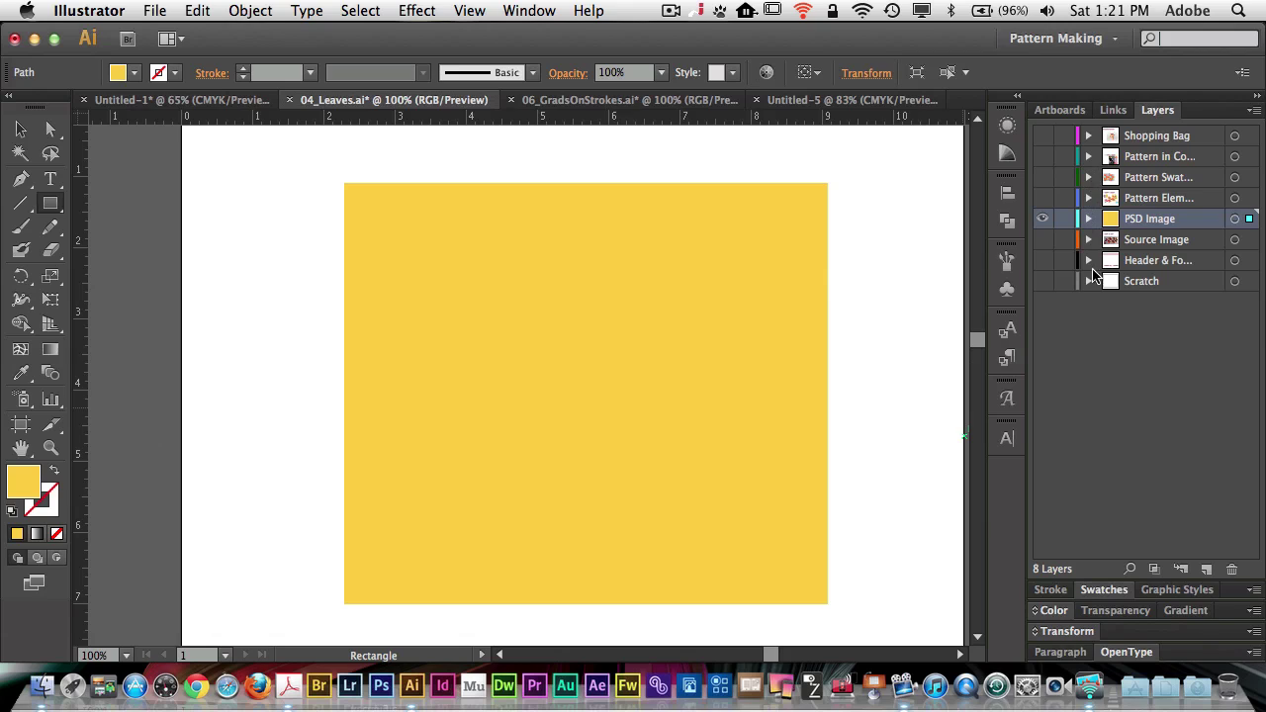
{"action": "left_click", "coordinate": [1112, 592]}
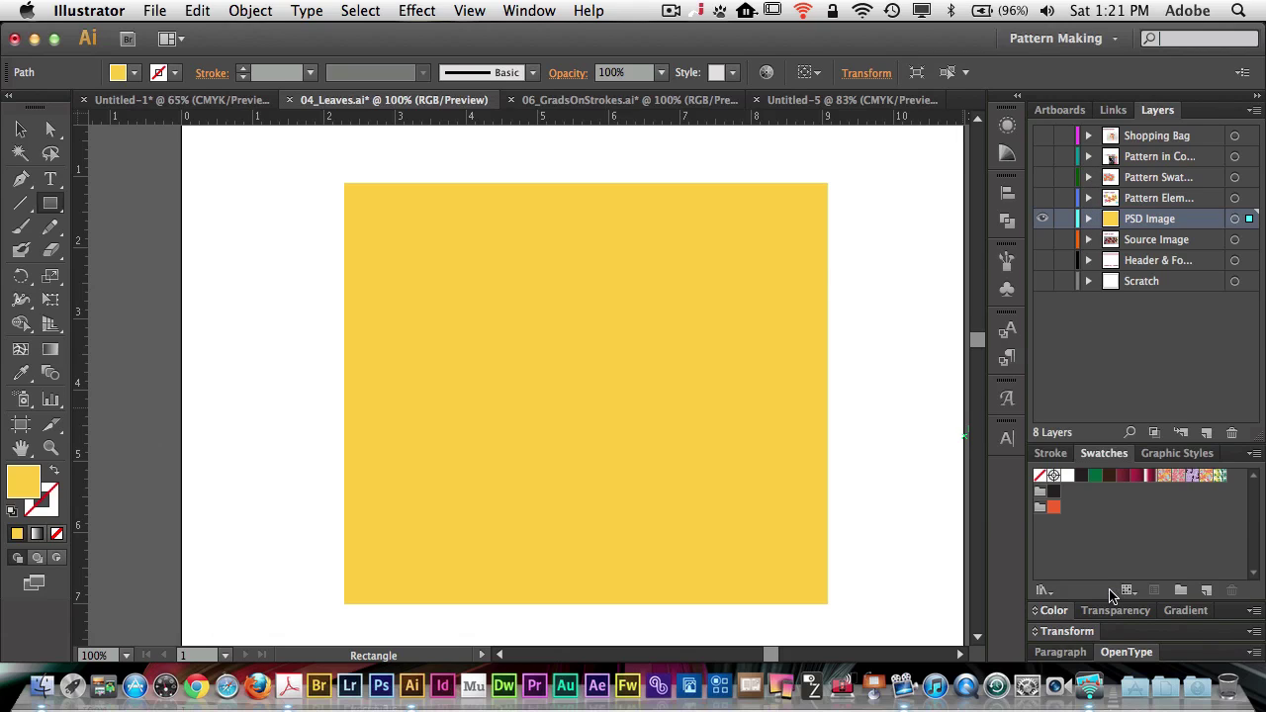
{"action": "left_click", "coordinate": [1220, 477]}
{"action": "key", "text": "super+shift+a"}
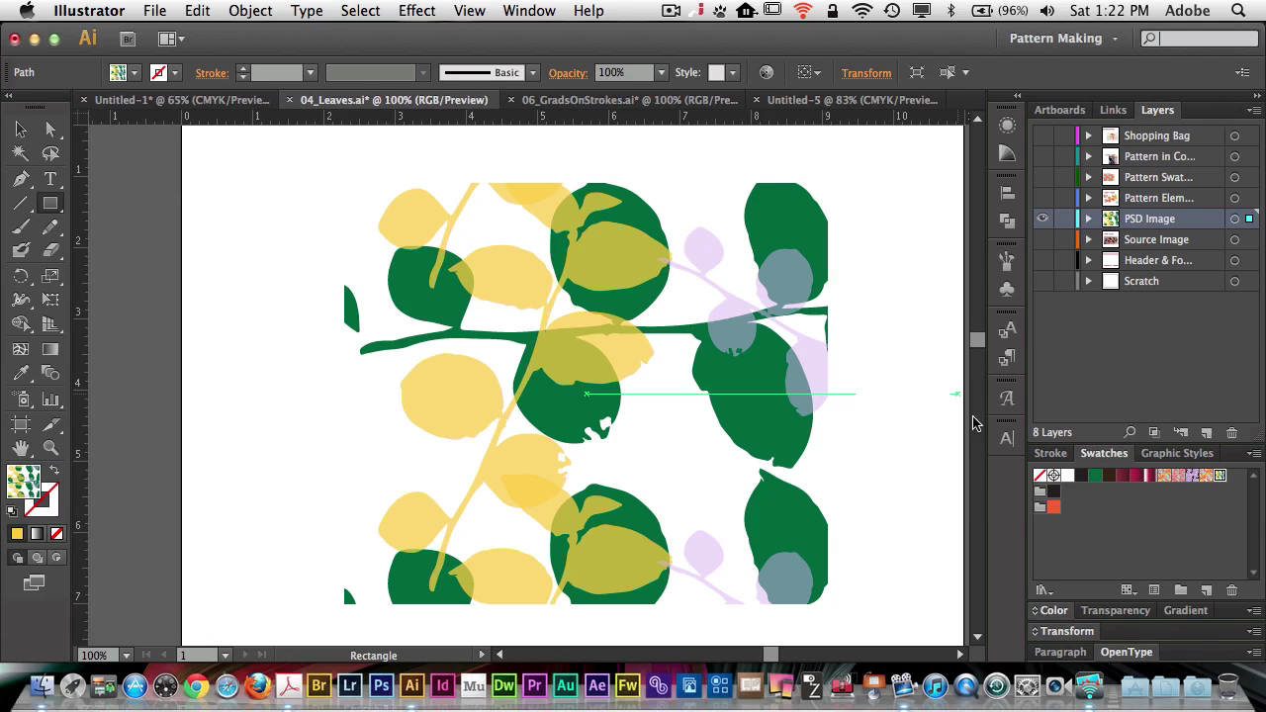
In 06_GradsOnStrokes.ai, make the Original layer visible to show the outline loops.
{"action": "left_click", "coordinate": [605, 101]}
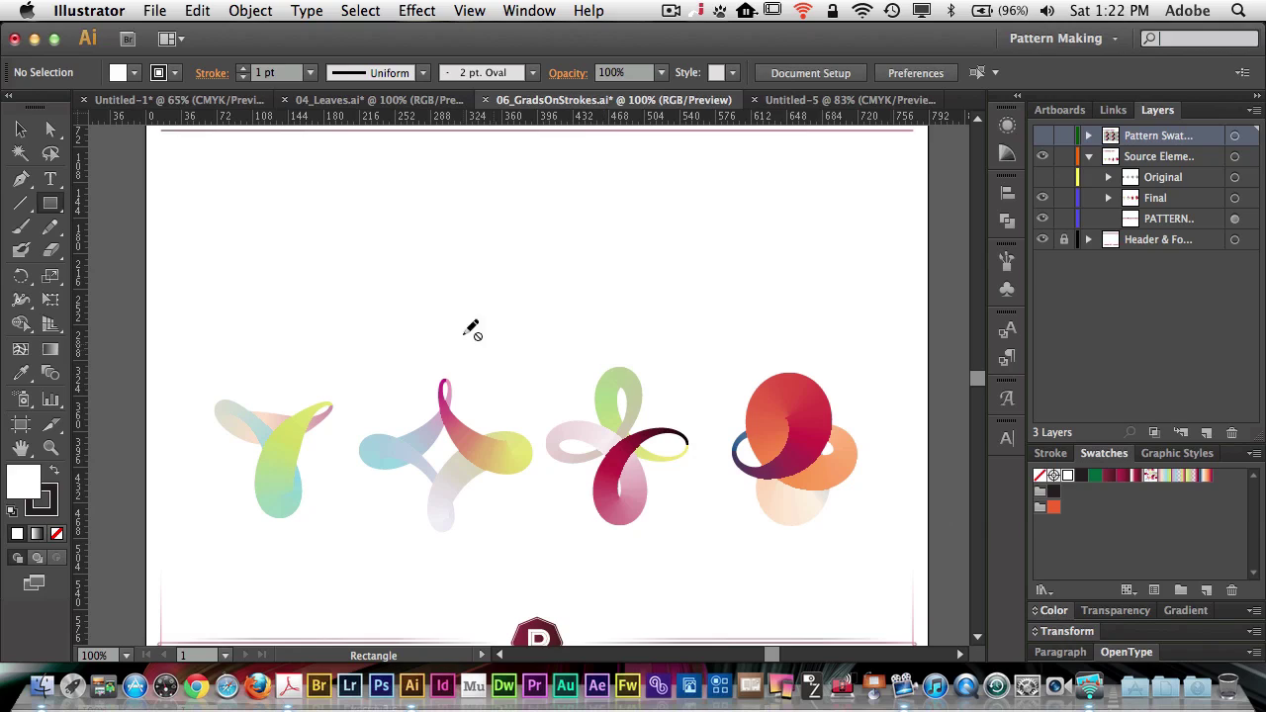
{"action": "left_click", "coordinate": [18, 132]}
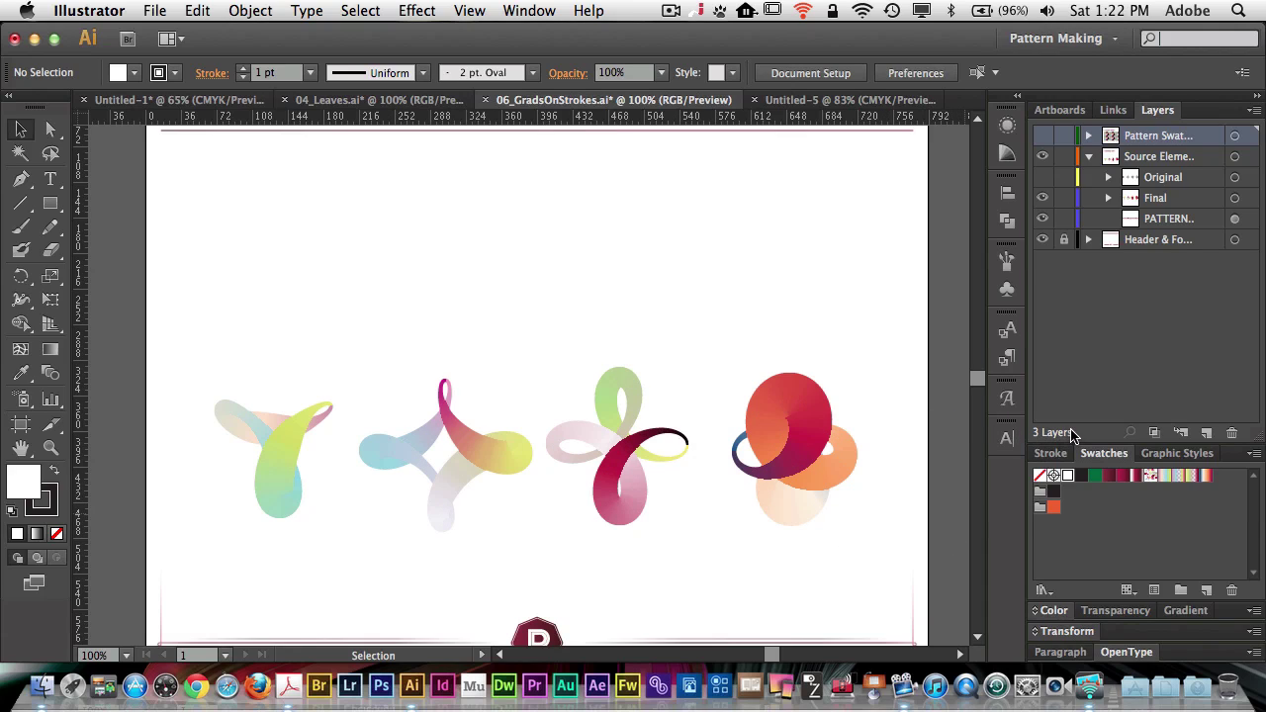
{"action": "left_click", "coordinate": [1043, 177]}
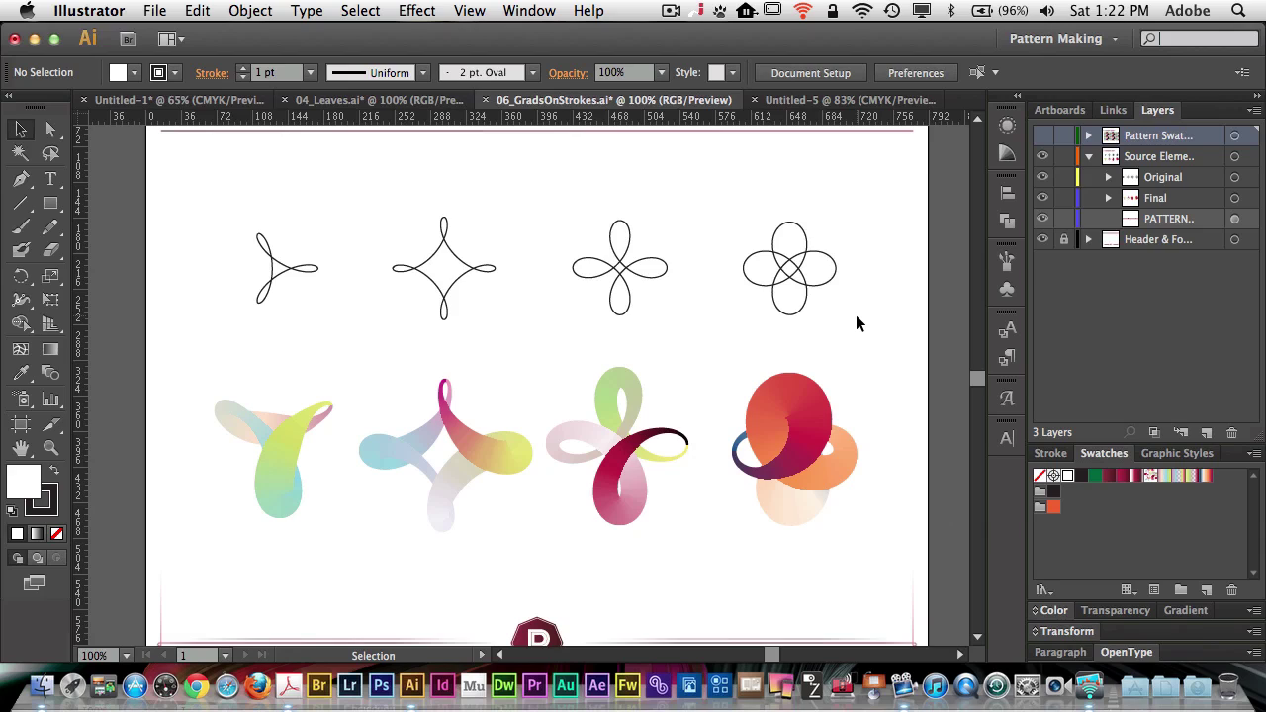
In Untitled-5, draw a spiral on the left of the artboard with the Spiral Tool.
{"action": "left_click", "coordinate": [791, 102]}
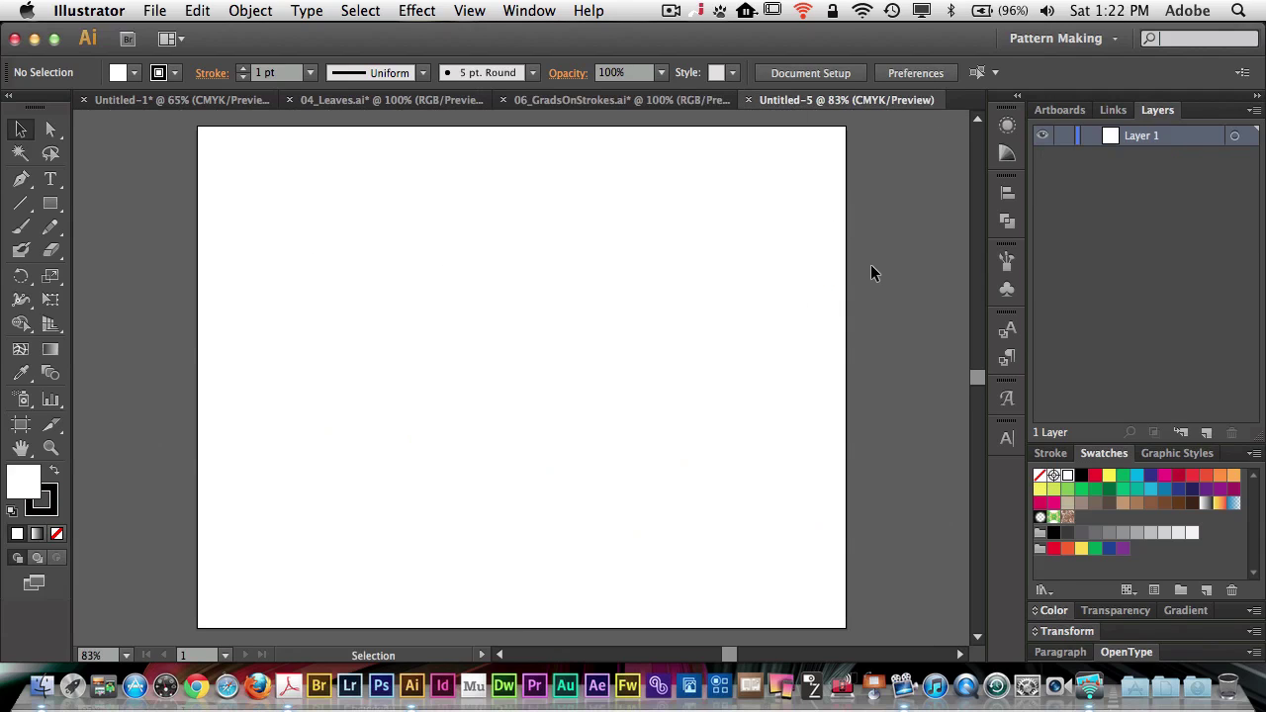
{"action": "left_click", "coordinate": [24, 208]}
{"action": "left_click_drag", "start_coordinate": [24, 211], "coordinate": [90, 260]}
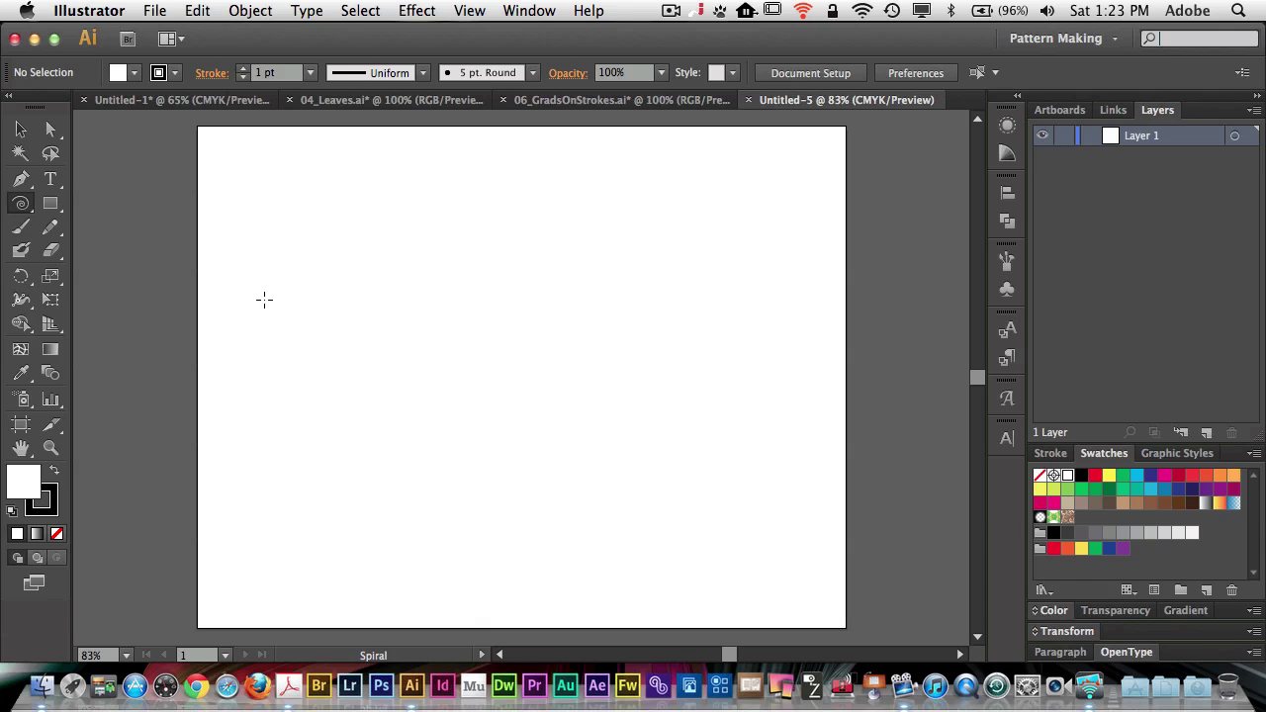
{"action": "left_click_drag", "start_coordinate": [329, 307], "coordinate": [418, 186]}
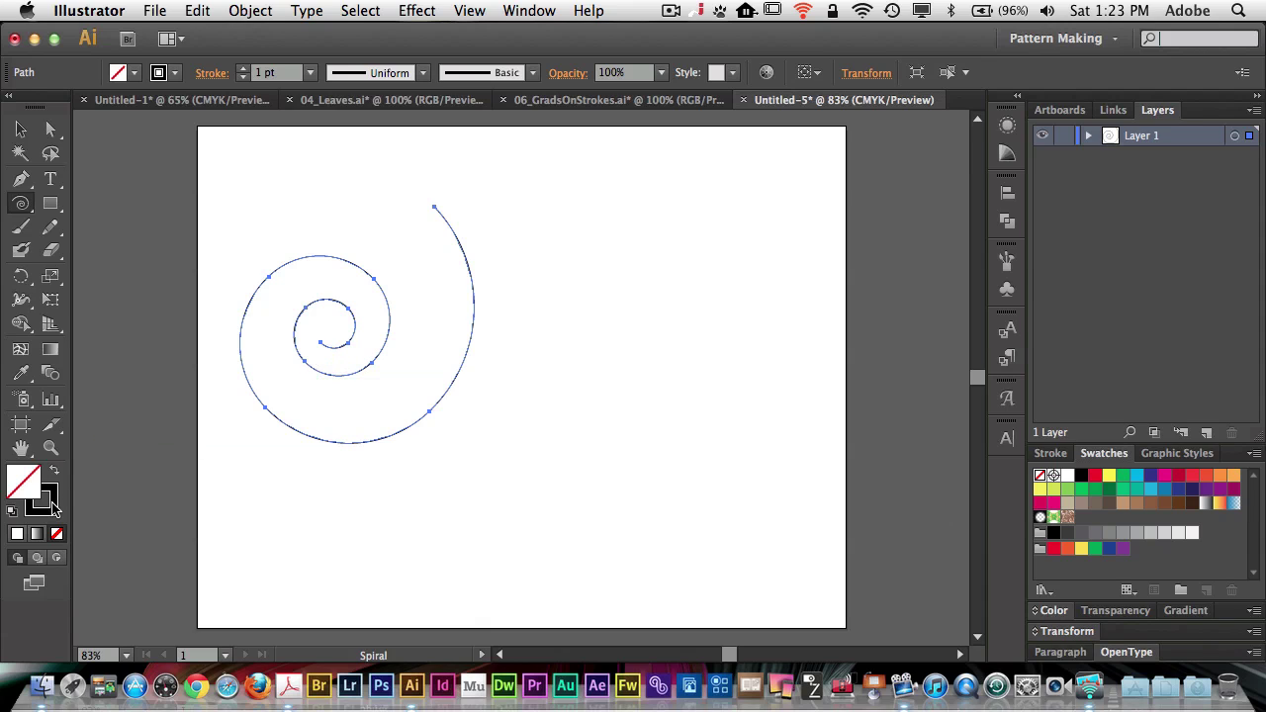
Give the spiral a 20 pt stroke weight.
{"action": "left_click", "coordinate": [47, 502]}
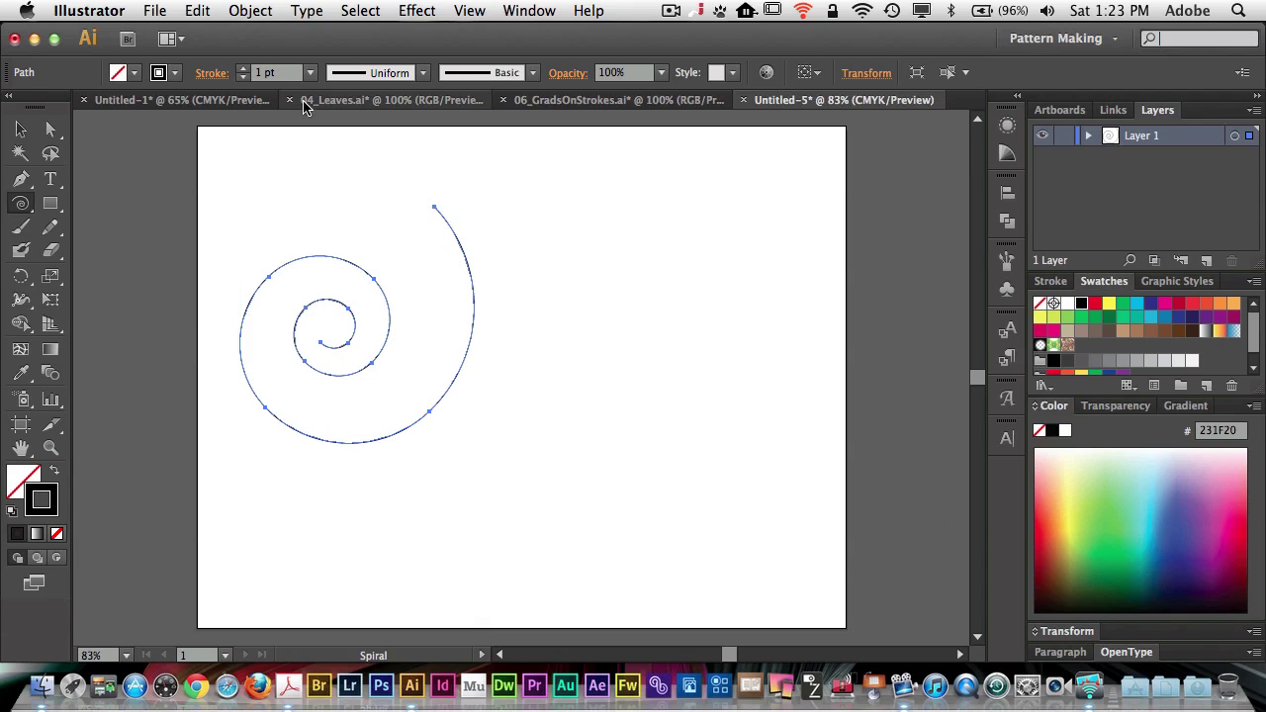
{"action": "left_click", "coordinate": [309, 72]}
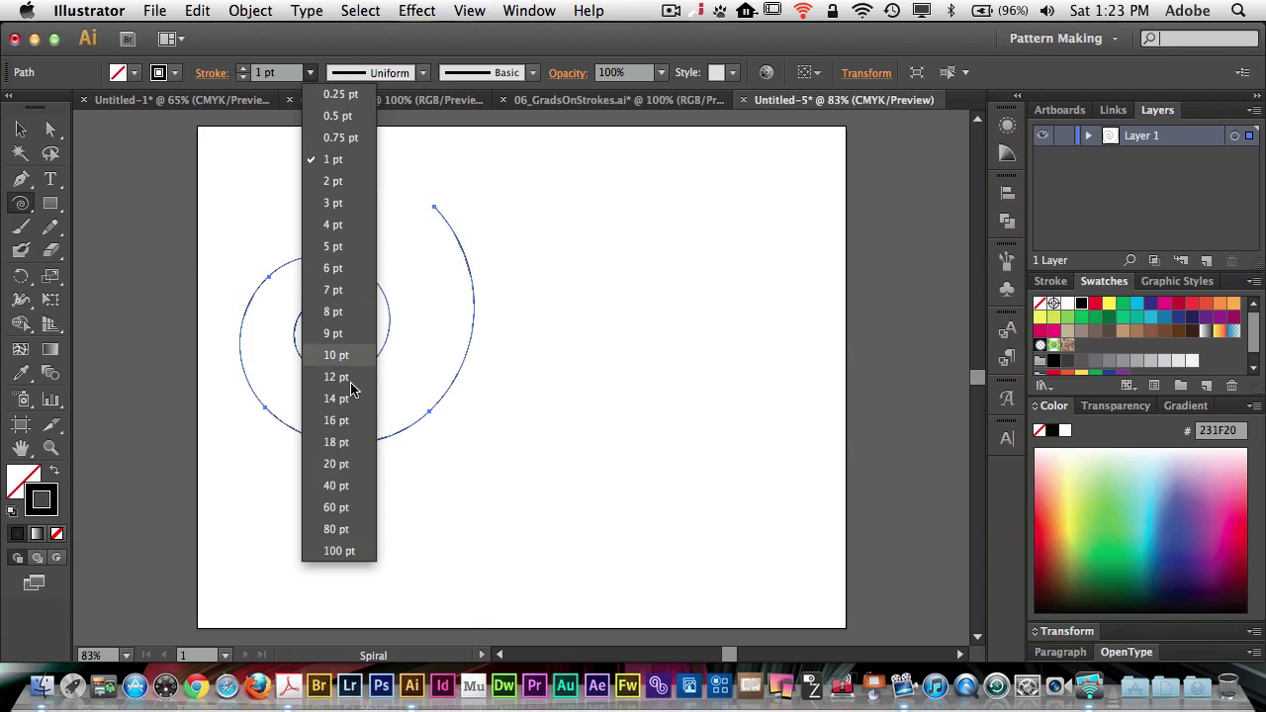
{"action": "left_click", "coordinate": [337, 464]}
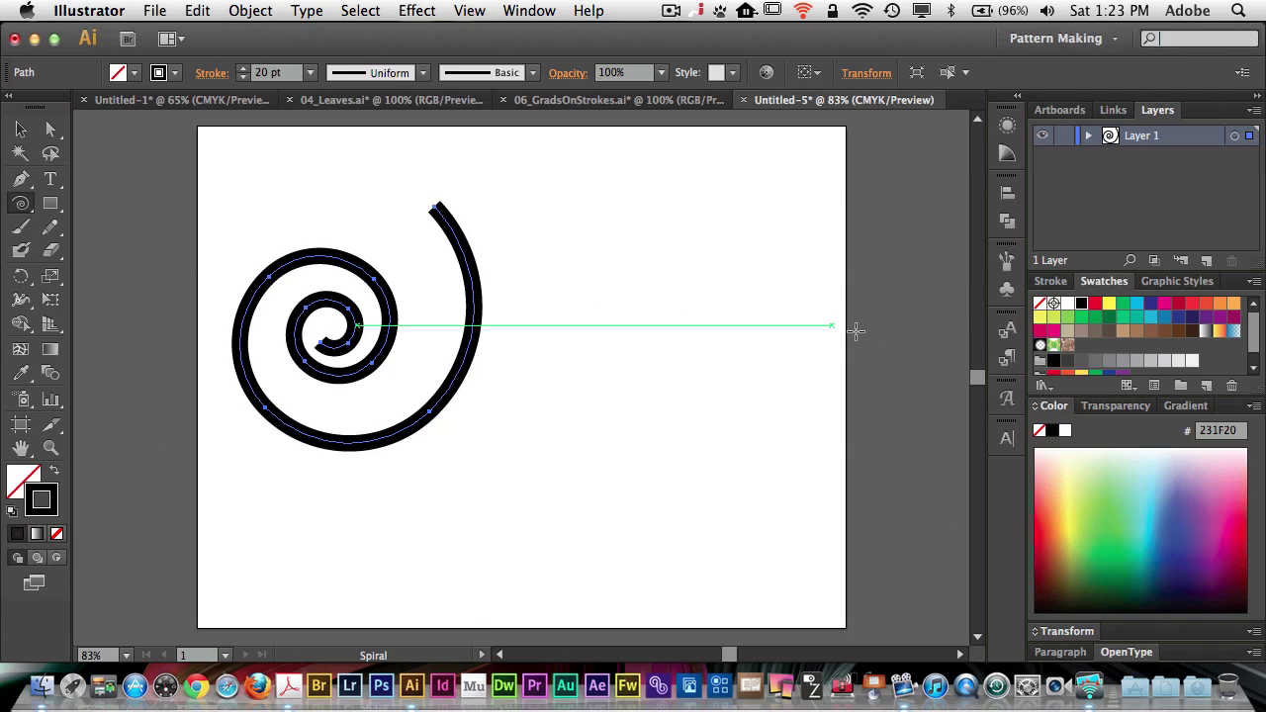
Apply a white-to-black linear gradient to the spiral's stroke.
{"action": "left_click", "coordinate": [1177, 406]}
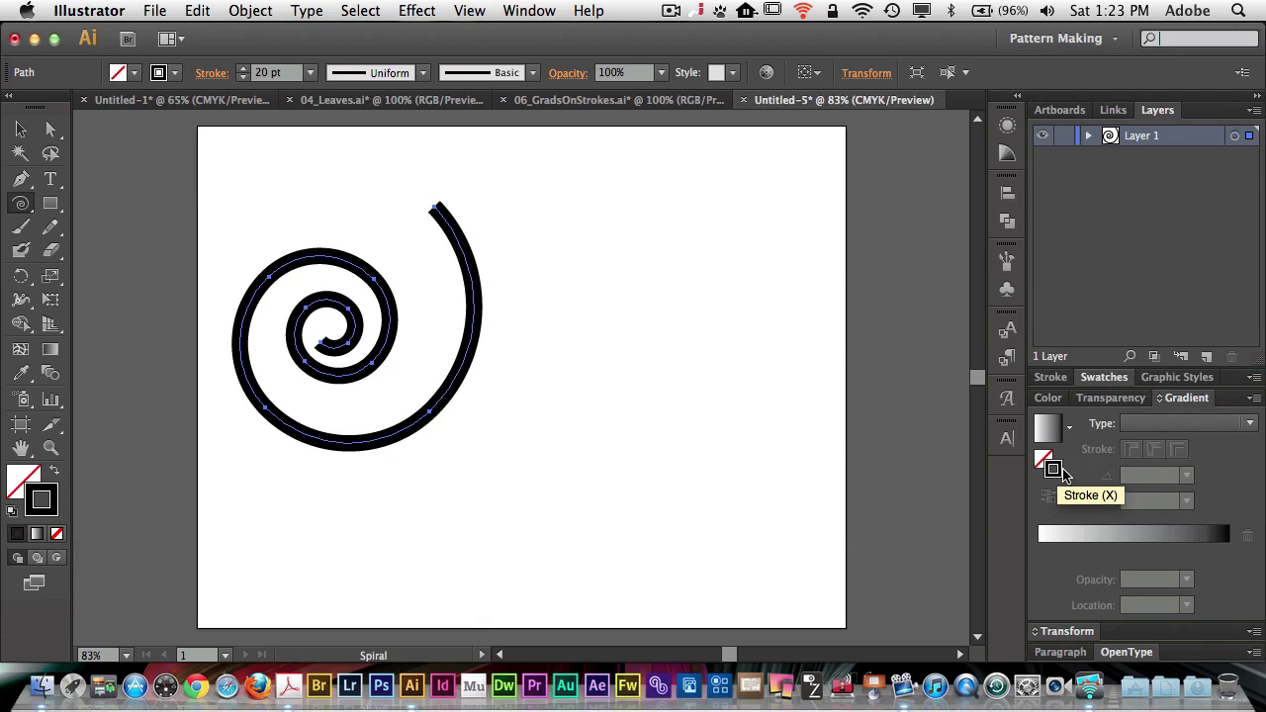
{"action": "left_click", "coordinate": [1136, 429]}
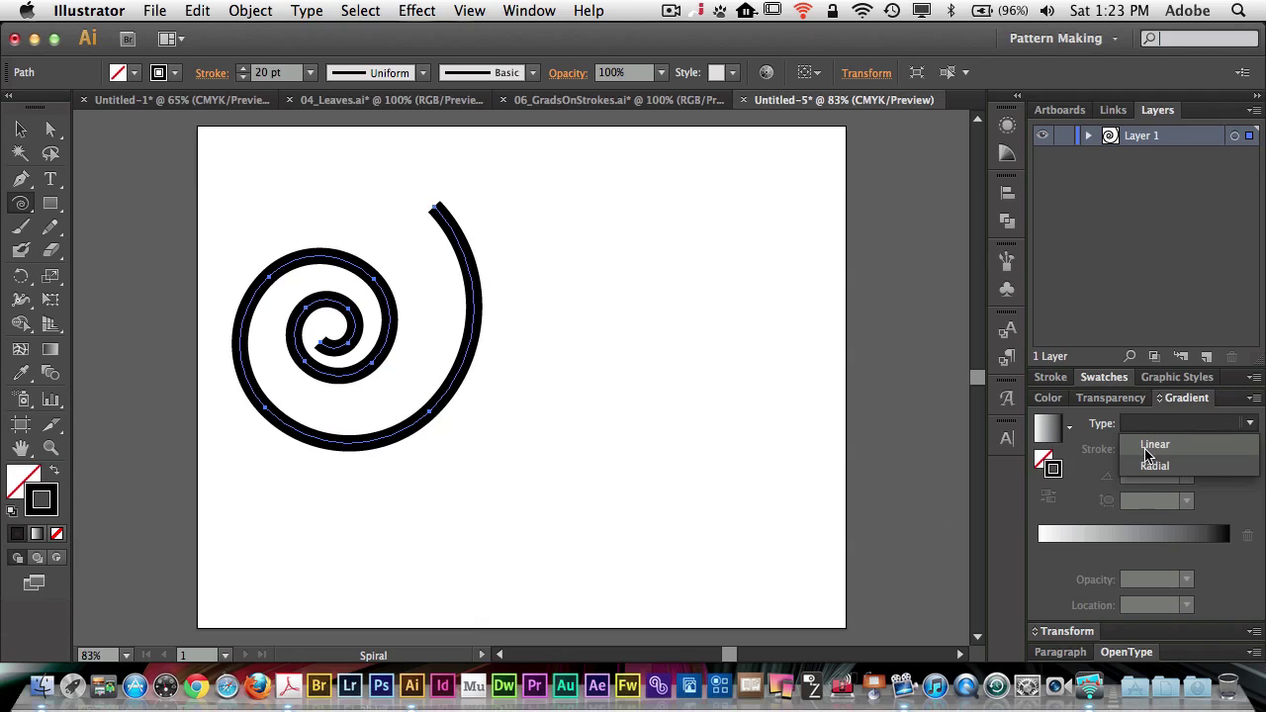
{"action": "left_click", "coordinate": [1149, 451]}
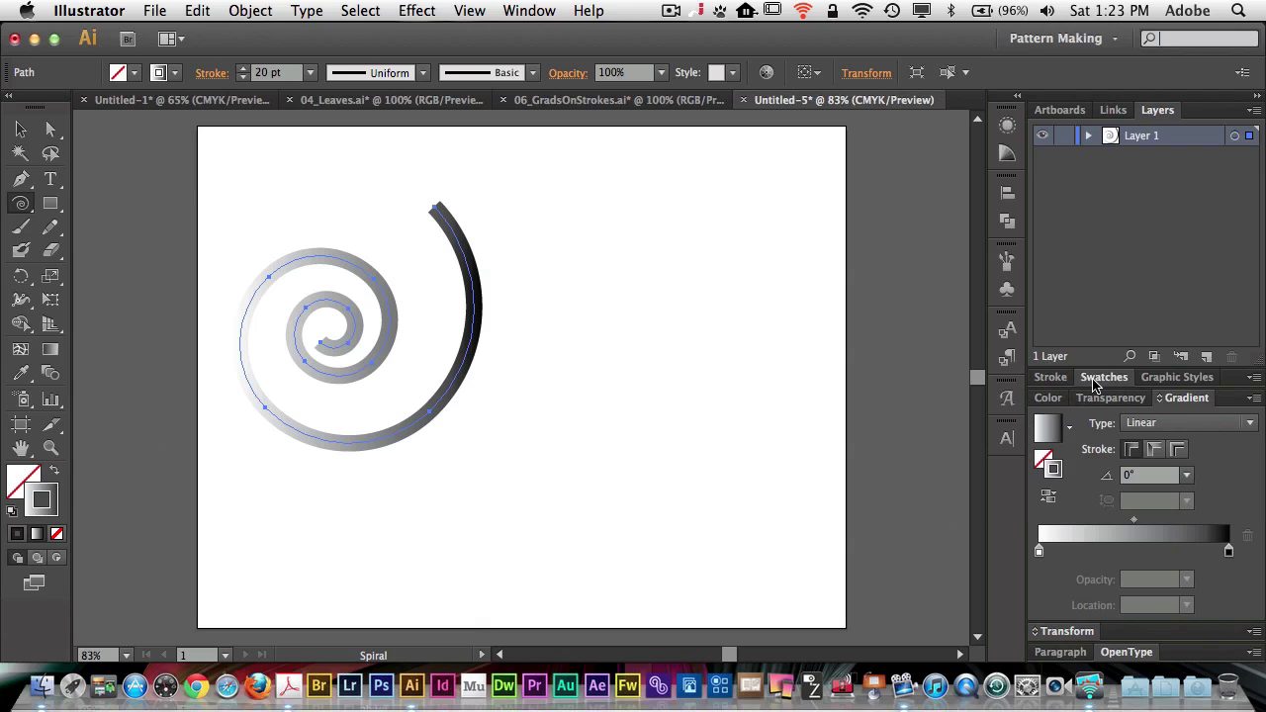
{"action": "left_click", "coordinate": [1096, 381]}
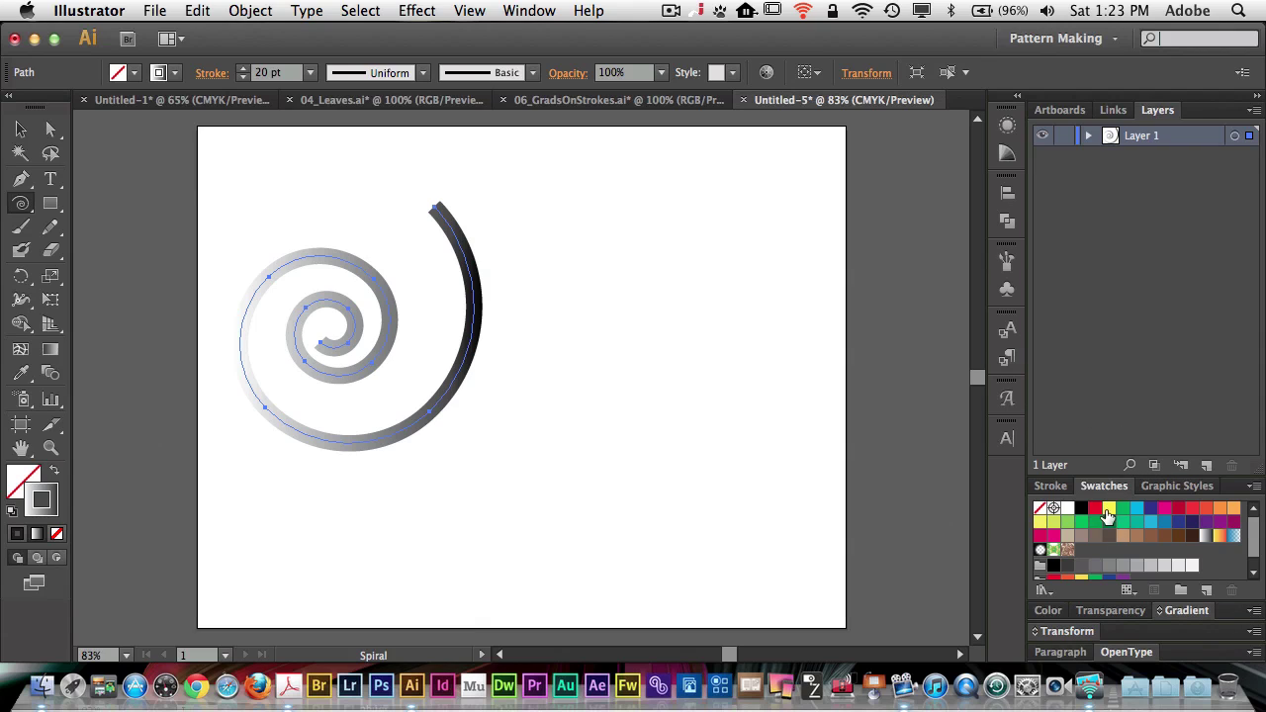
{"action": "left_click", "coordinate": [1180, 610]}
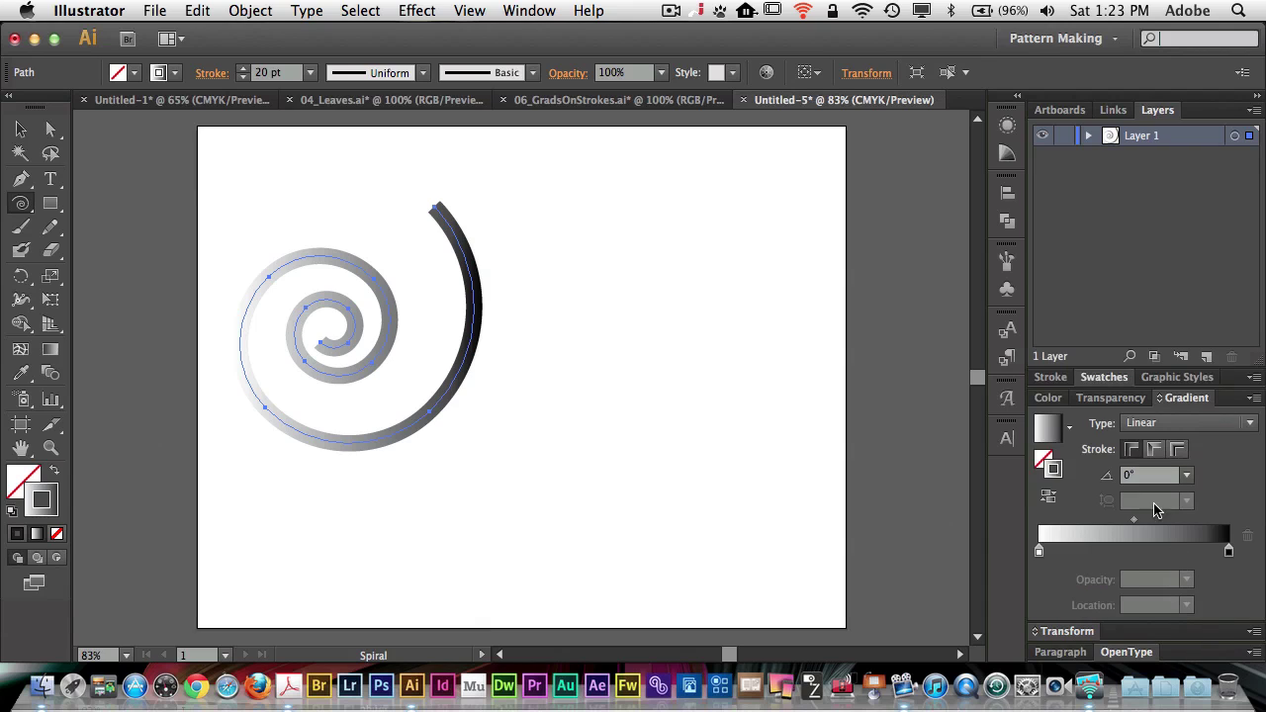
{"action": "left_click", "coordinate": [1108, 378]}
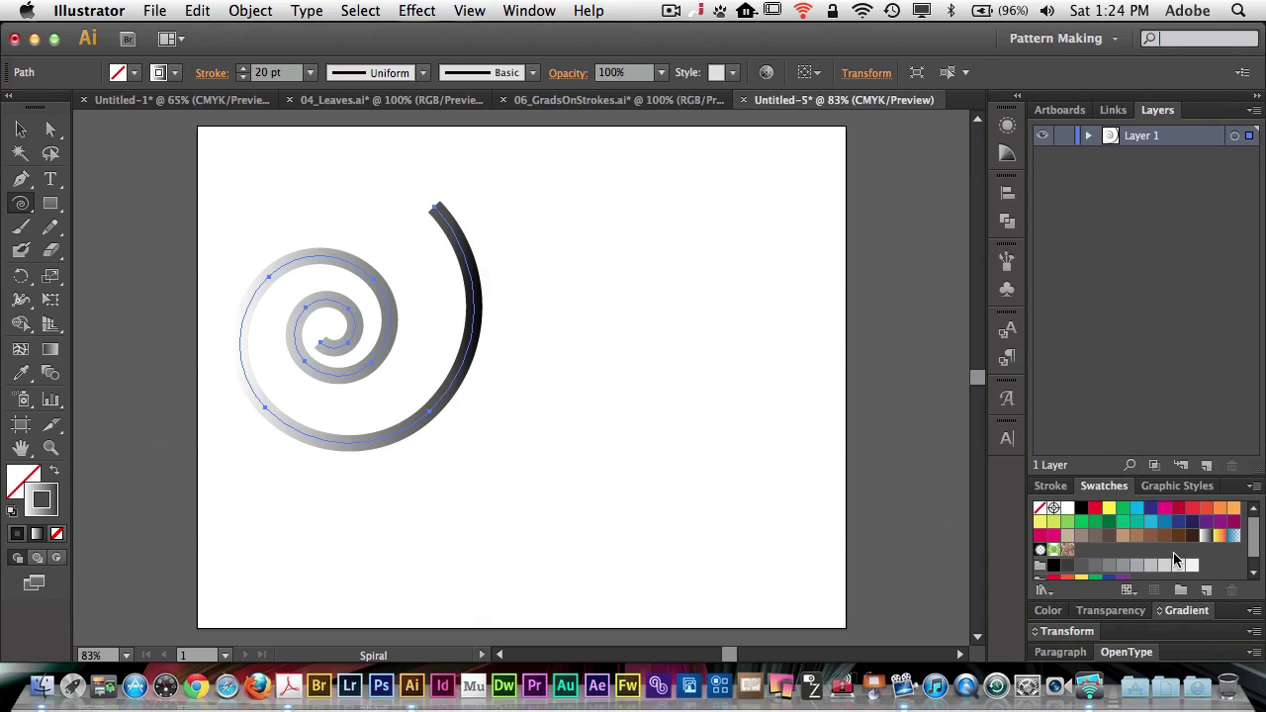
Apply the yellow-orange-red gradient swatch to the stroke and reposition its colour stops.
{"action": "left_click", "coordinate": [1219, 535]}
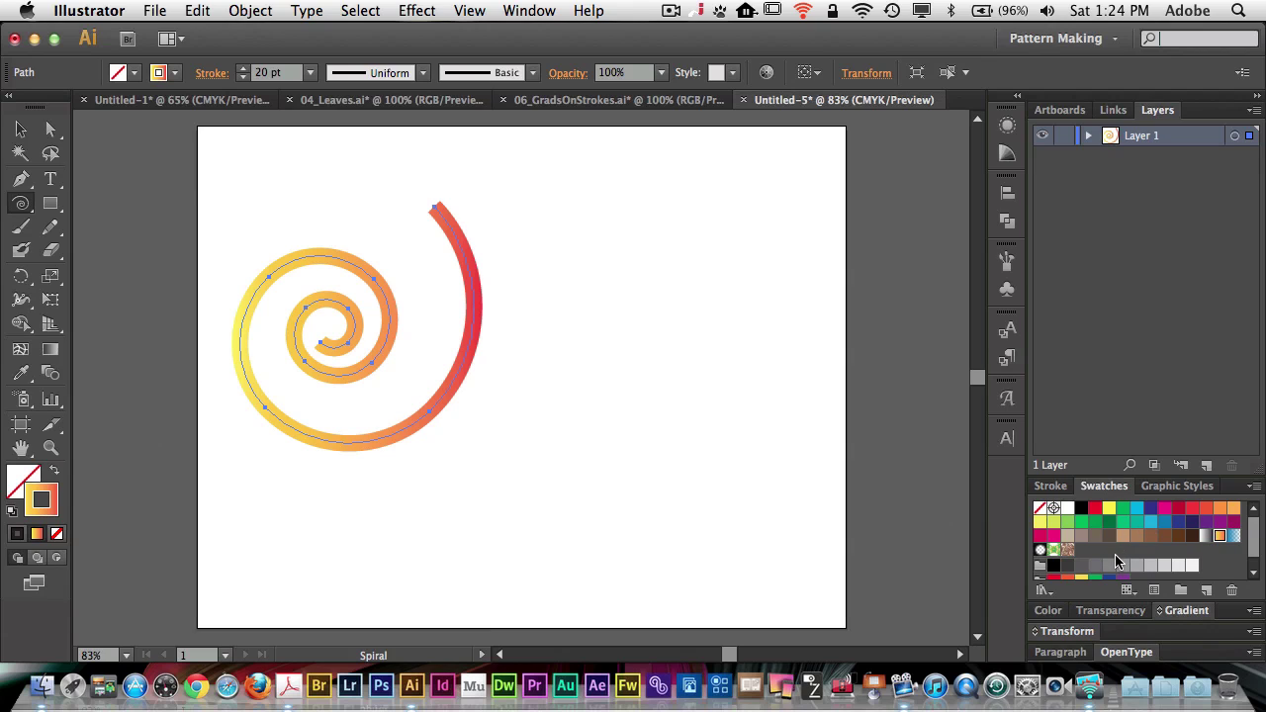
{"action": "left_click", "coordinate": [1186, 610]}
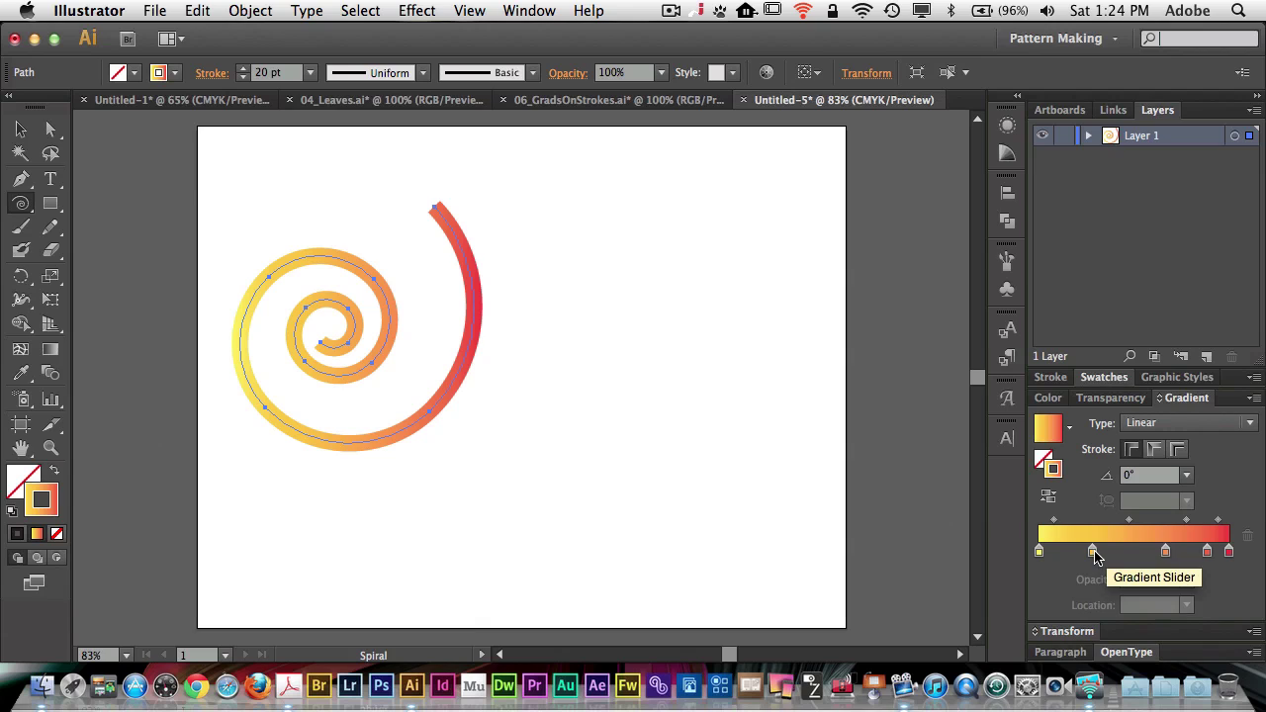
{"action": "left_click_drag", "start_coordinate": [1098, 557], "coordinate": [1063, 560]}
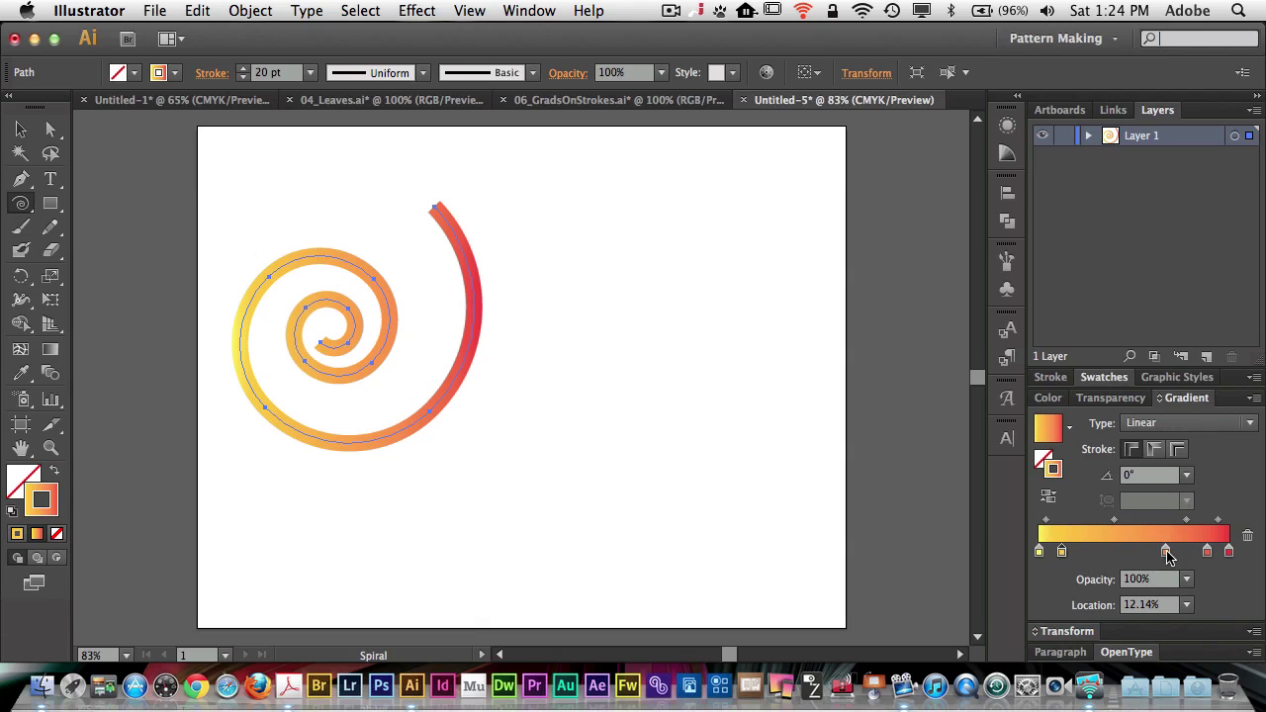
{"action": "left_click_drag", "start_coordinate": [1165, 554], "coordinate": [1144, 556]}
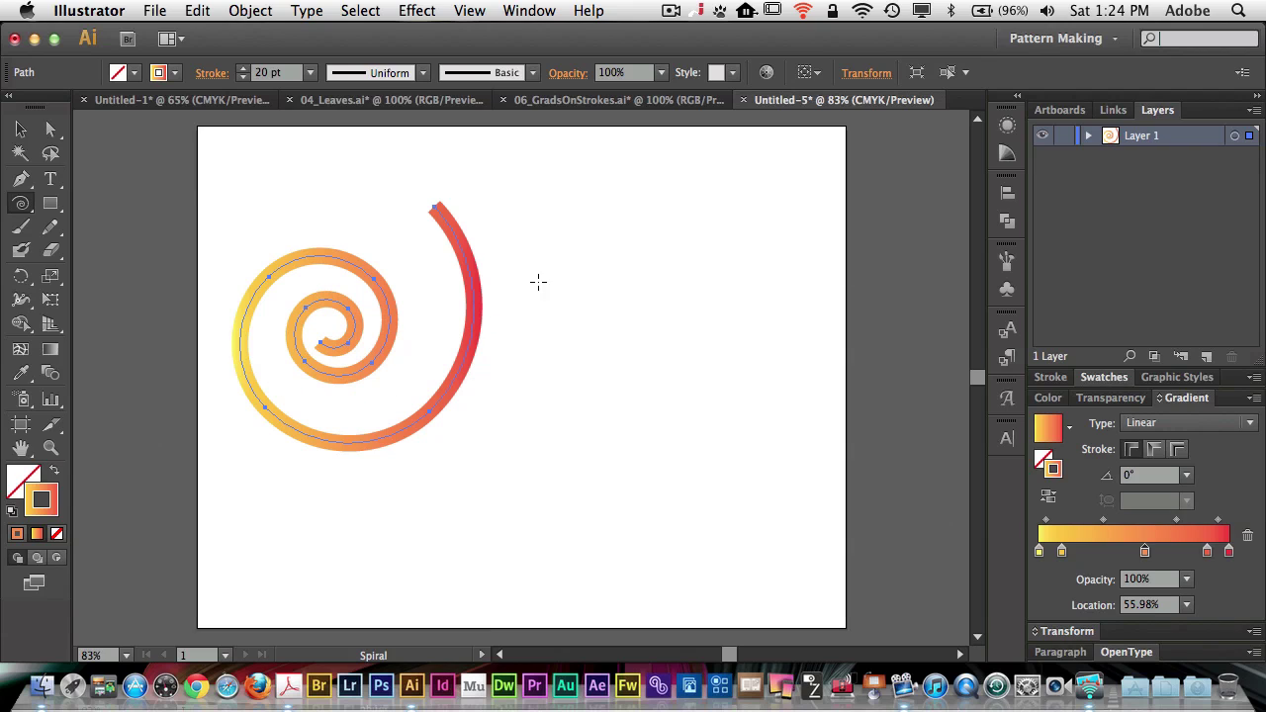
Try the along-stroke and across-stroke gradient options, then return to the whole-spiral gradient.
{"action": "left_click", "coordinate": [1150, 451]}
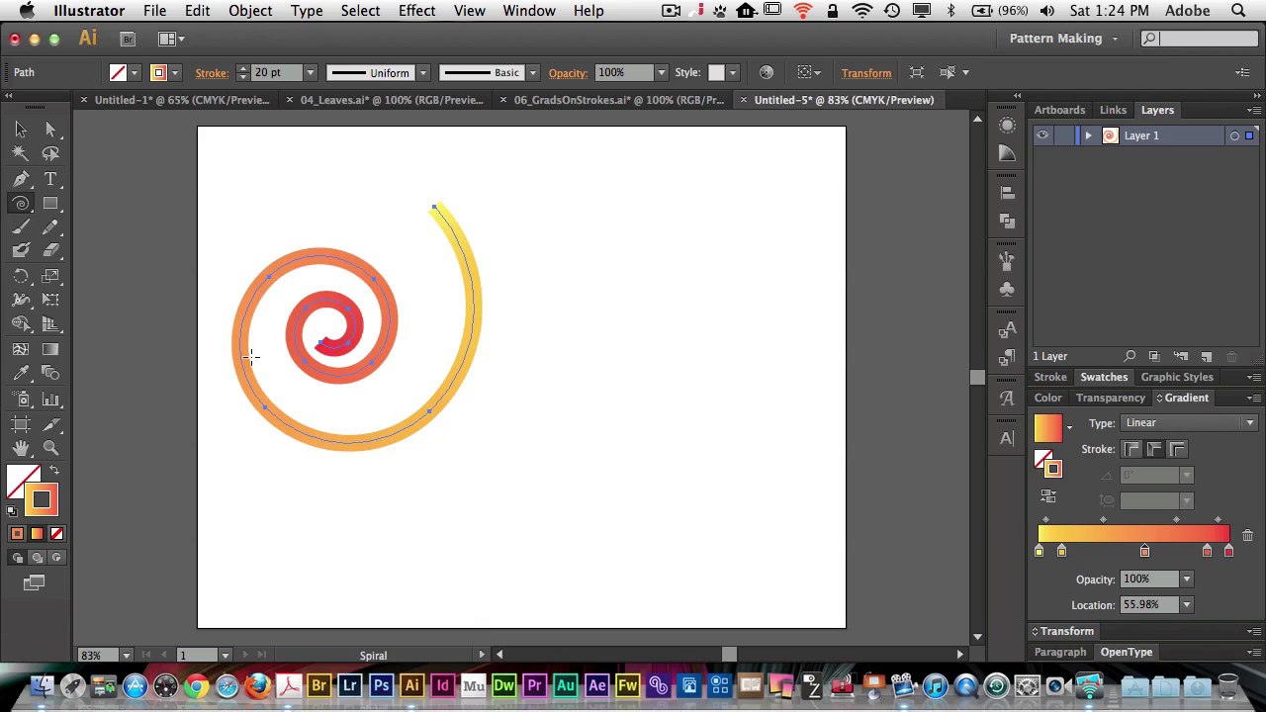
{"action": "left_click", "coordinate": [1176, 451]}
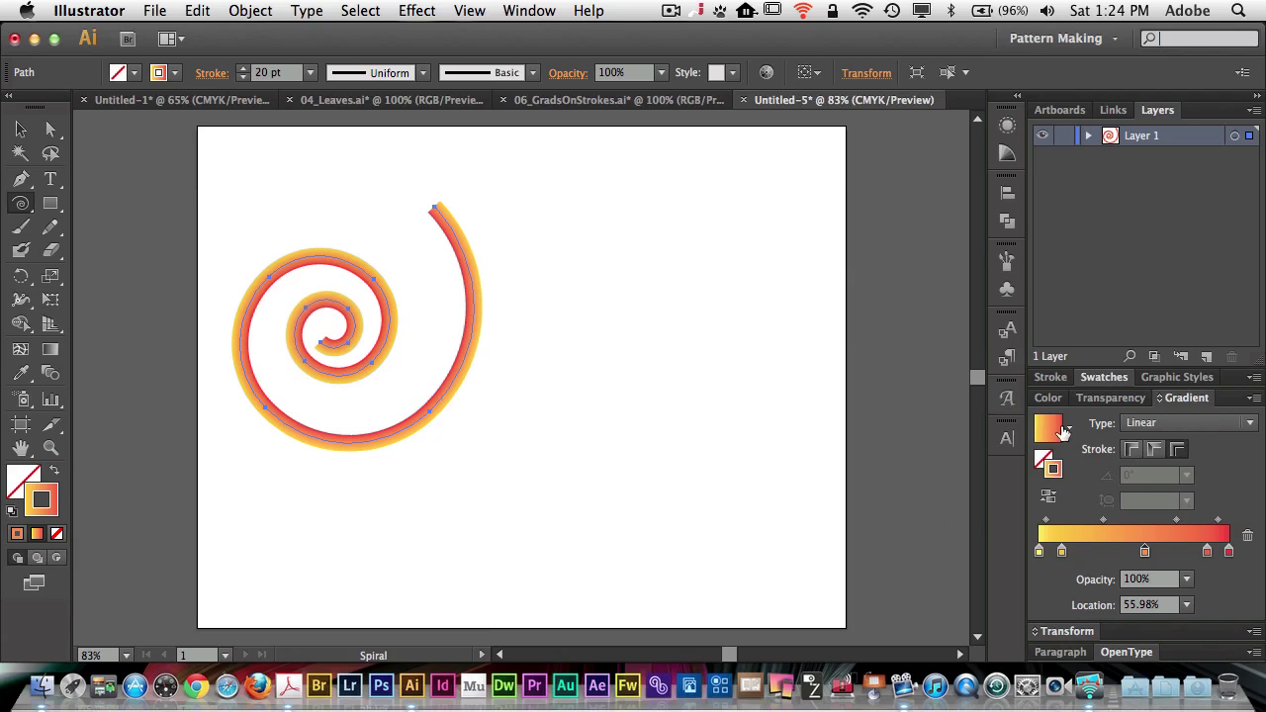
{"action": "left_click", "coordinate": [1132, 451]}
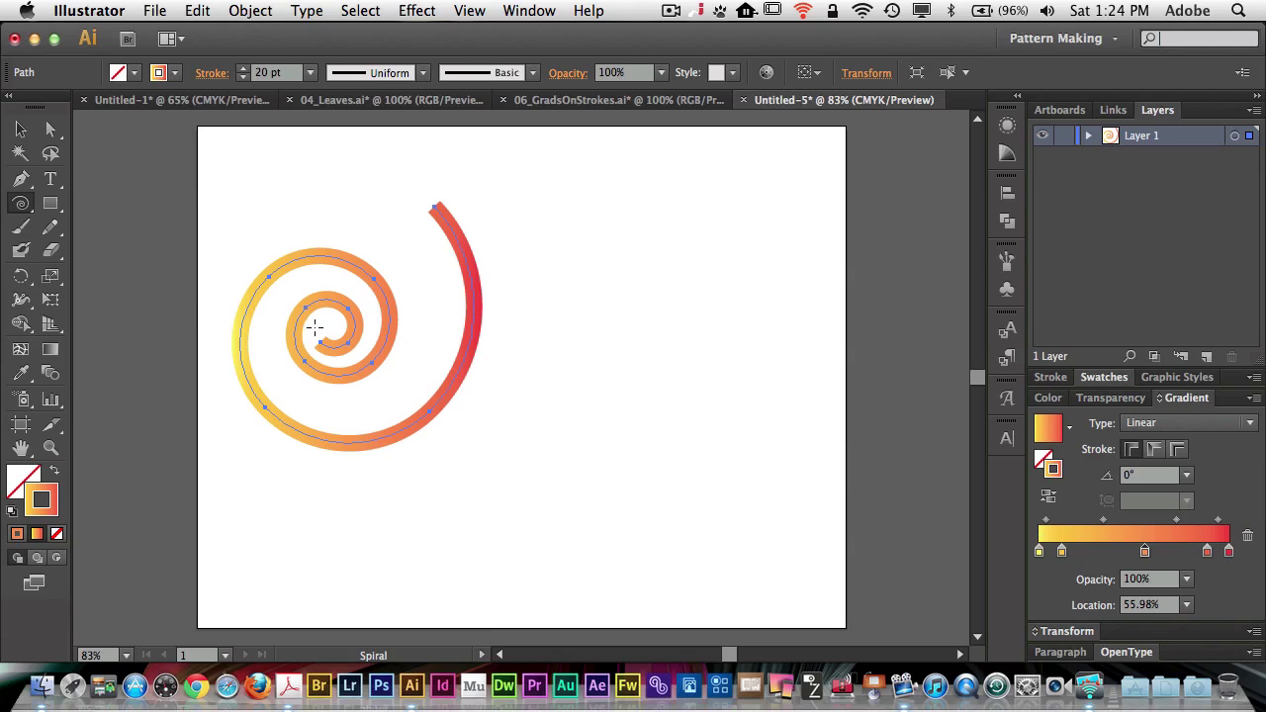
With the Width tool, widen the outer right curve and top end, and narrow the inner coil and bottom.
{"action": "left_click", "coordinate": [21, 302]}
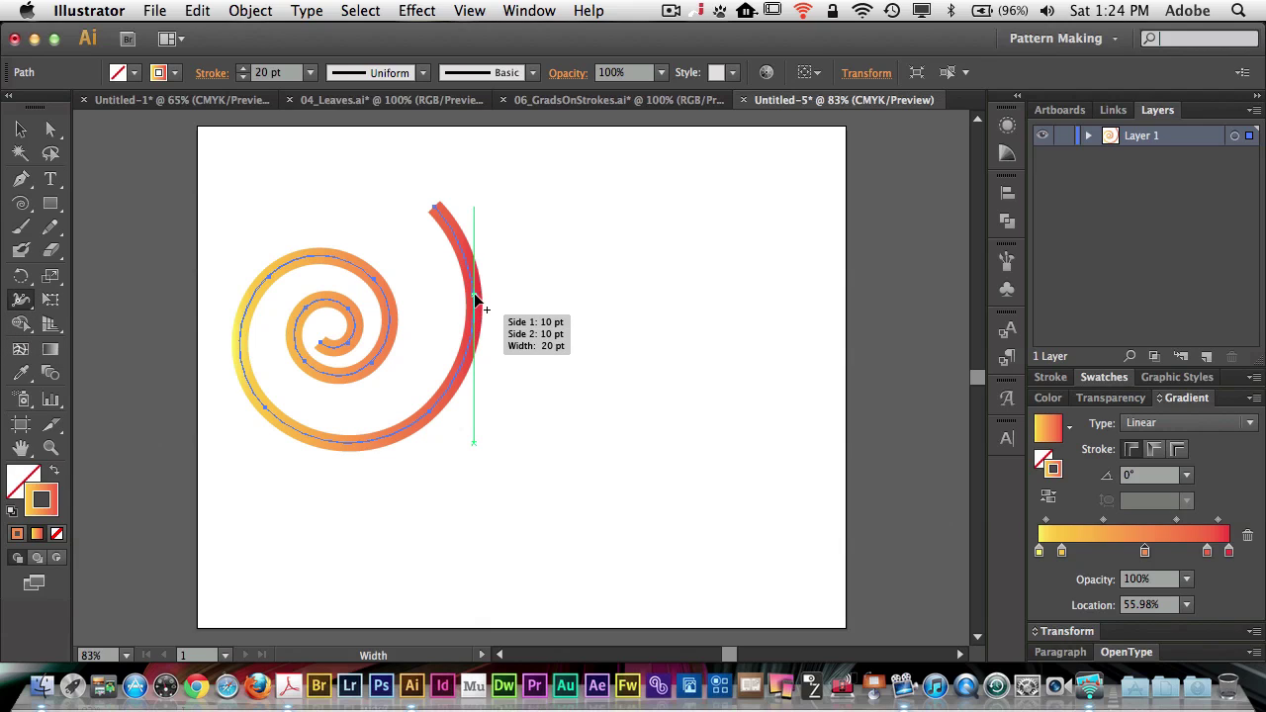
{"action": "mouse_move", "coordinate": [476, 299]}
{"action": "left_mouse_down"}
{"action": "mouse_move", "coordinate": [509, 294]}
{"action": "mouse_move", "coordinate": [495, 301]}
{"action": "left_mouse_up"}
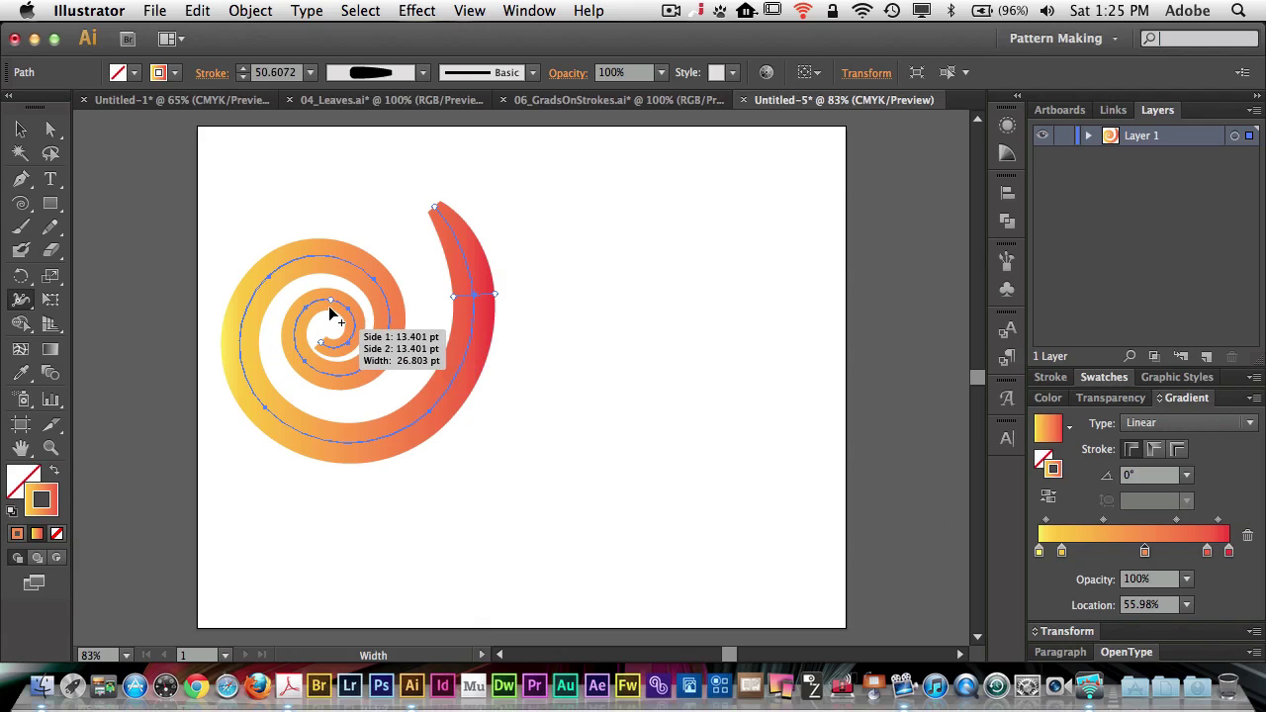
{"action": "left_click_drag", "start_coordinate": [331, 307], "coordinate": [331, 306]}
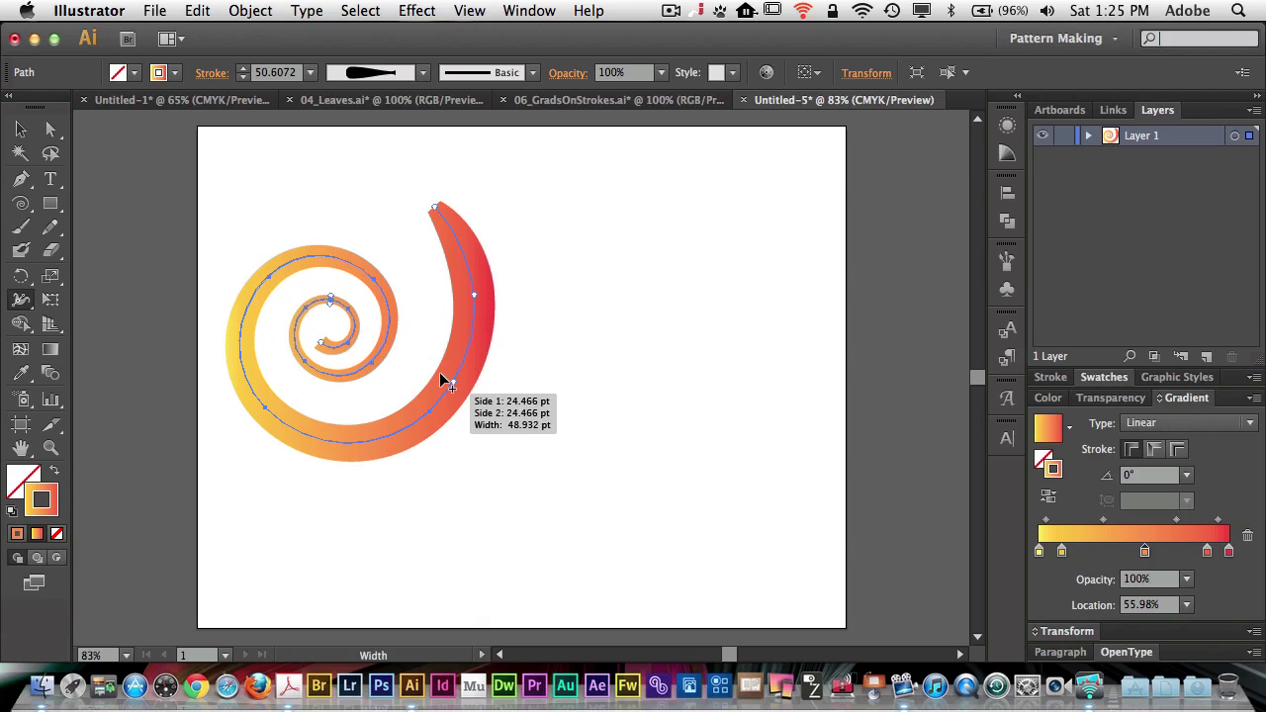
{"action": "left_click_drag", "start_coordinate": [445, 218], "coordinate": [482, 205]}
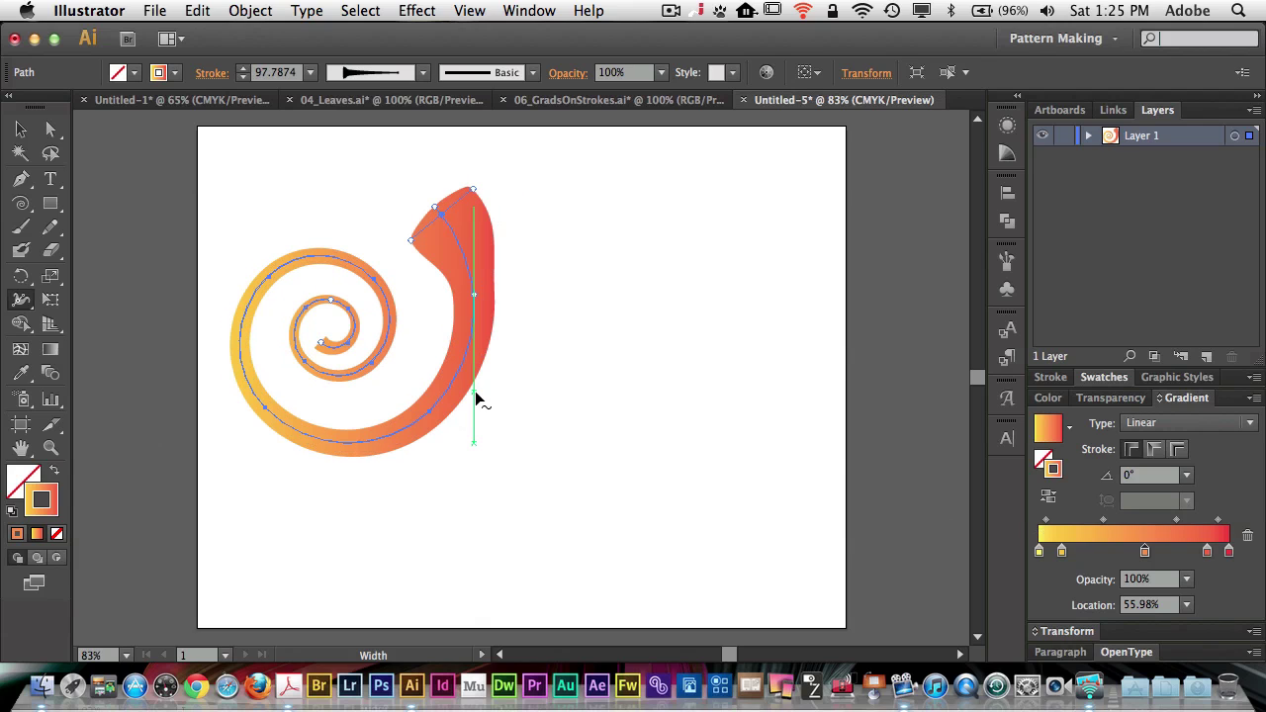
{"action": "key", "text": "super+z"}
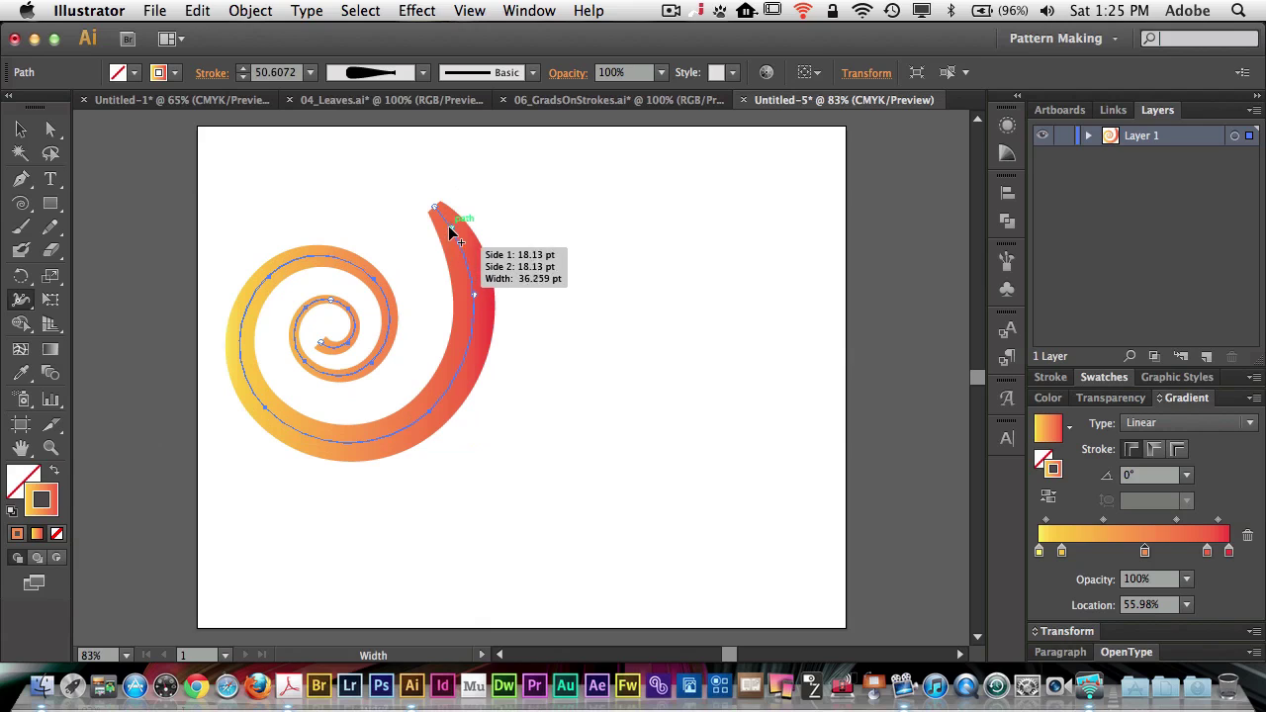
{"action": "left_click_drag", "start_coordinate": [450, 229], "coordinate": [464, 217]}
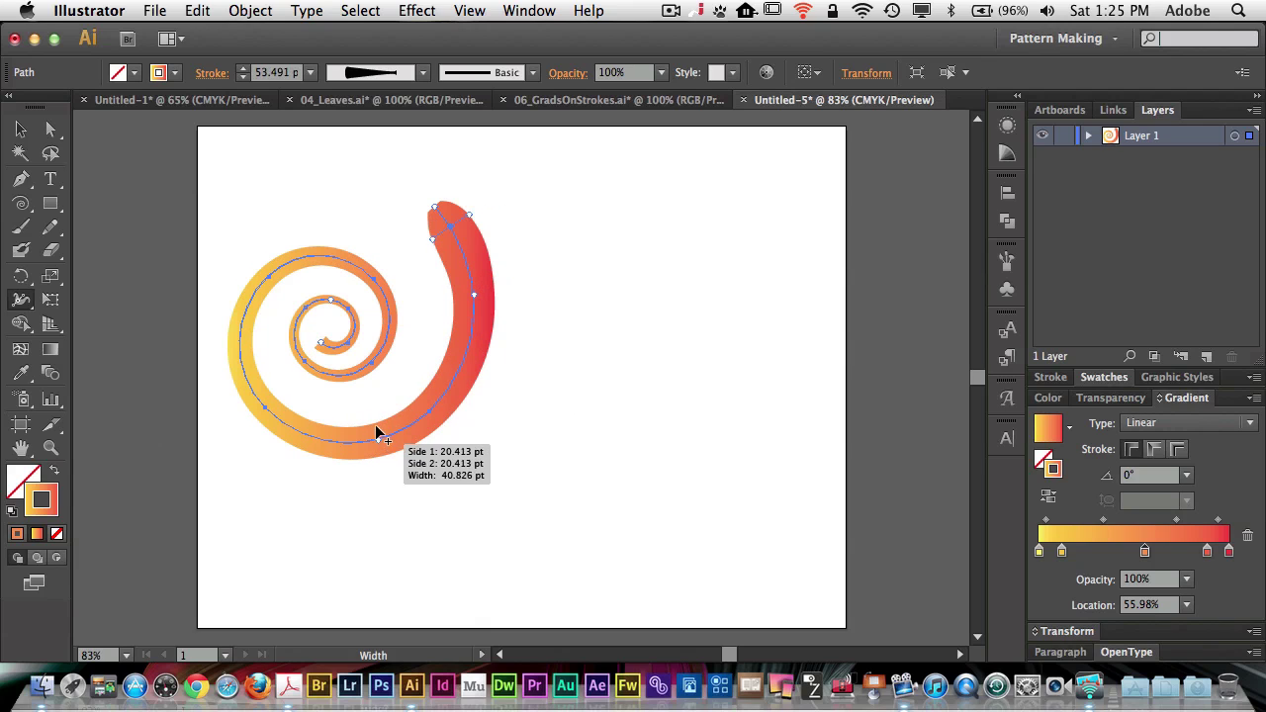
{"action": "left_click_drag", "start_coordinate": [377, 446], "coordinate": [379, 450]}
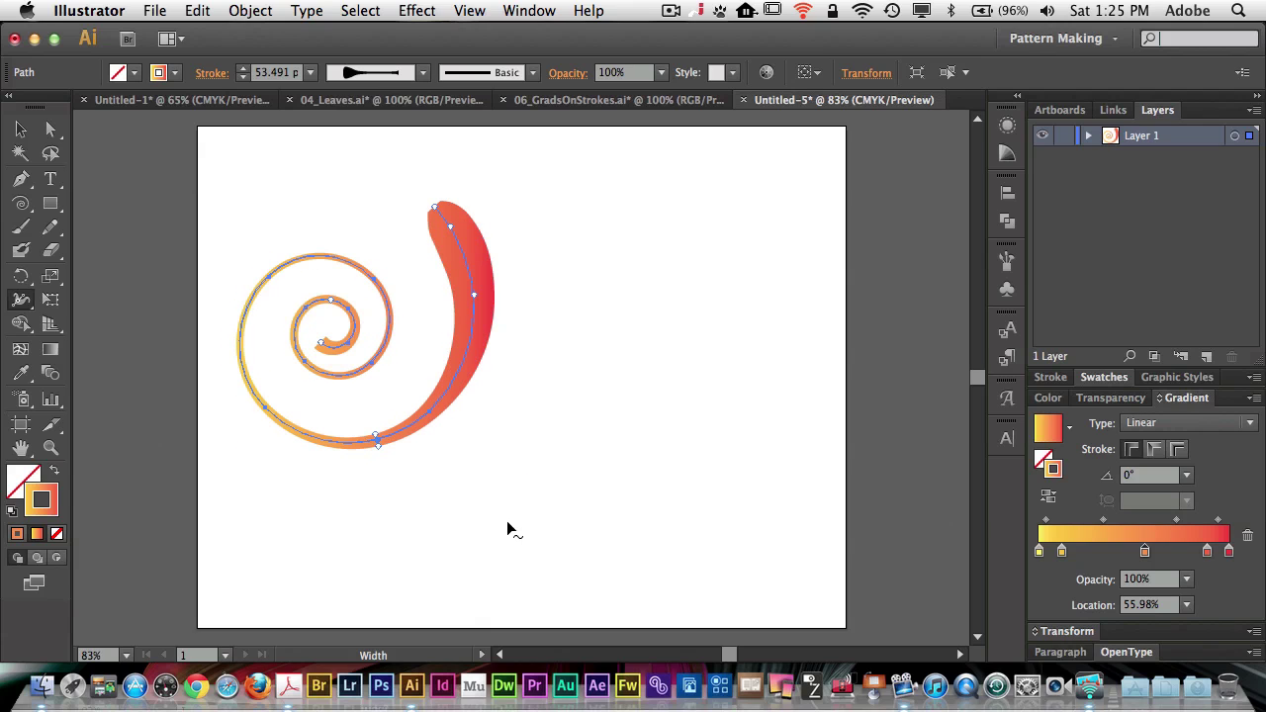